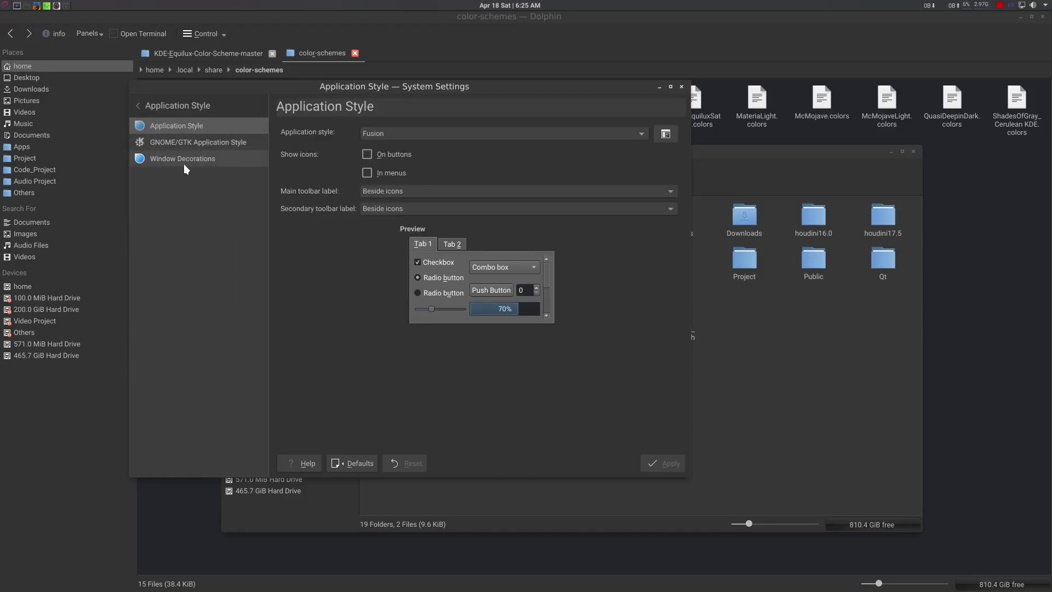
left_click(182, 158)
left_click(614, 424)
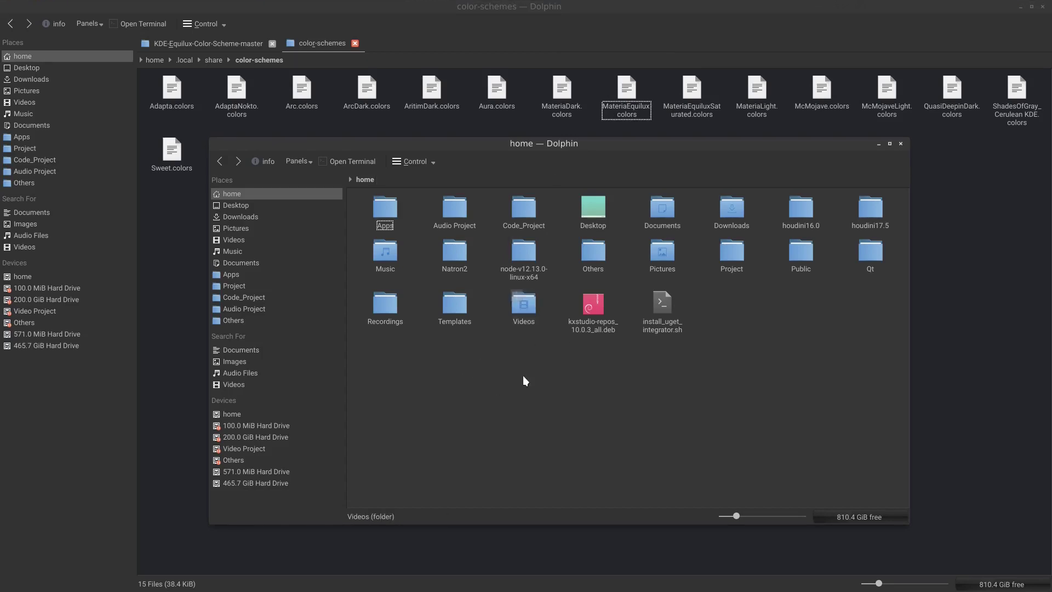
left_click(5, 5)
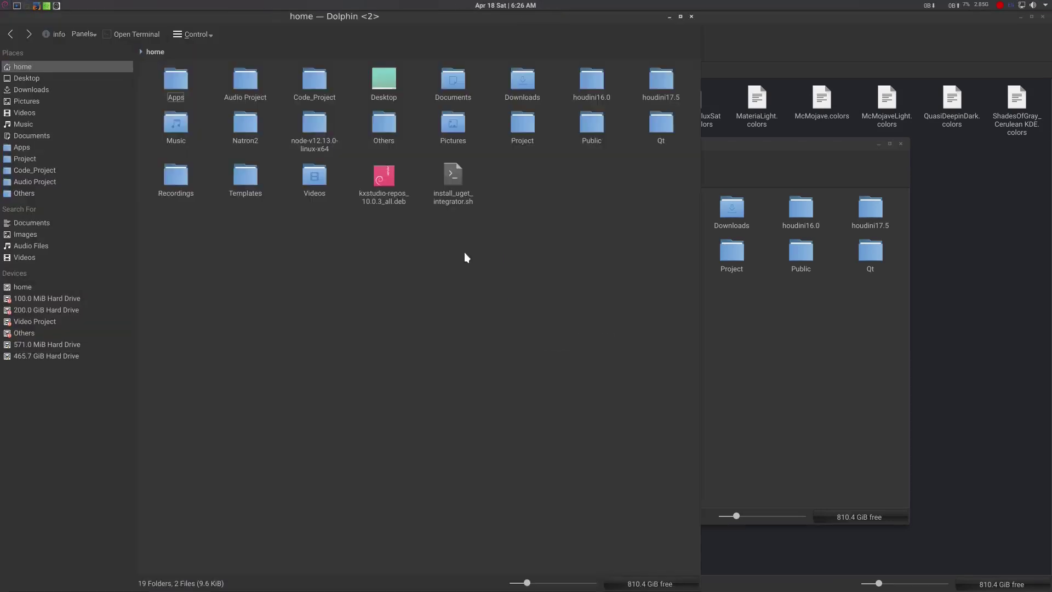
right_click(512, 245)
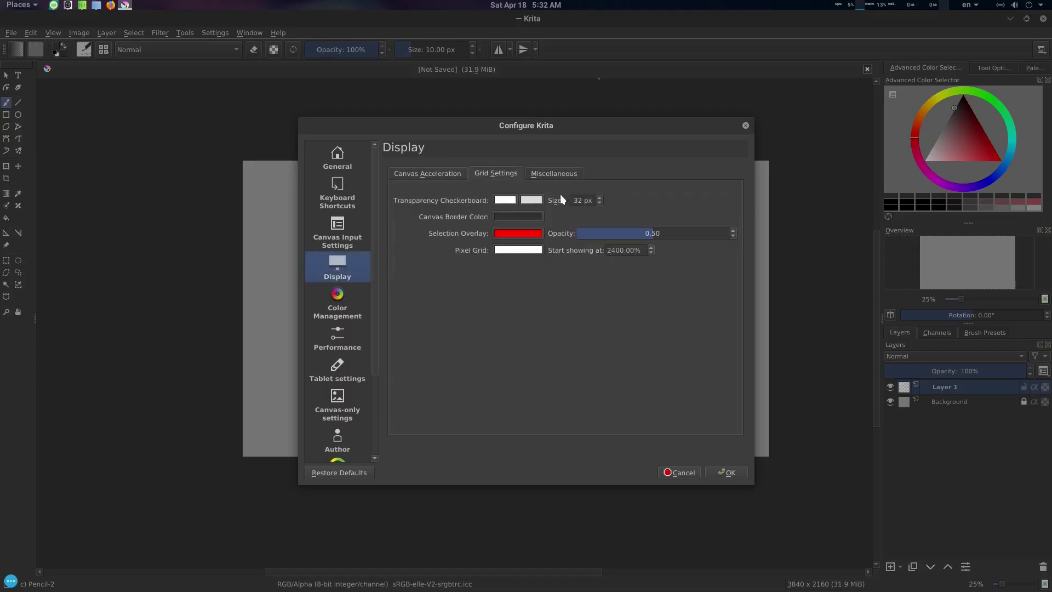
- Check the canvas border color in Krita's display grid settings and leave the color chooser without changes
left_click(507, 219)
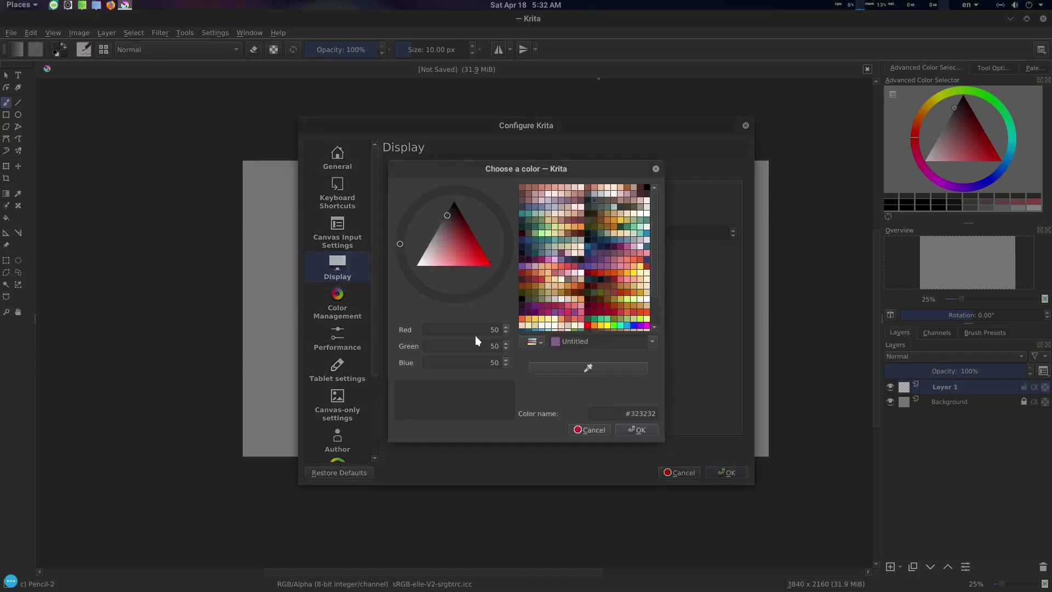
key("Escape")
key("Escape")
left_click(215, 32)
left_click(241, 44)
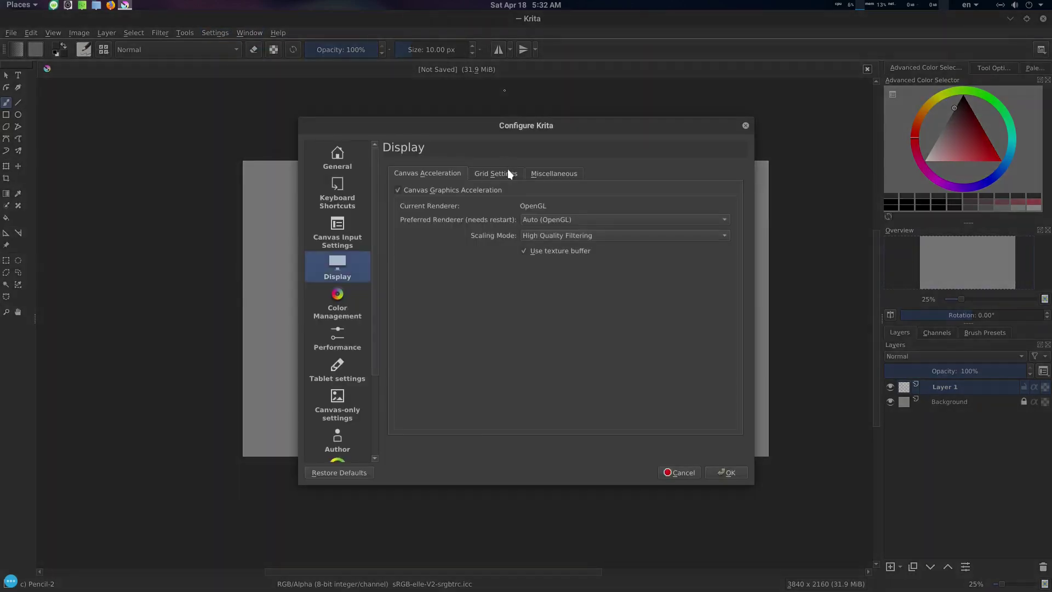
left_click(508, 219)
key("Escape")
key("Escape")
scroll(668, 284, "up", 1)
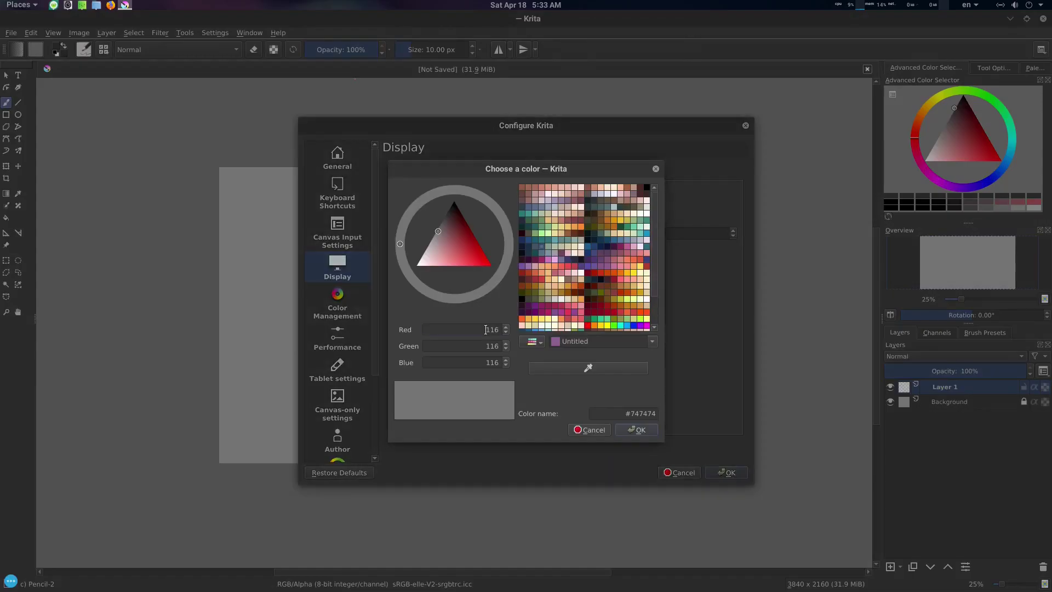
key("Escape")
key("Escape")
- Choose an interface theme from Krita's theme settings
left_click(11, 32)
mouse_move(61, 69)
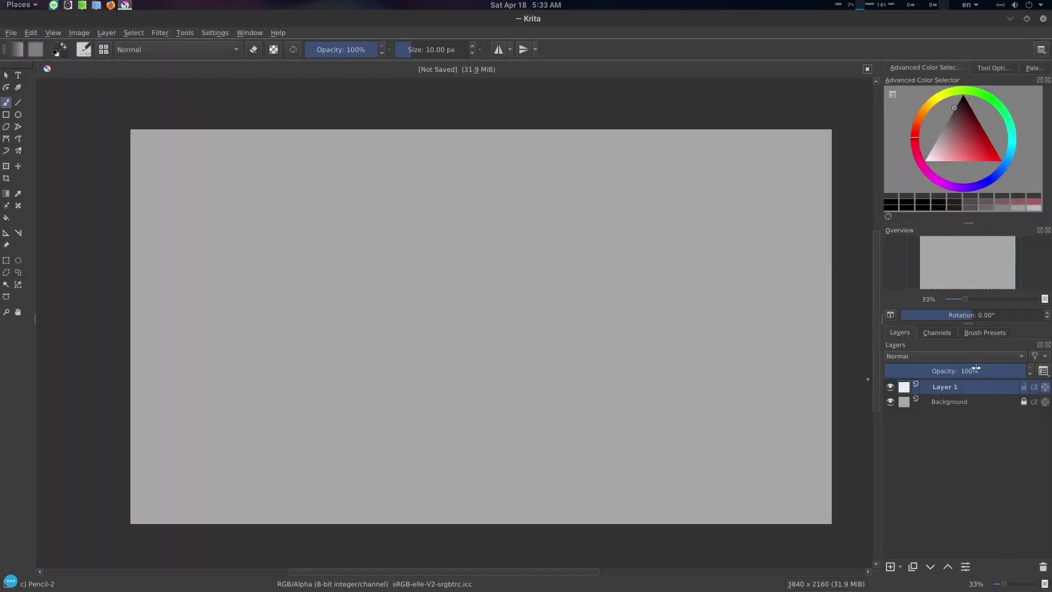
right_click(480, 218)
left_click(214, 32)
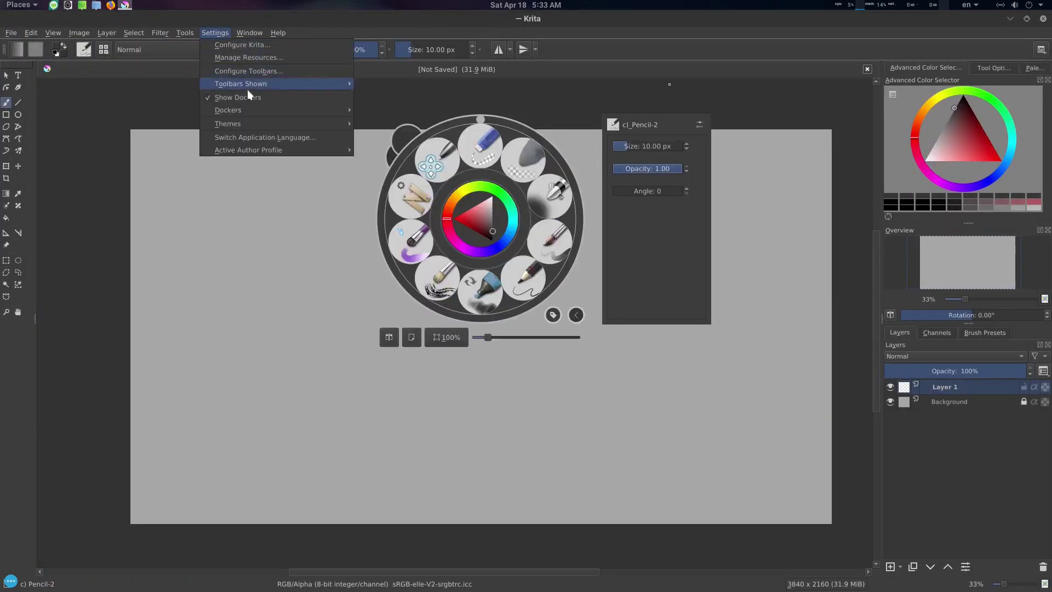
mouse_move(257, 122)
left_click(434, 234)
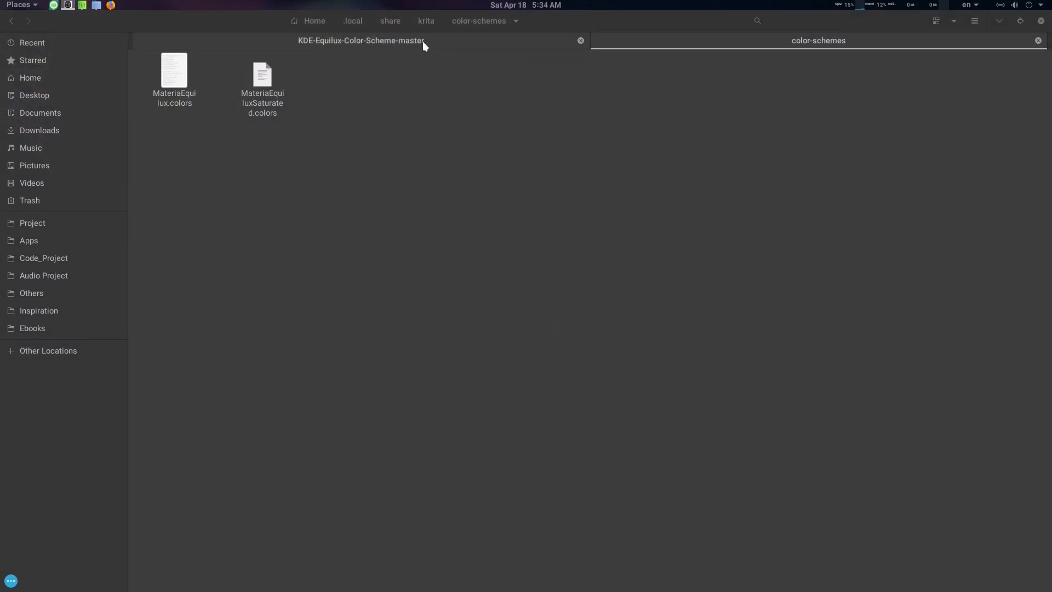
- Switch to Kdenlive, choose an interface option in its settings, and close the program
left_click(422, 41)
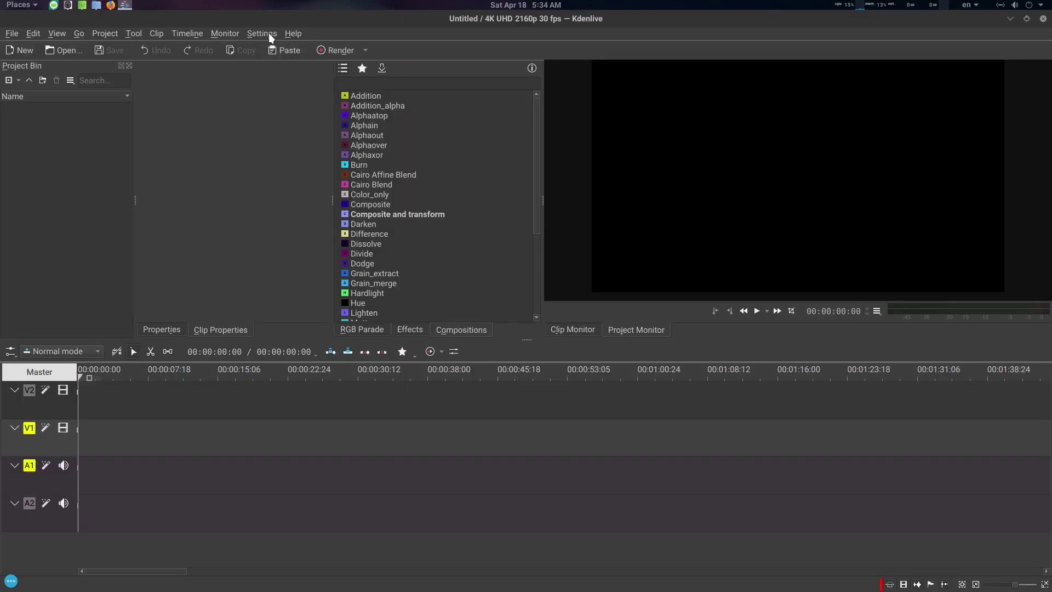
left_click(262, 34)
mouse_move(283, 75)
left_click(517, 303)
left_click(293, 34)
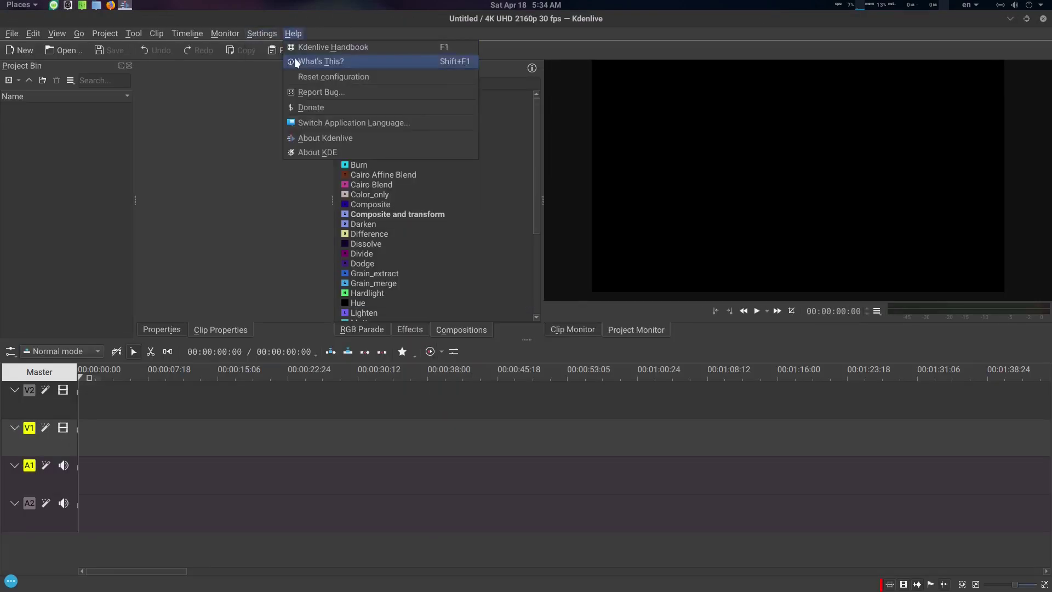
left_click(284, 23)
left_click(1042, 19)
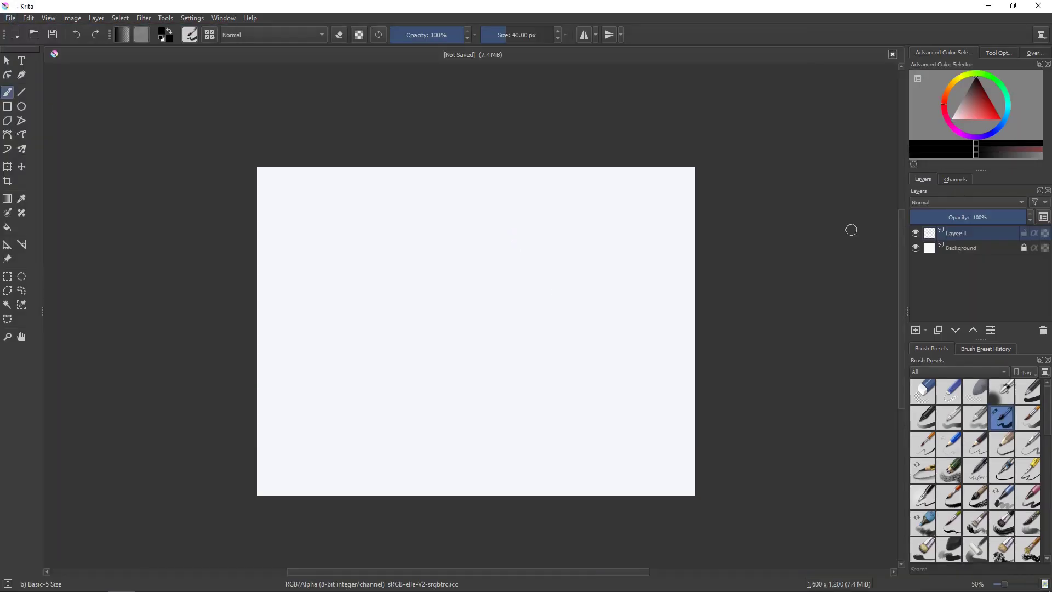
- Try two different interface themes in Krita on Windows
left_click(192, 18)
mouse_move(247, 109)
left_click(359, 209)
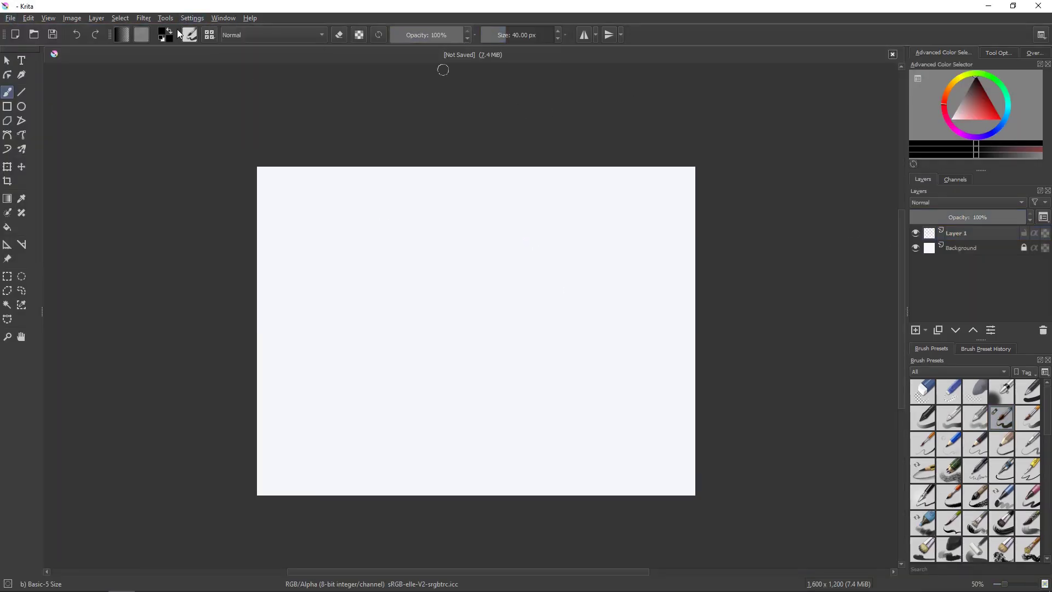
left_click(192, 18)
left_click(359, 123)
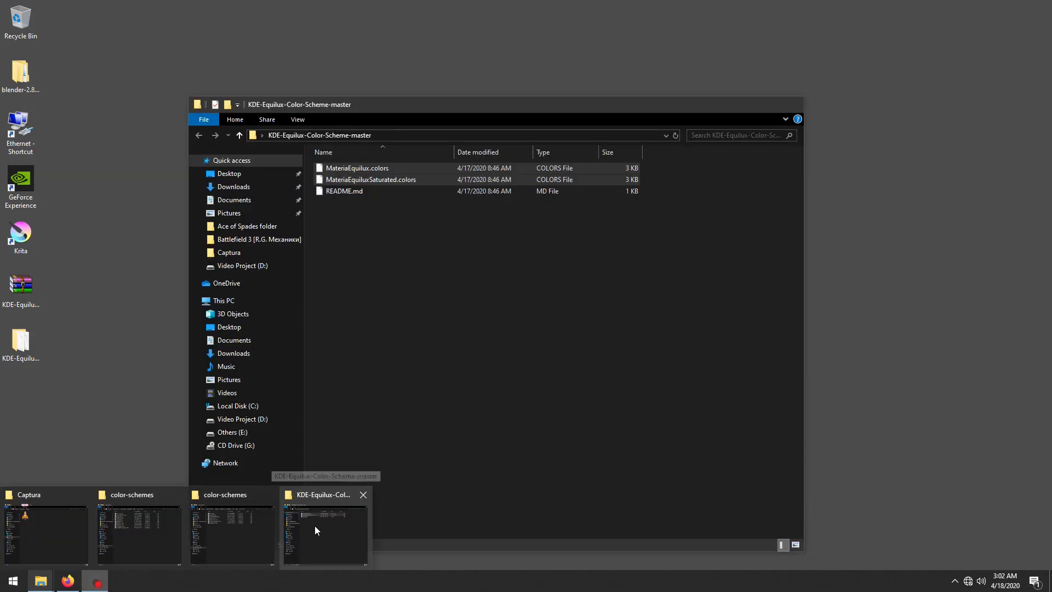
- Bring up the KDE-Equilux-Color-Scheme-master folder, and go to the kdenlive folder on the Video Project (D:) drive
left_click(315, 525)
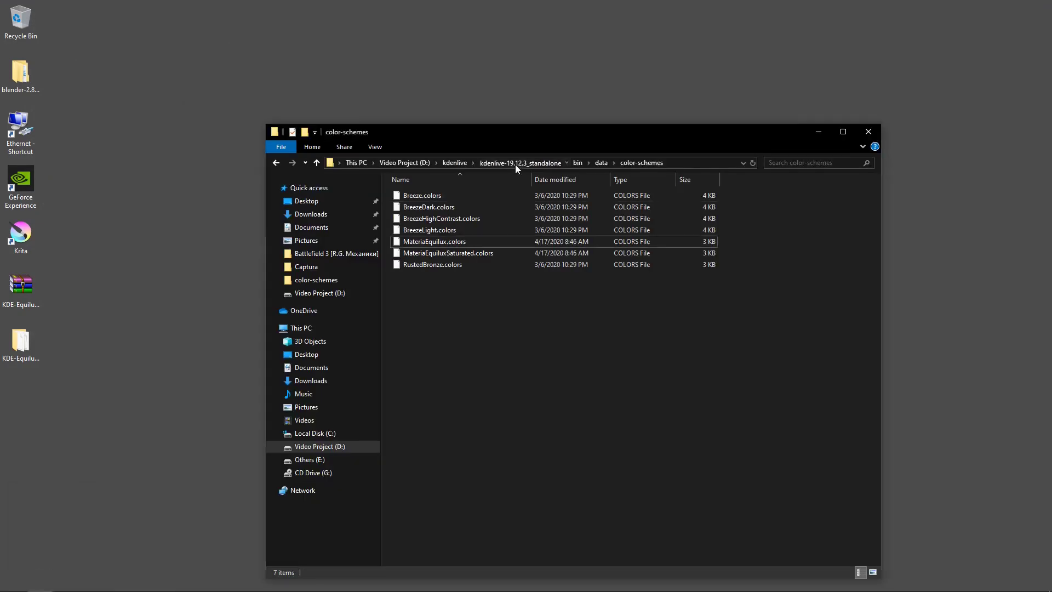
left_click(455, 162)
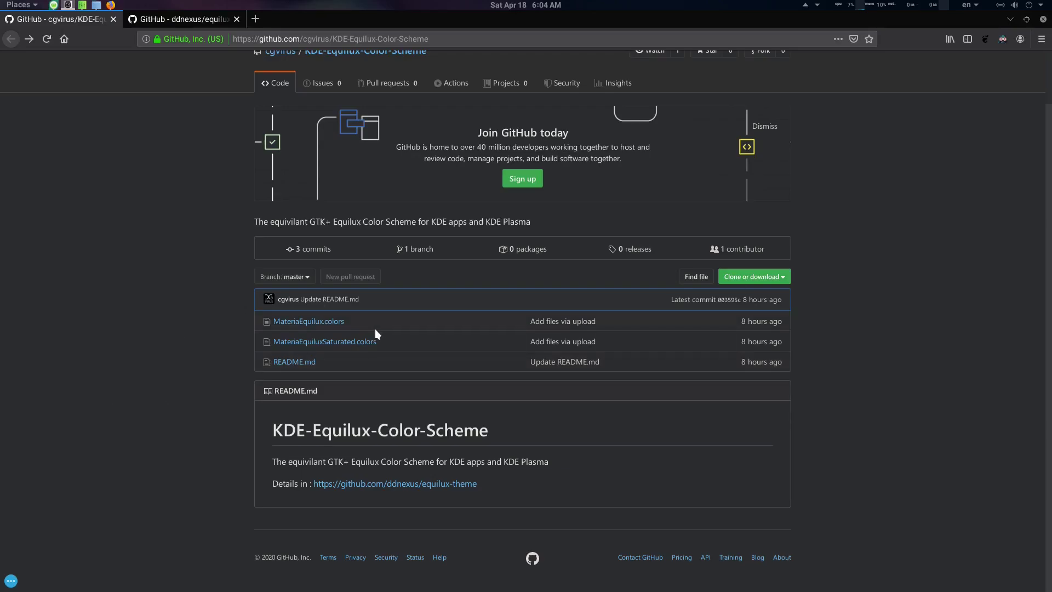
- View the address and the ZIP download option of the KDE-Equilux-Color-Scheme repository on GitHub, and put the browser away
left_click(762, 275)
left_click(766, 270)
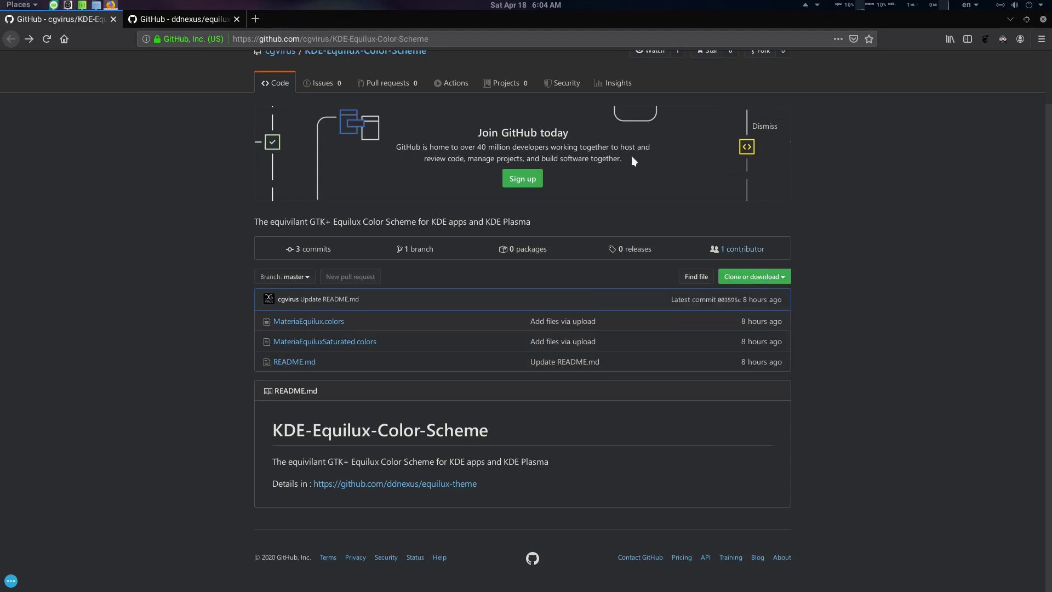
left_click(337, 38)
left_click(172, 168)
left_click(780, 278)
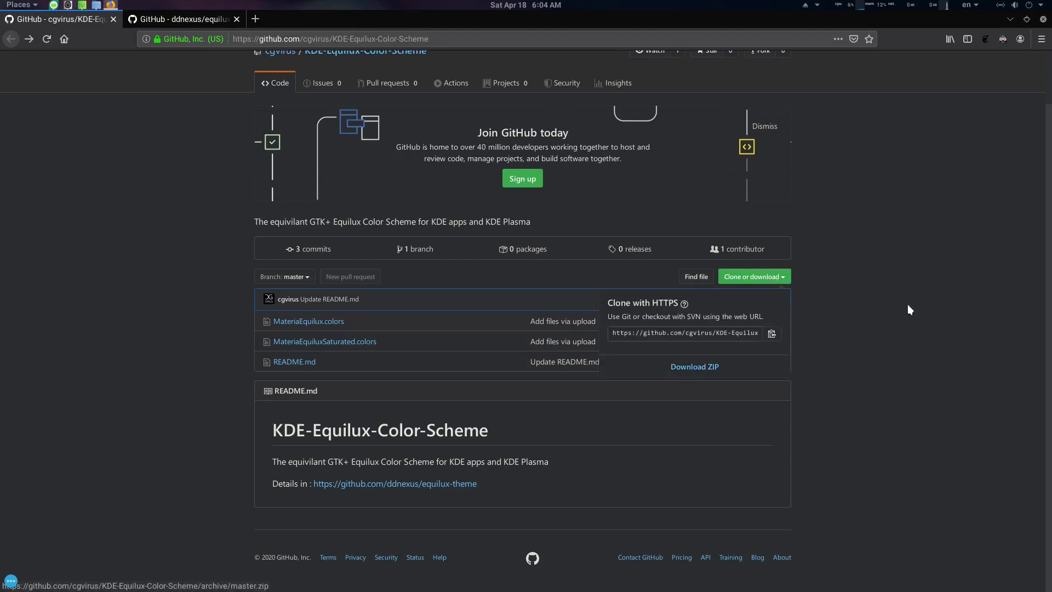
left_click(531, 303)
left_click(1010, 20)
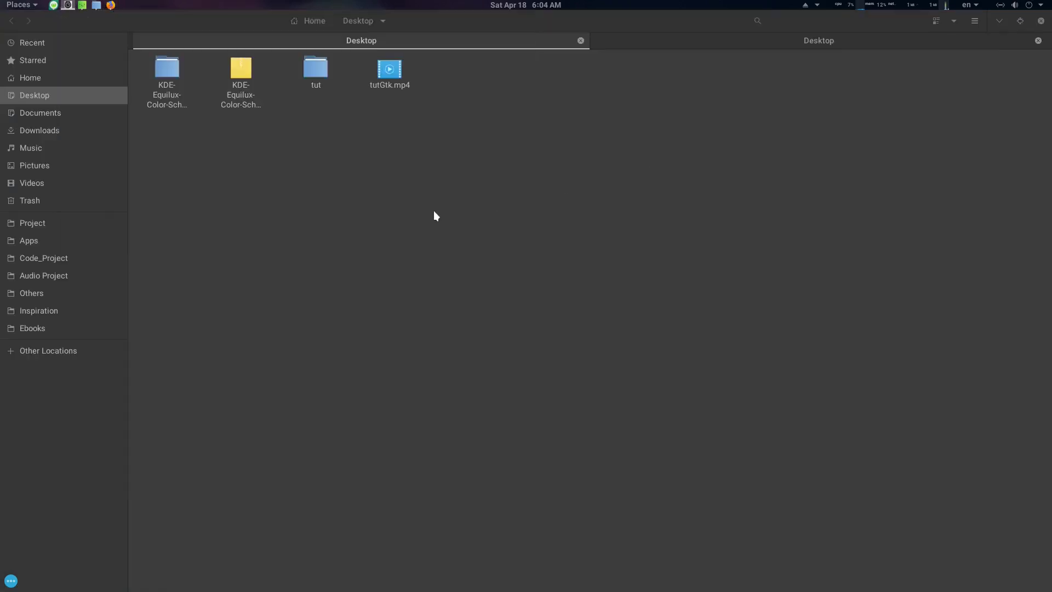
- Extract KDE-Equilux-Color-Scheme-master.zip on the Desktop and select the two .colors files inside the extracted folder
left_click(242, 82)
left_click(163, 76)
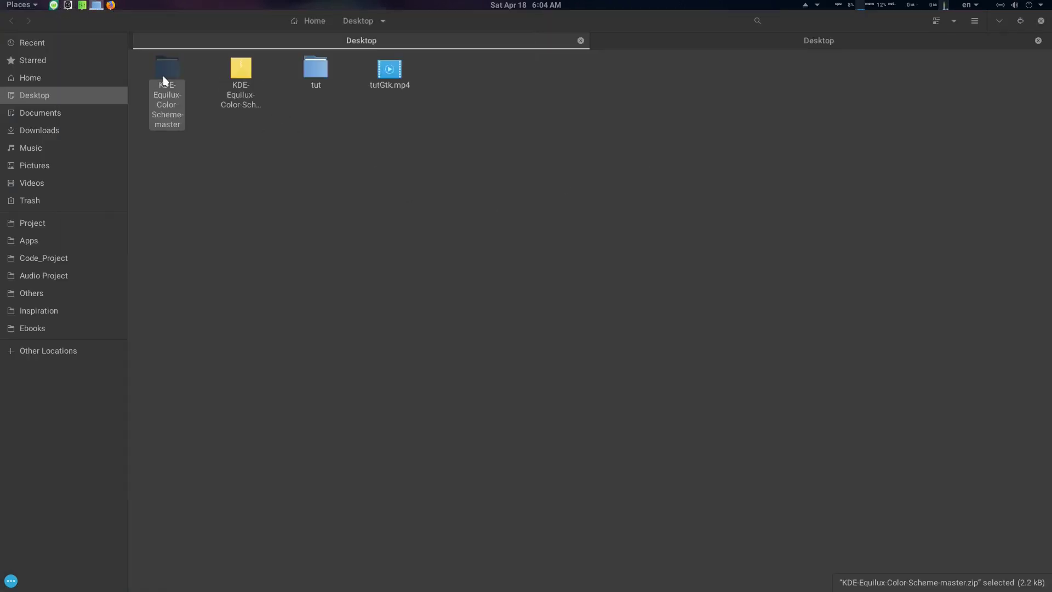
right_click(245, 75)
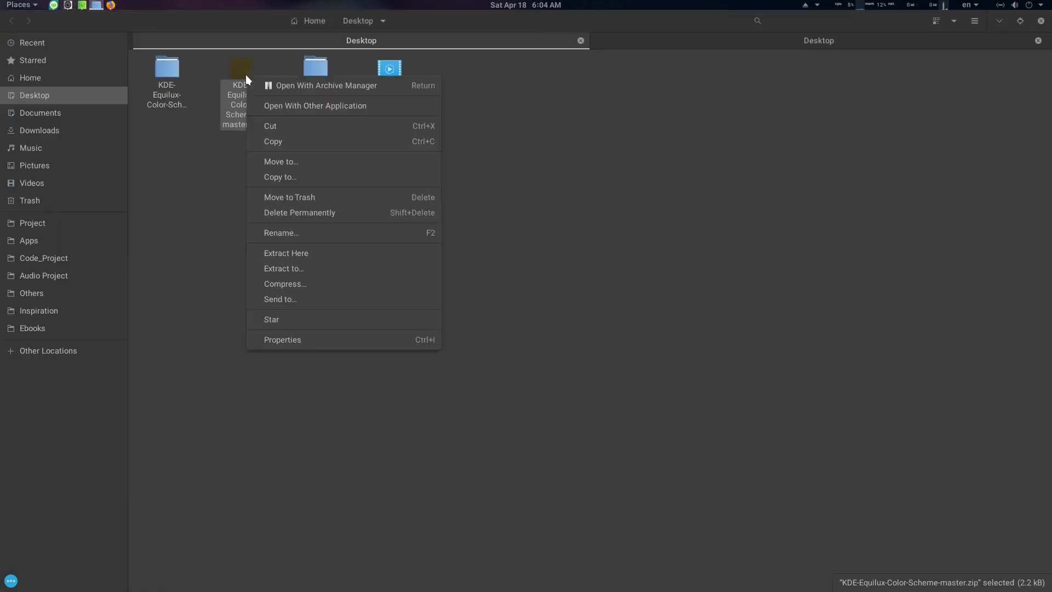
left_click(291, 254)
double_click(170, 69)
left_click_drag(165, 131, 271, 87)
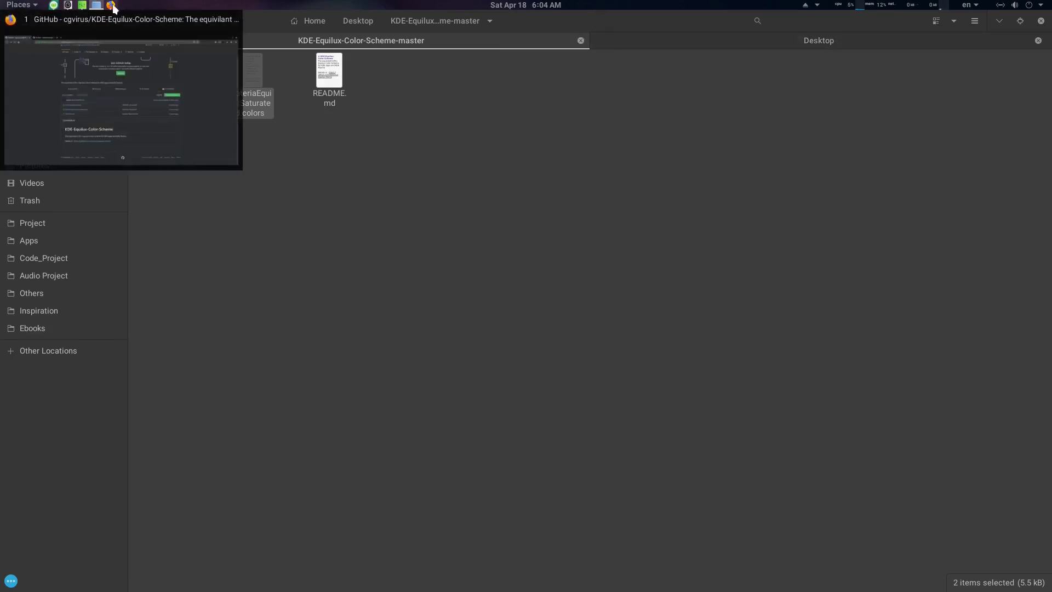
- Examine the ddnexus/equilux-theme GitHub page, including its address, screenshot, and theme installation instructions
left_click(117, 22)
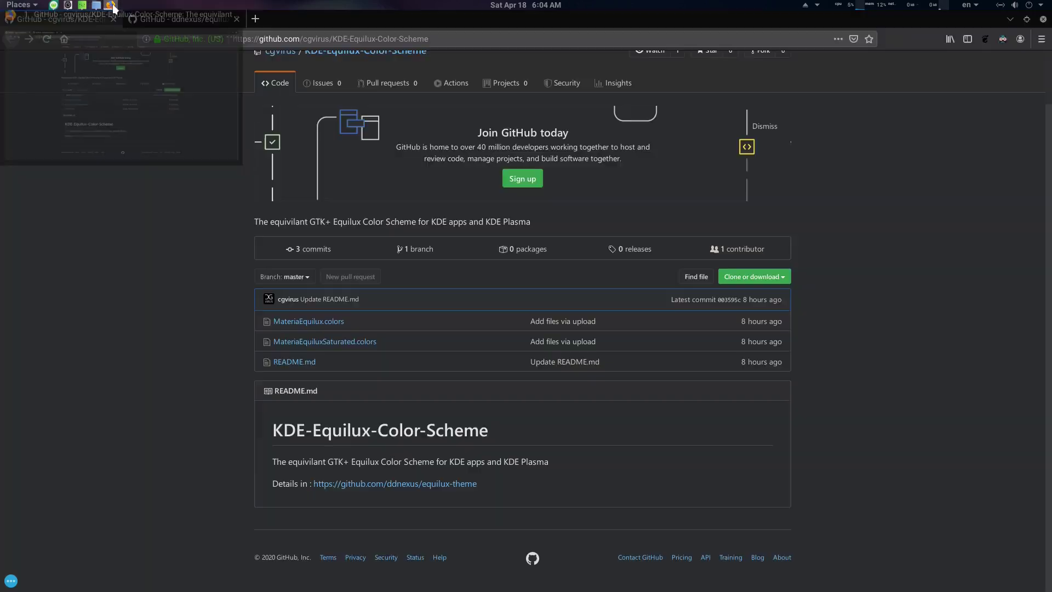
left_click(181, 19)
scroll(191, 182, "up", 10)
scroll(191, 182, "up", 2)
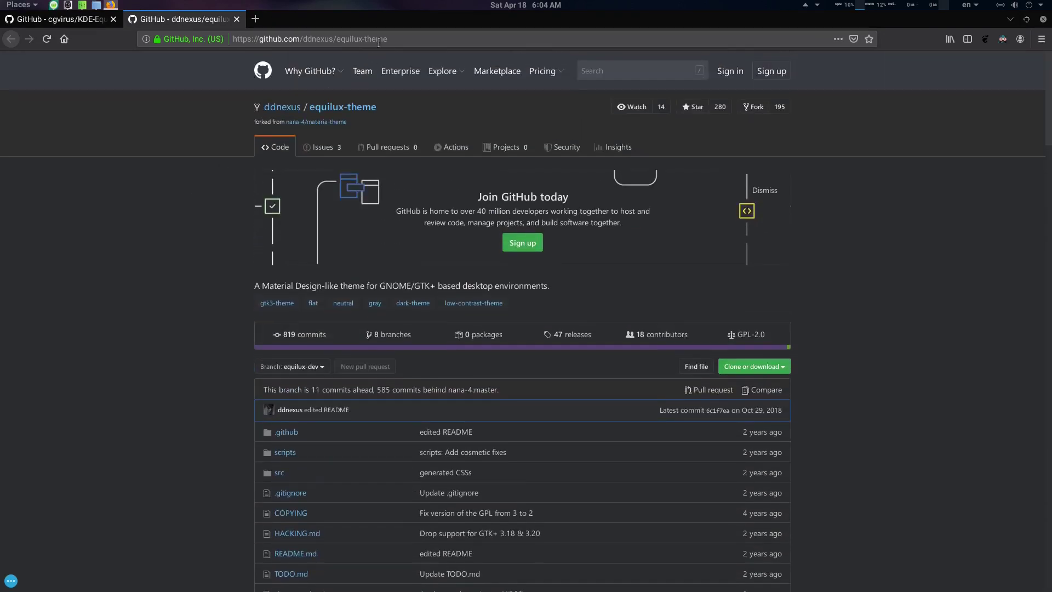
left_click(321, 40)
left_click(186, 225)
scroll(227, 229, "down", 1)
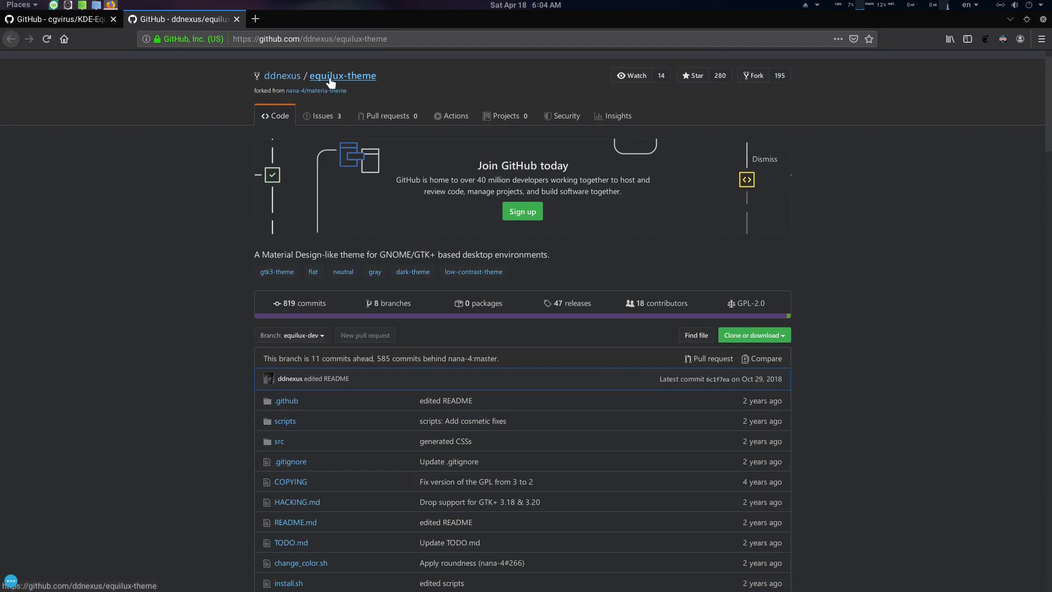
scroll(203, 252, "down", 4)
scroll(327, 298, "down", 20)
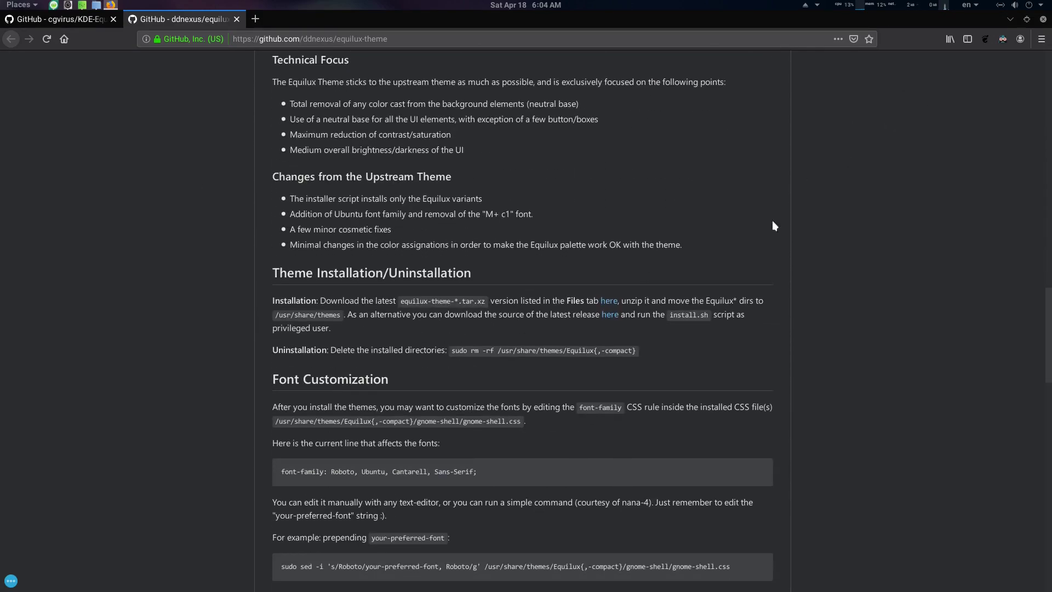
scroll(774, 225, "up", 9)
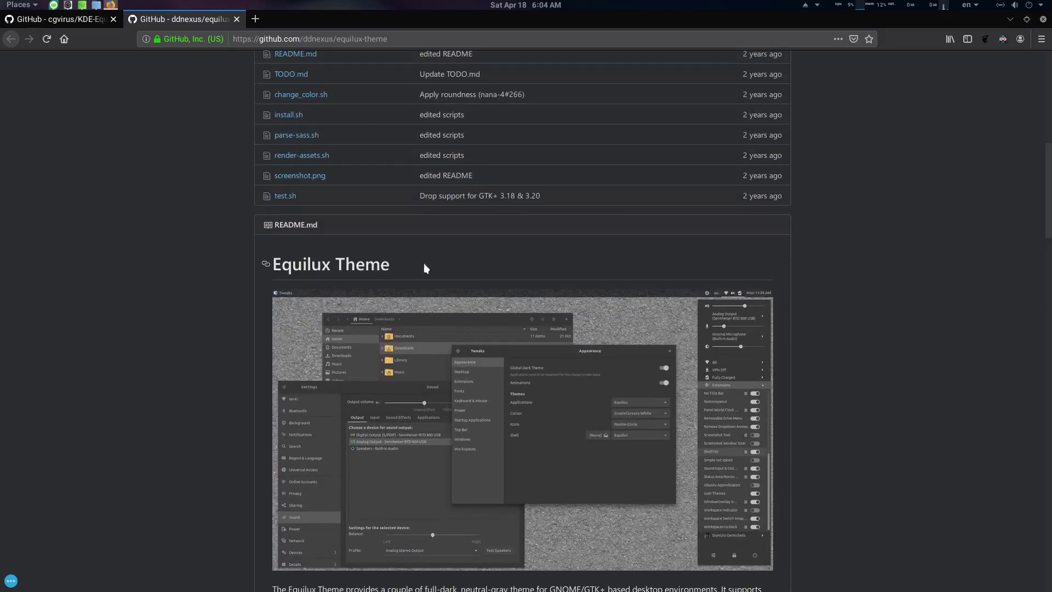
left_click(1009, 21)
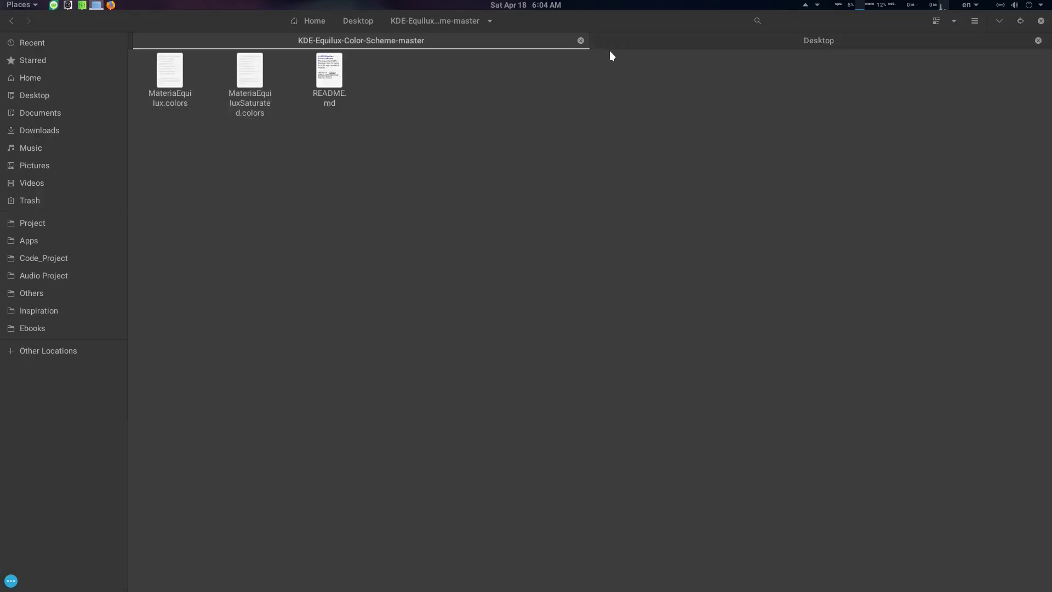
- Select MateriaEquilux.colors and MateriaEquiluxSaturated.colors in the KDE-Equilux-Color-Scheme-master folder for copying
left_click_drag(164, 136, 273, 69)
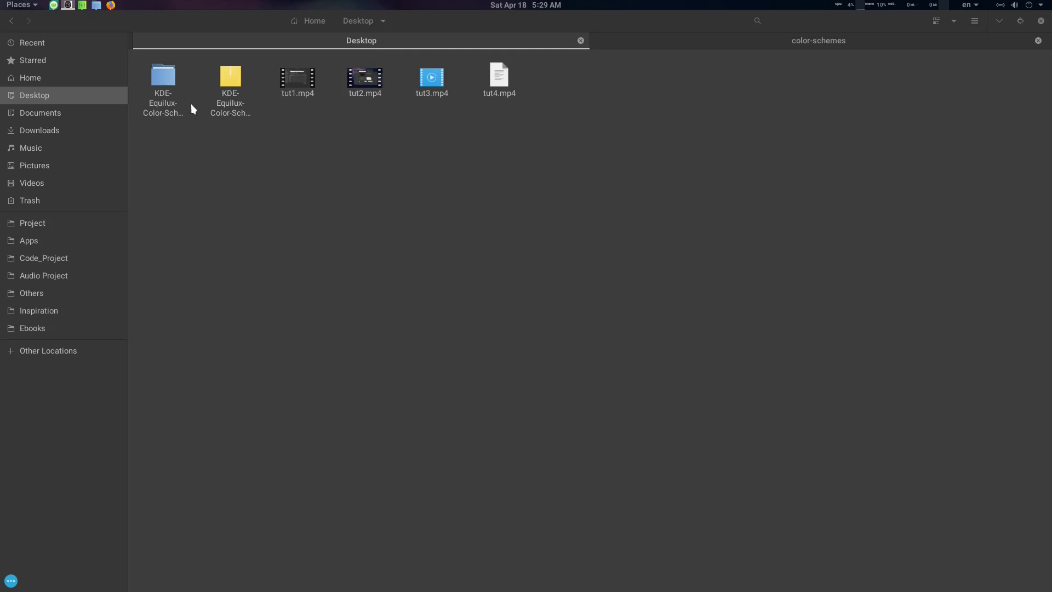
double_click(173, 93)
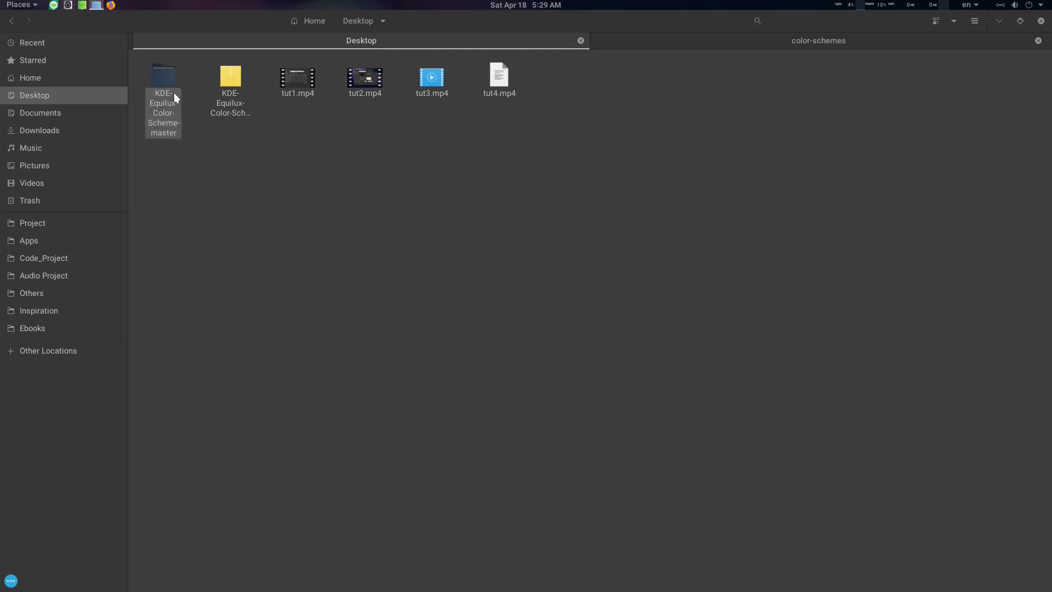
left_click_drag(171, 141, 256, 63)
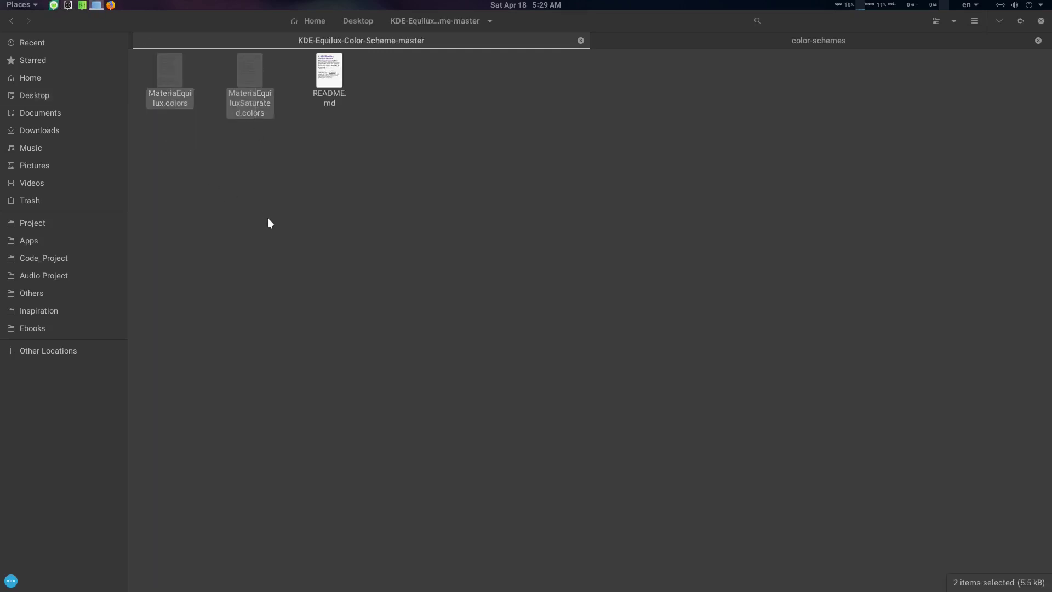
- Paste the two copied color scheme files into ~/.local/share/color-schemes/
left_click(724, 45)
key("ctrl+l")
key("BackSpace")
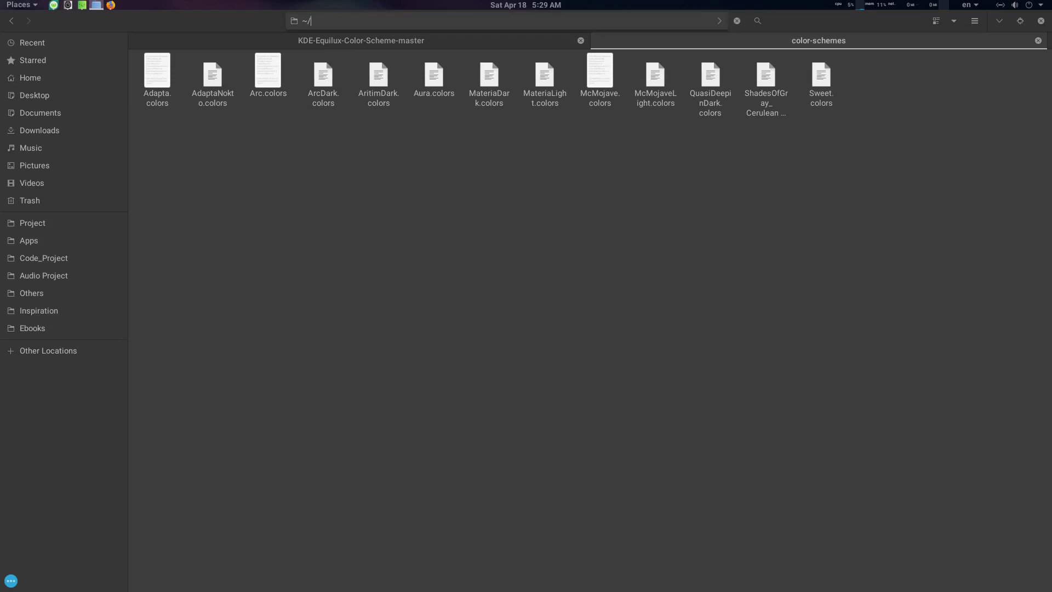
type("~/.local/share/color-schemes/")
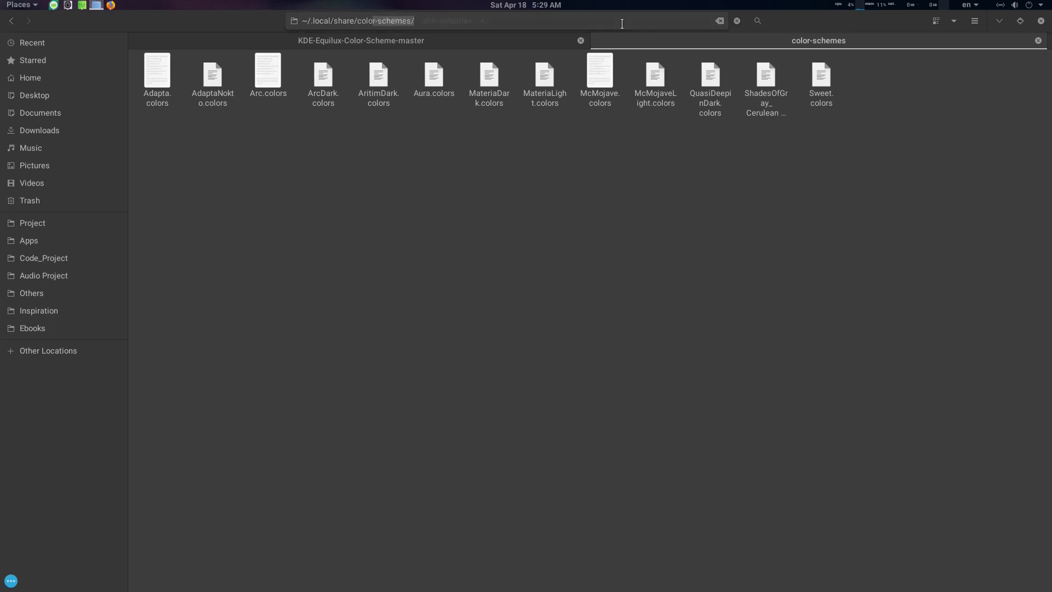
key("Return")
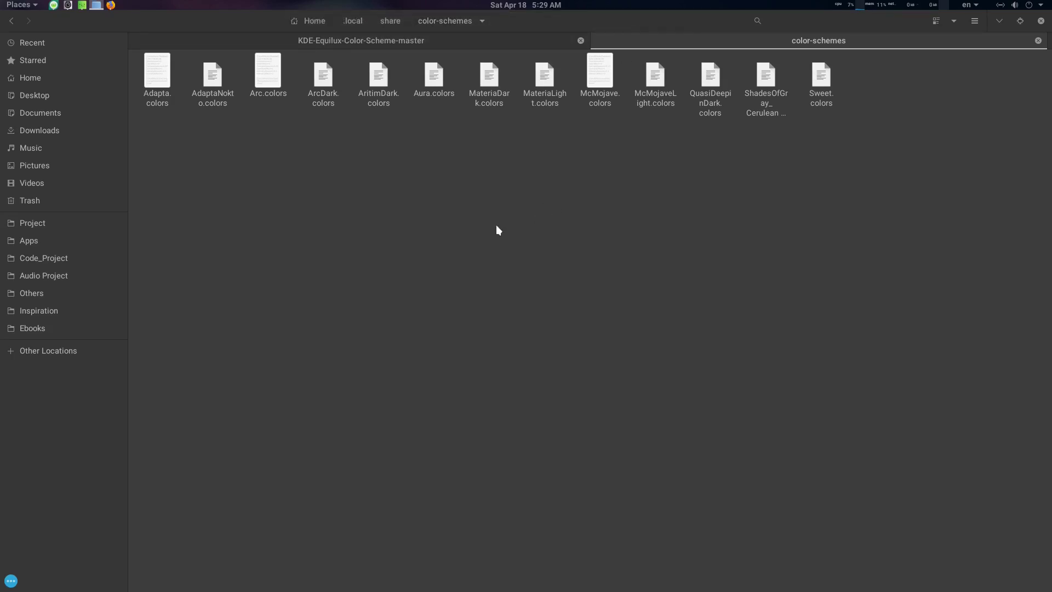
key("ctrl+v")
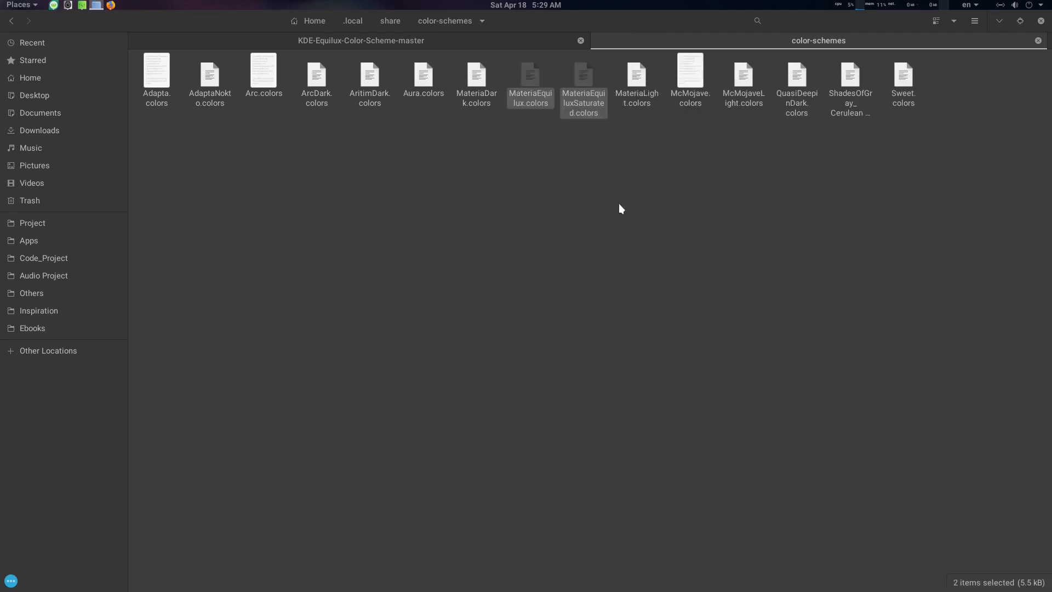
- Paste the two copied color scheme files into ~/.local/share/krita/color-schemes/
left_click(491, 38)
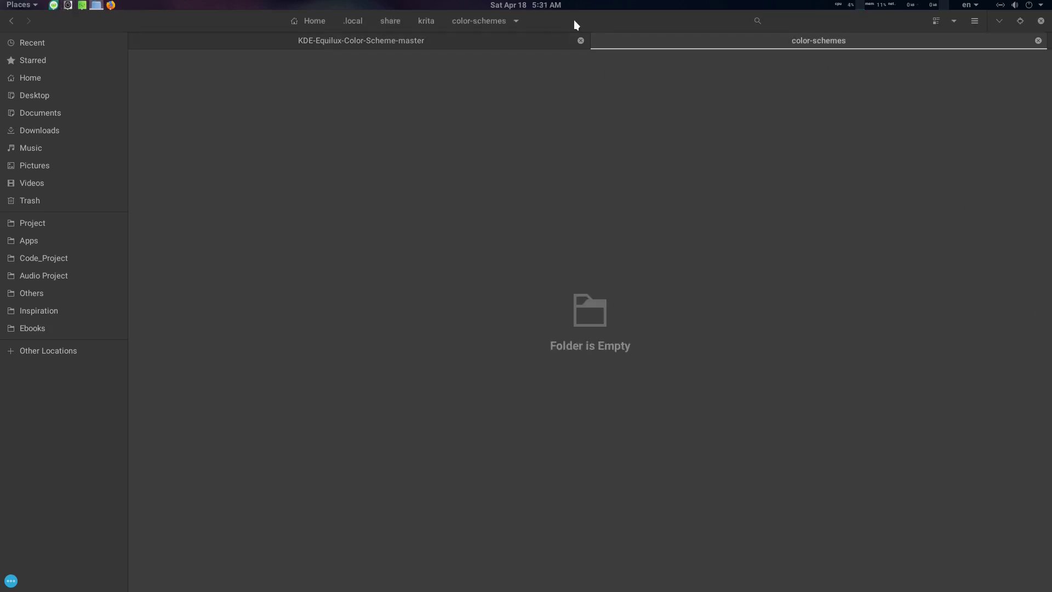
left_click(573, 20)
type("~/")
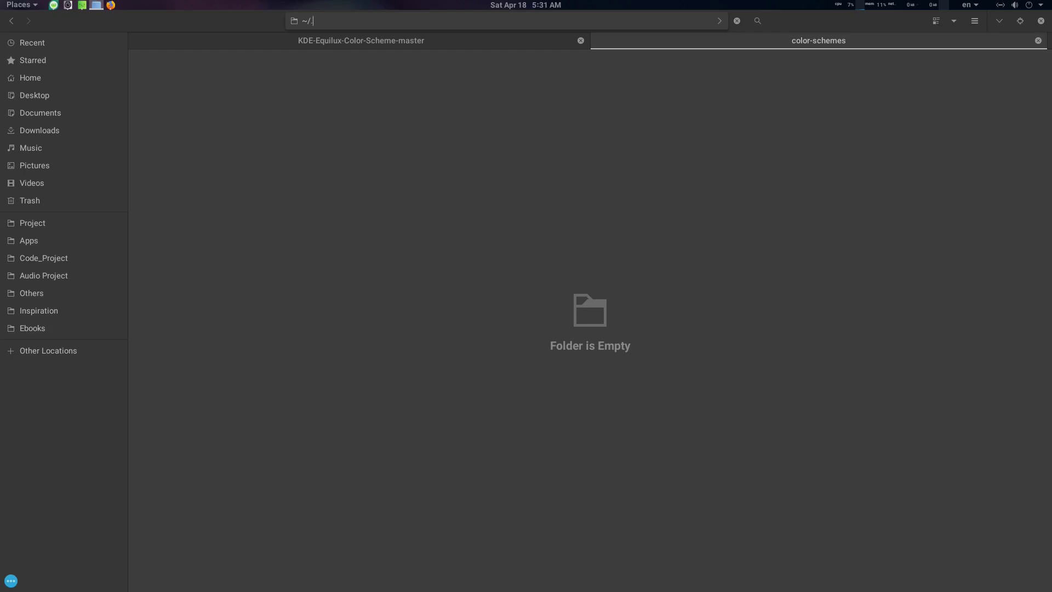
type(".loc")
key("Tab")
type("share/krita/")
key("Tab")
key("Tab")
key("Return")
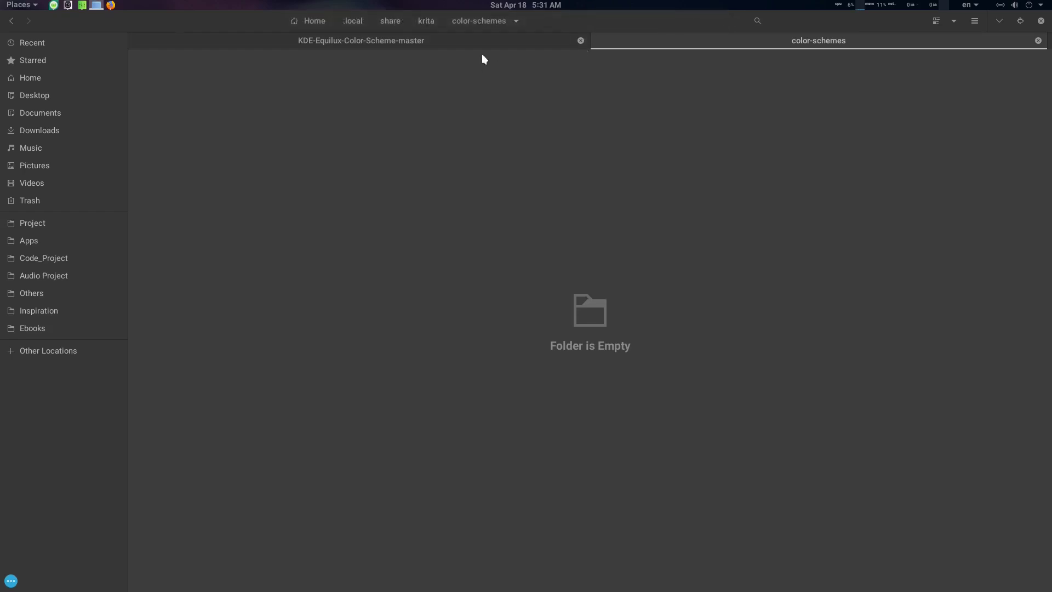
key("ctrl+v")
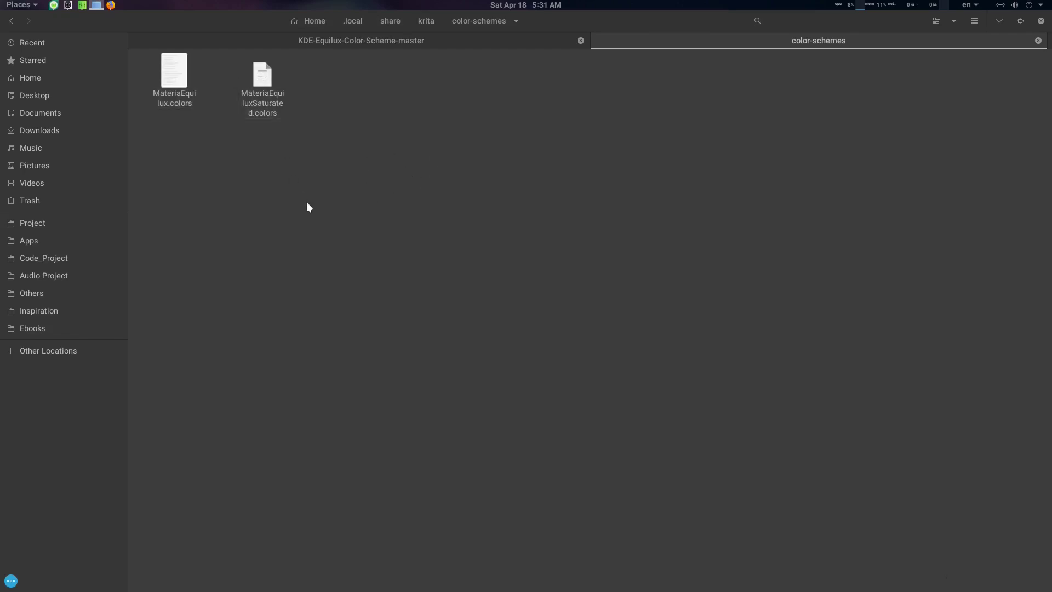
- Search the installed applications for "kri" and launch Krita
key("super")
type("kri")
key("super")
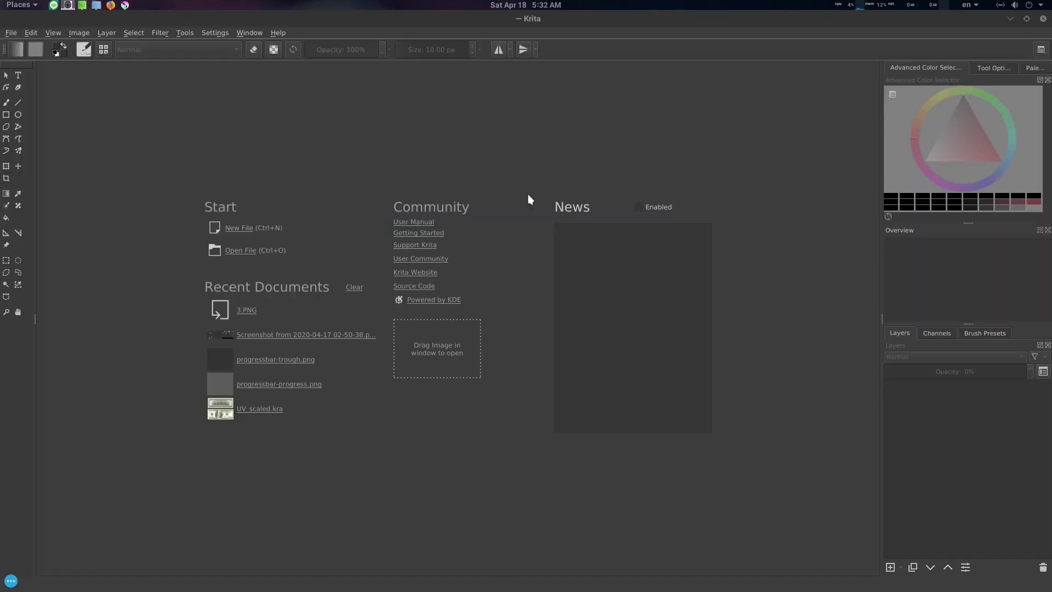
- Change the interface theme to Krita dark
left_click(215, 33)
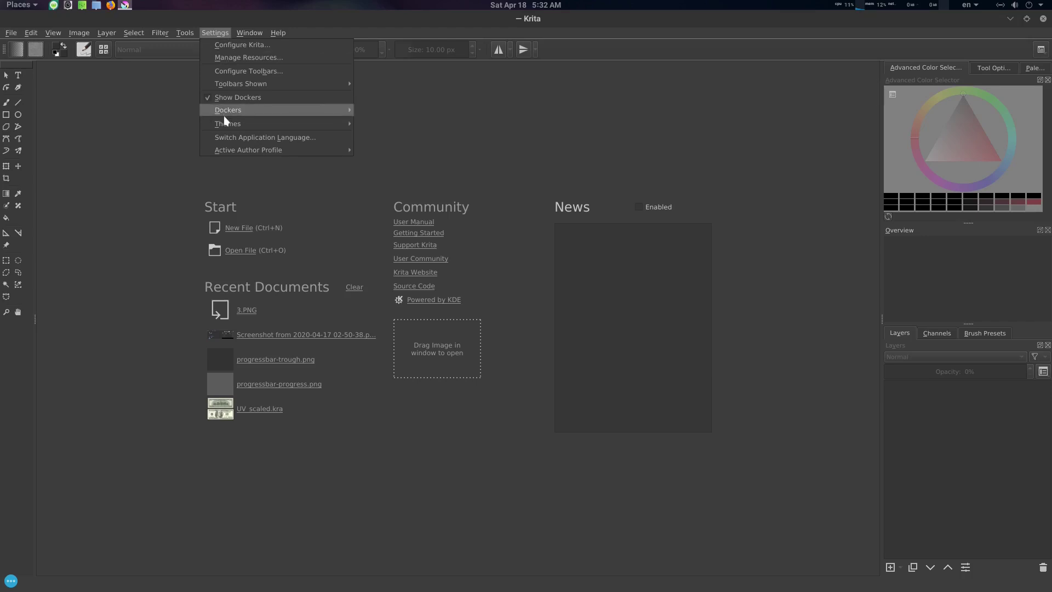
mouse_move(239, 127)
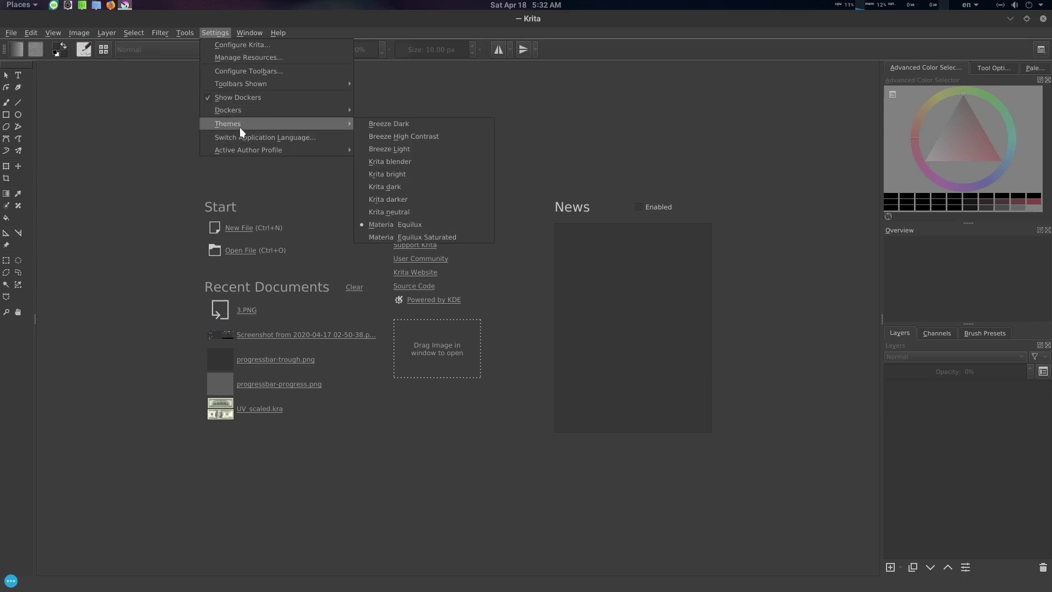
left_click(423, 198)
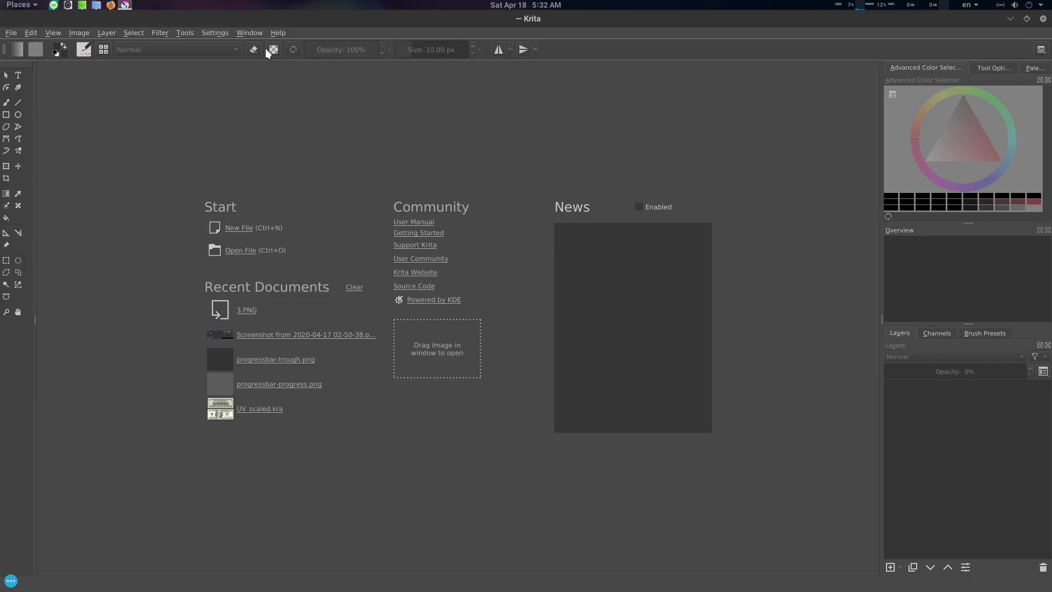
- Apply the Materia Equilux Saturated theme to the interface
left_click(255, 34)
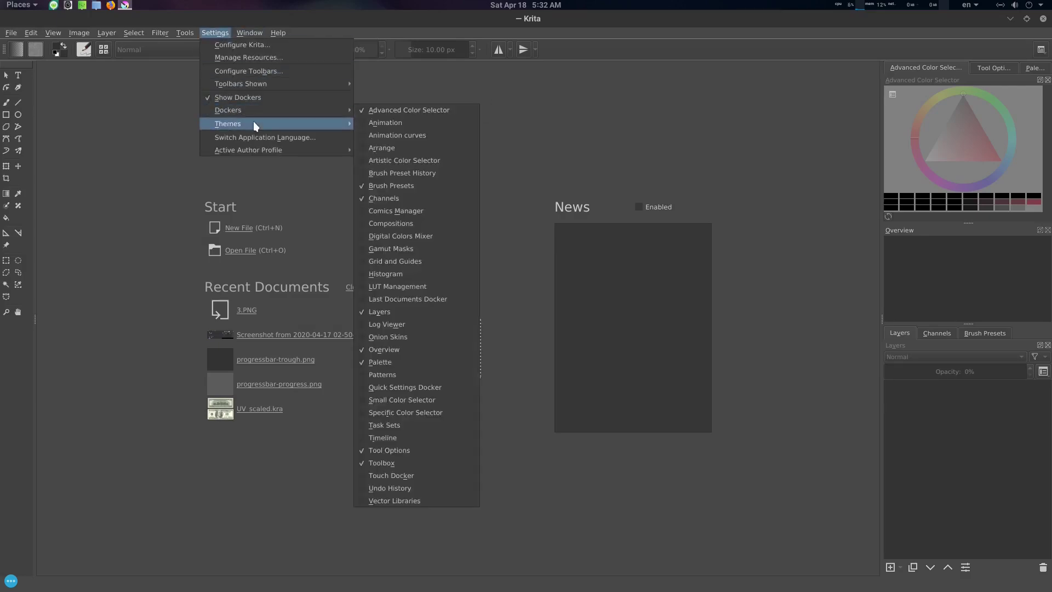
mouse_move(254, 124)
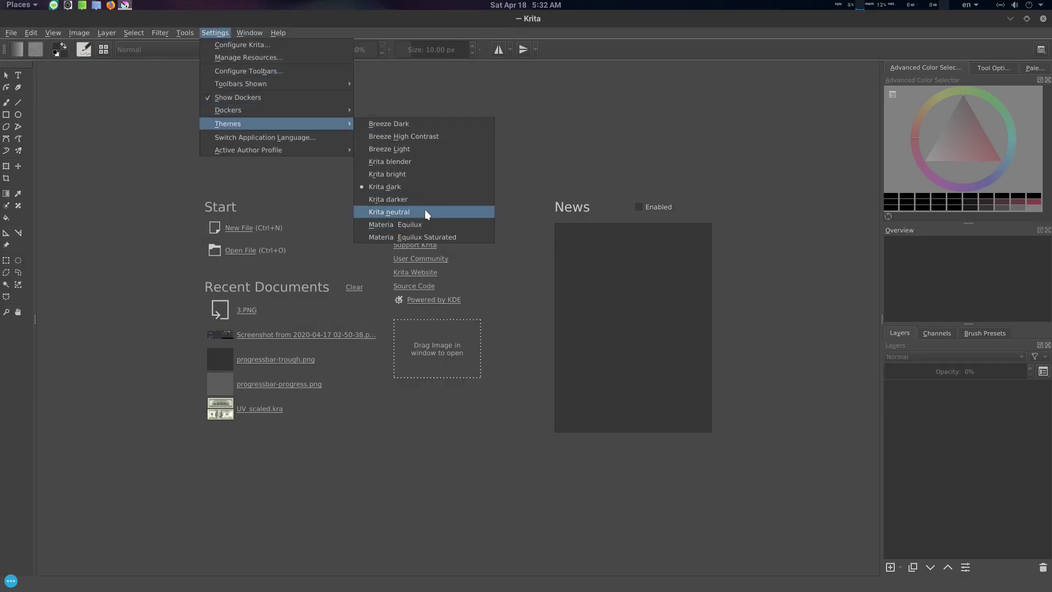
left_click(462, 236)
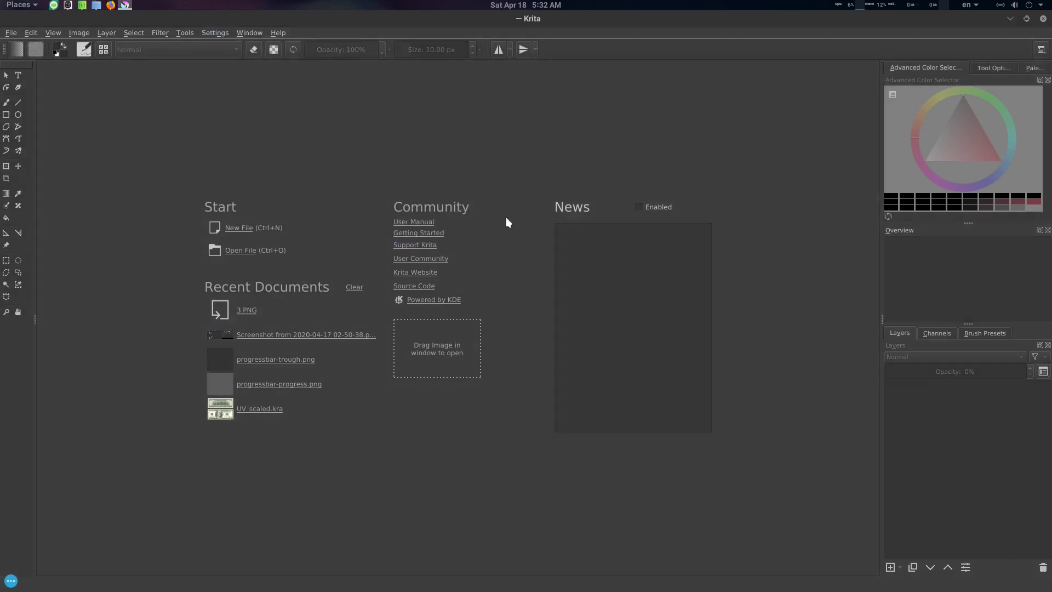
- Create a new custom document of 3840 x 2160 px at 72 ppi with the RGB/Alpha 8-bit color model
left_click(245, 32)
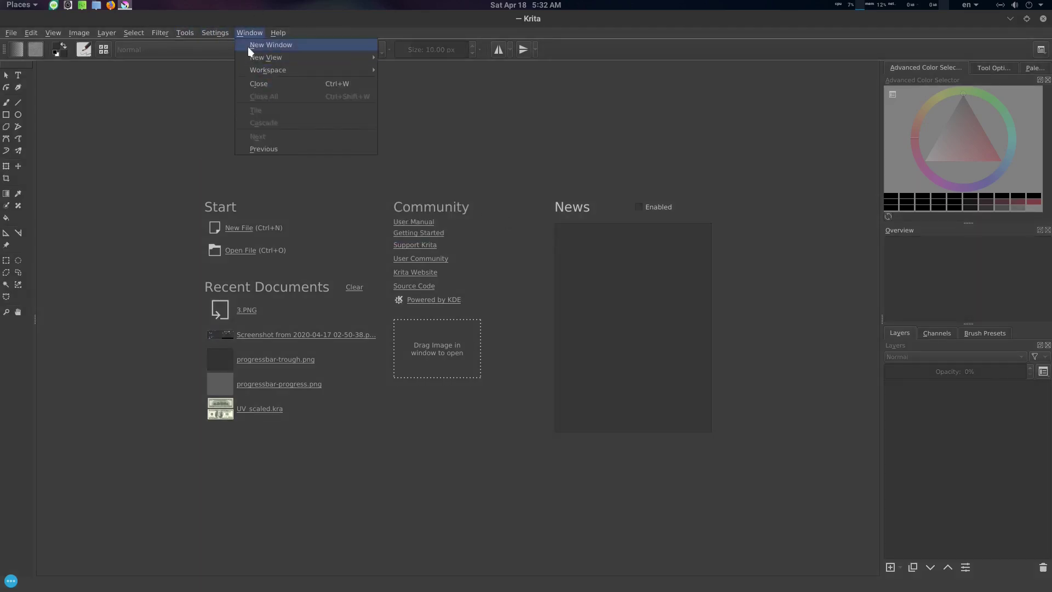
left_click(223, 32)
left_click(12, 34)
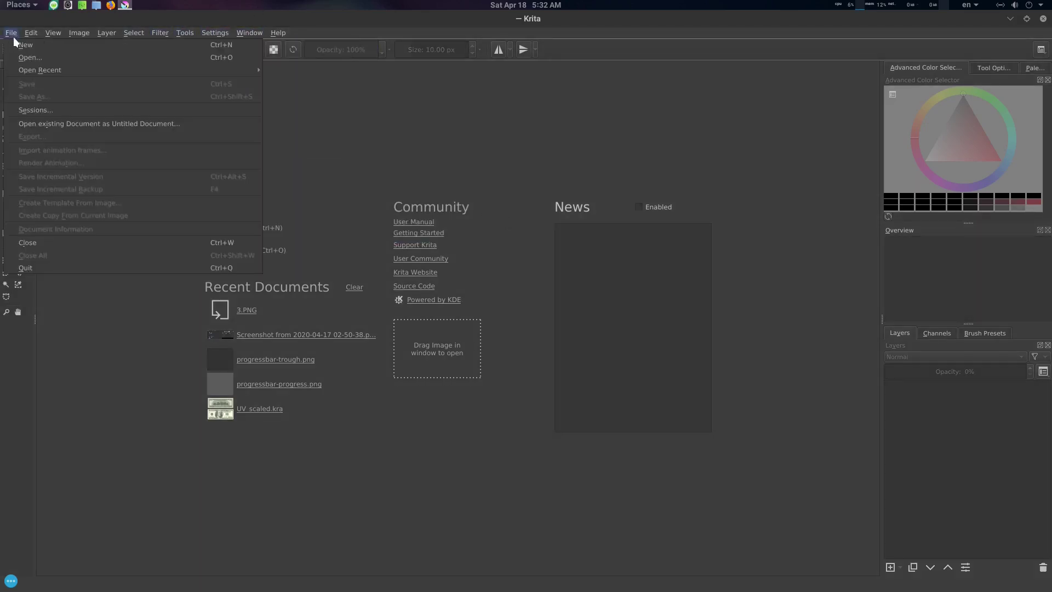
key("Escape")
key("ctrl+n")
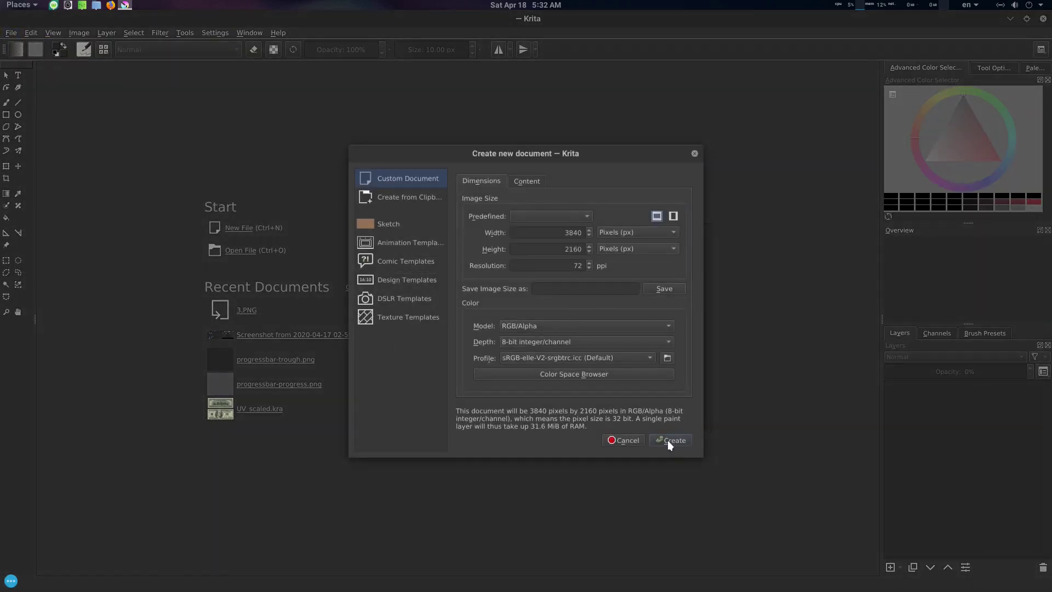
left_click(670, 440)
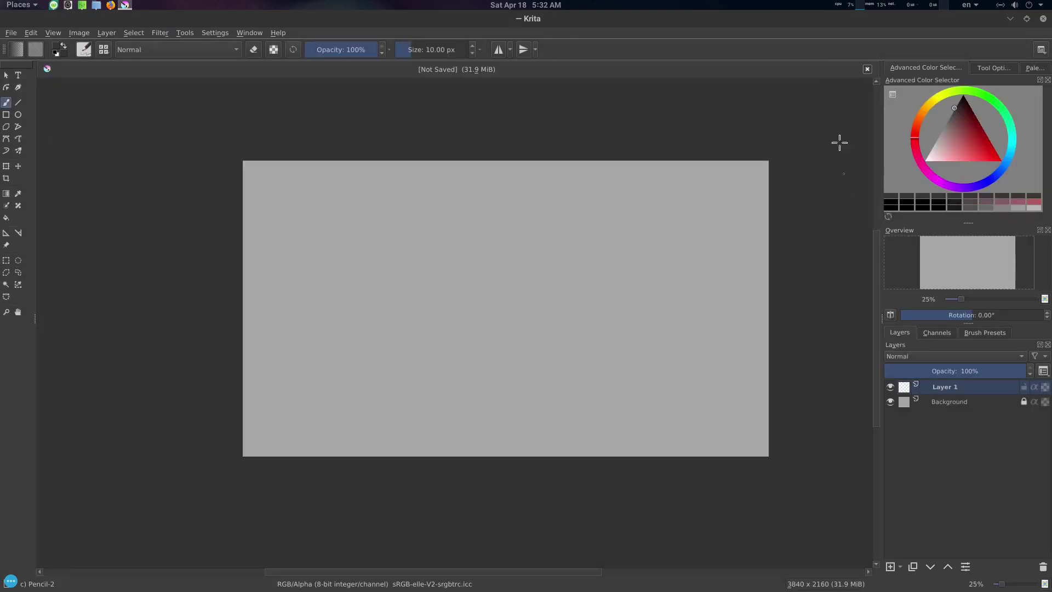
- Set the canvas border color to RGB 50, 50, 50 in the Display grid settings
left_click(209, 33)
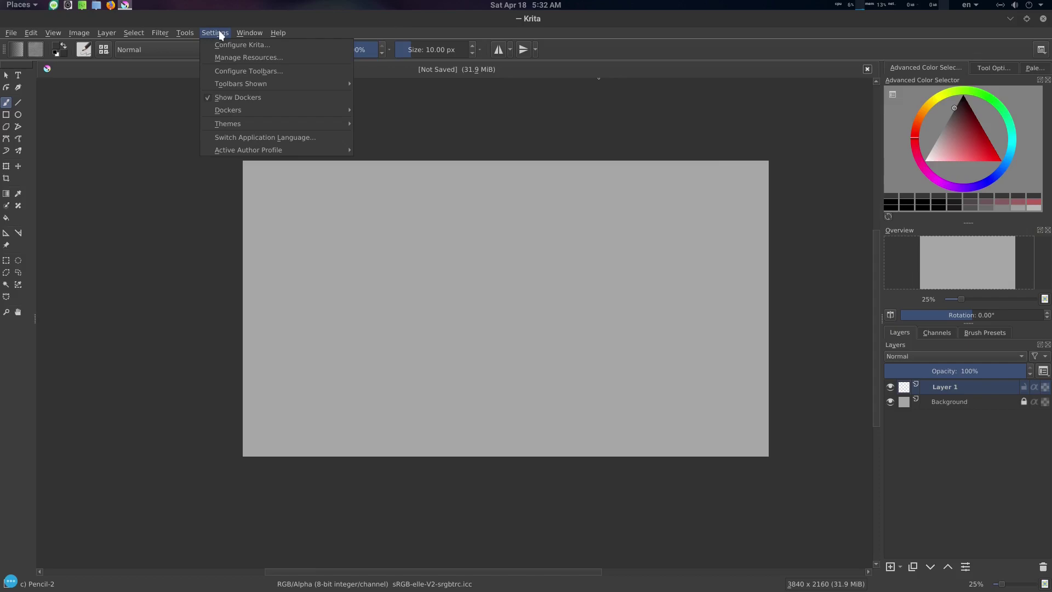
left_click(263, 46)
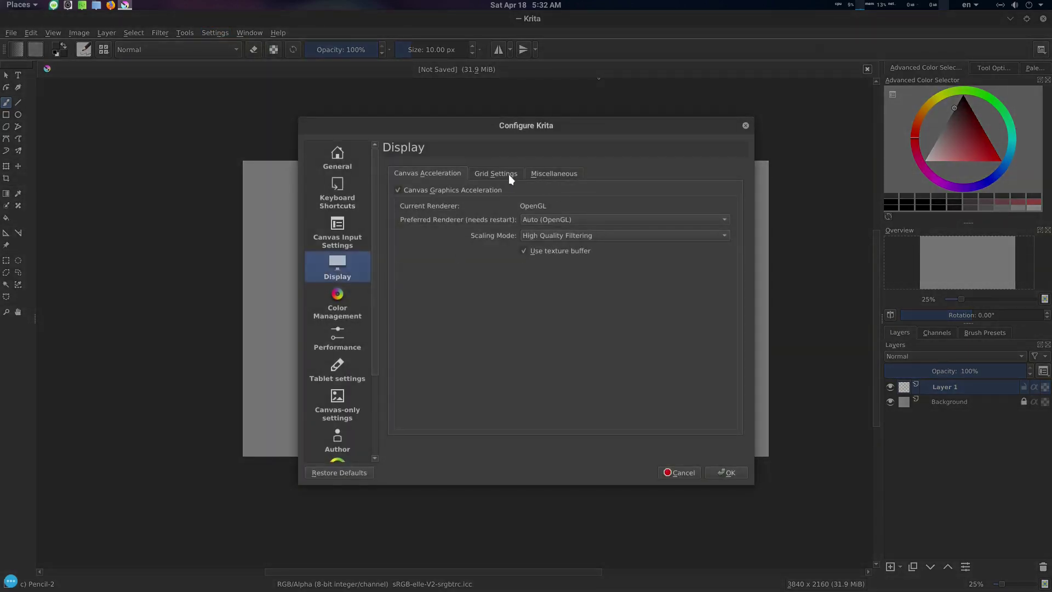
left_click(508, 174)
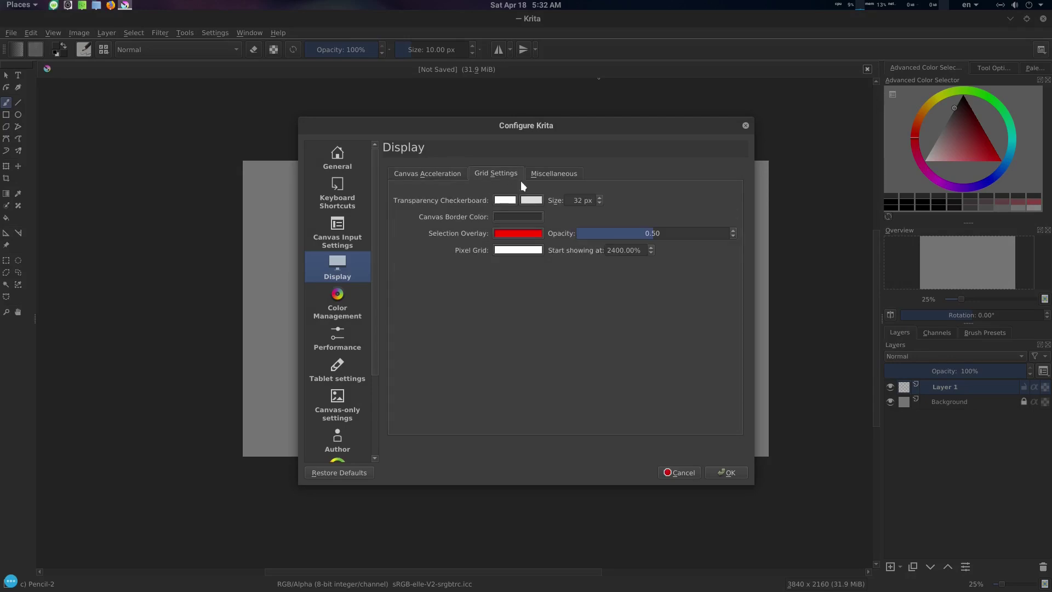
left_click(511, 215)
left_click(485, 331)
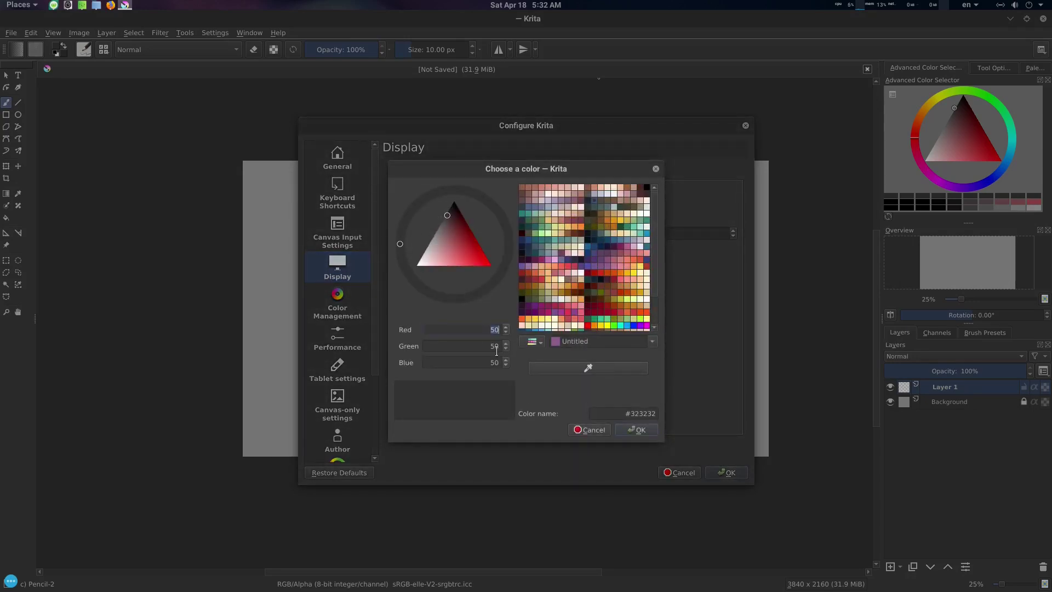
key("Tab")
key("Tab")
key("Return")
left_click(743, 475)
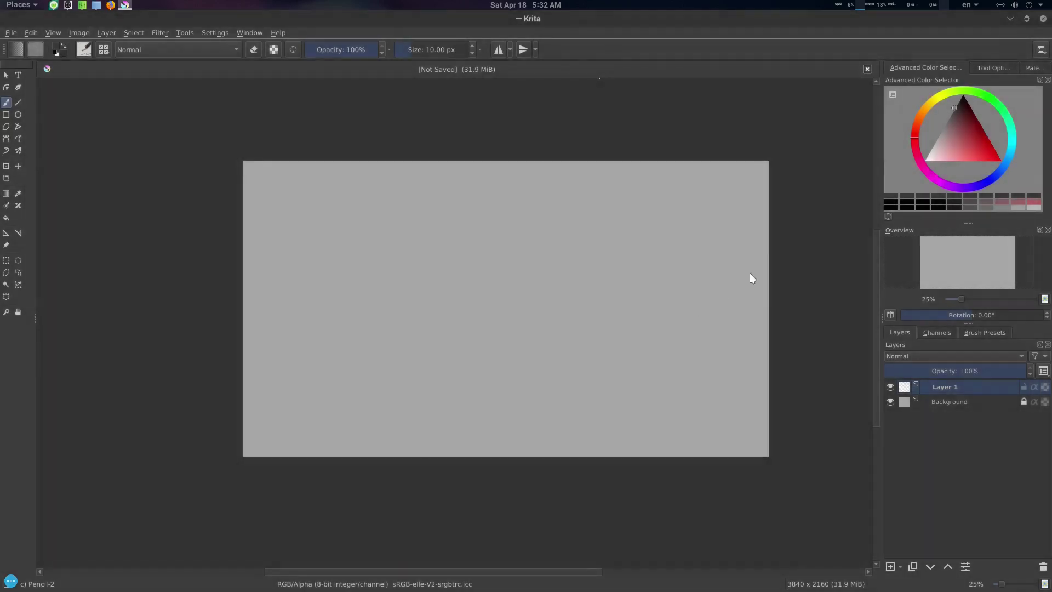
- Set the canvas border color to the medium gray #747474 in the Display grid settings
left_click(217, 33)
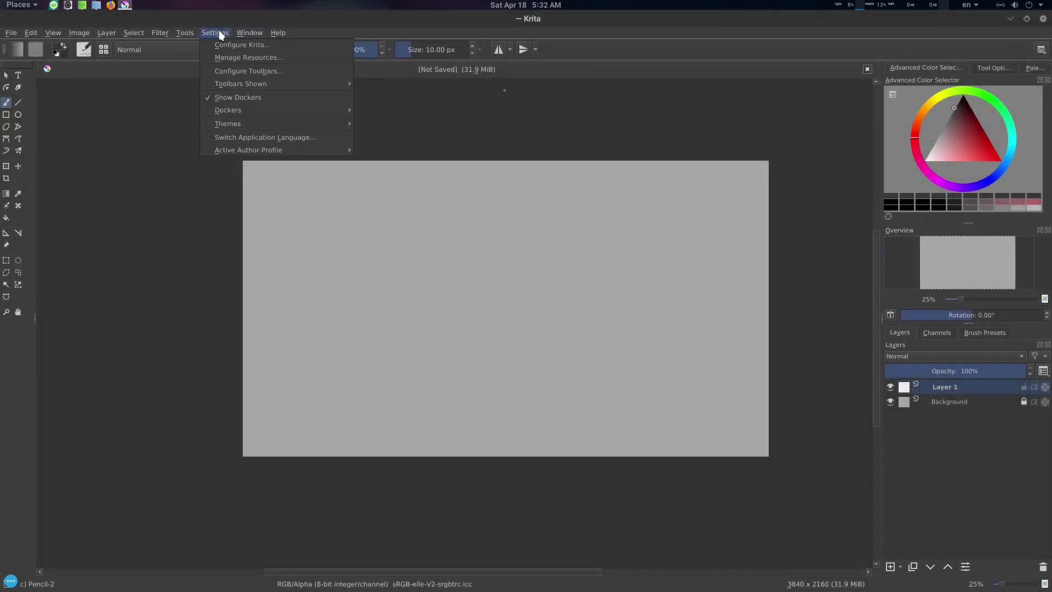
left_click(247, 45)
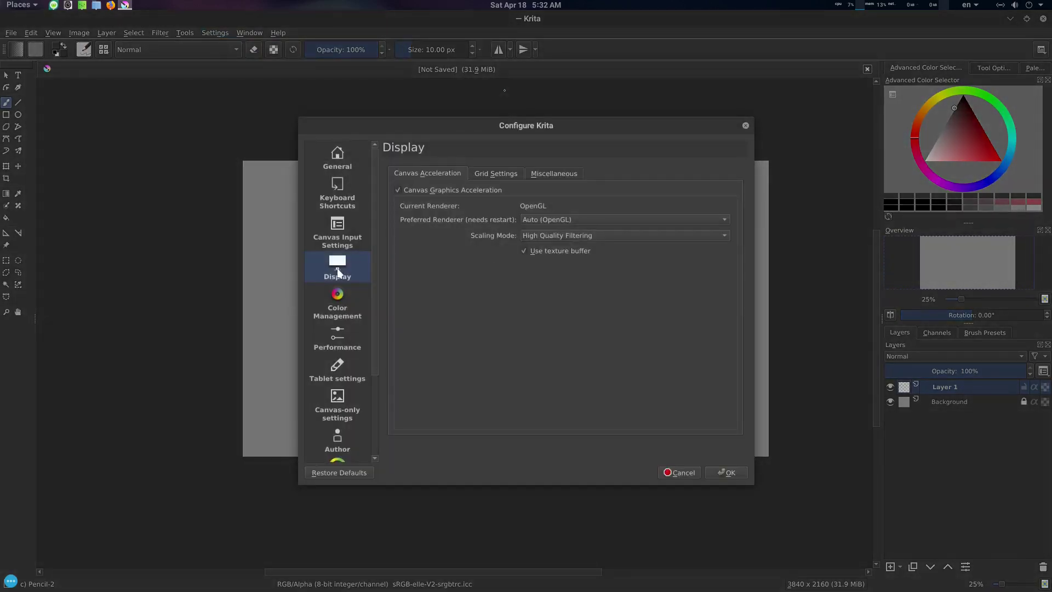
left_click(508, 171)
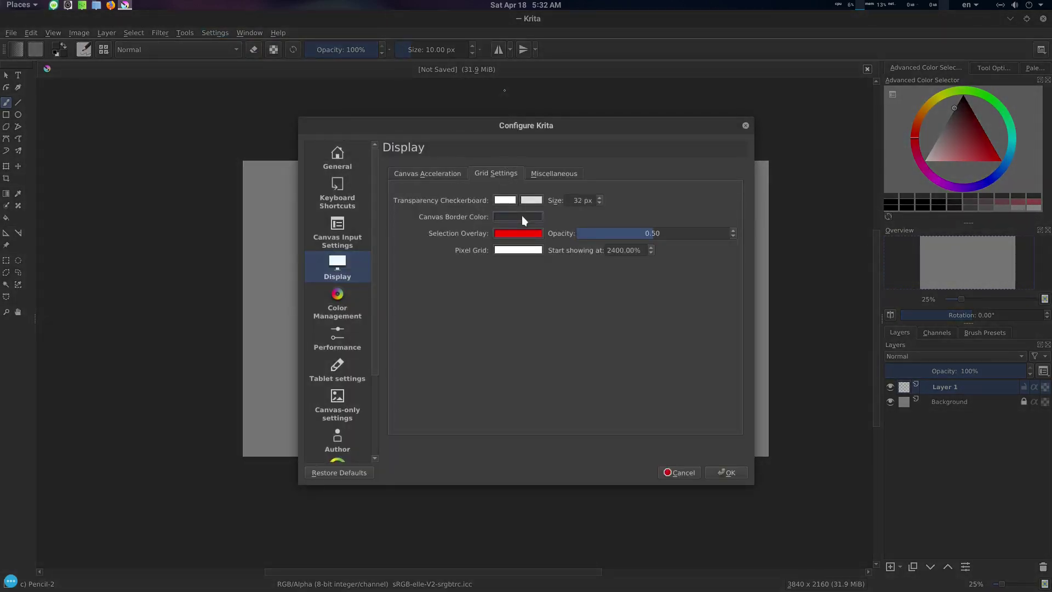
left_click(522, 216)
left_click(444, 235)
left_click_drag(445, 235, 428, 232)
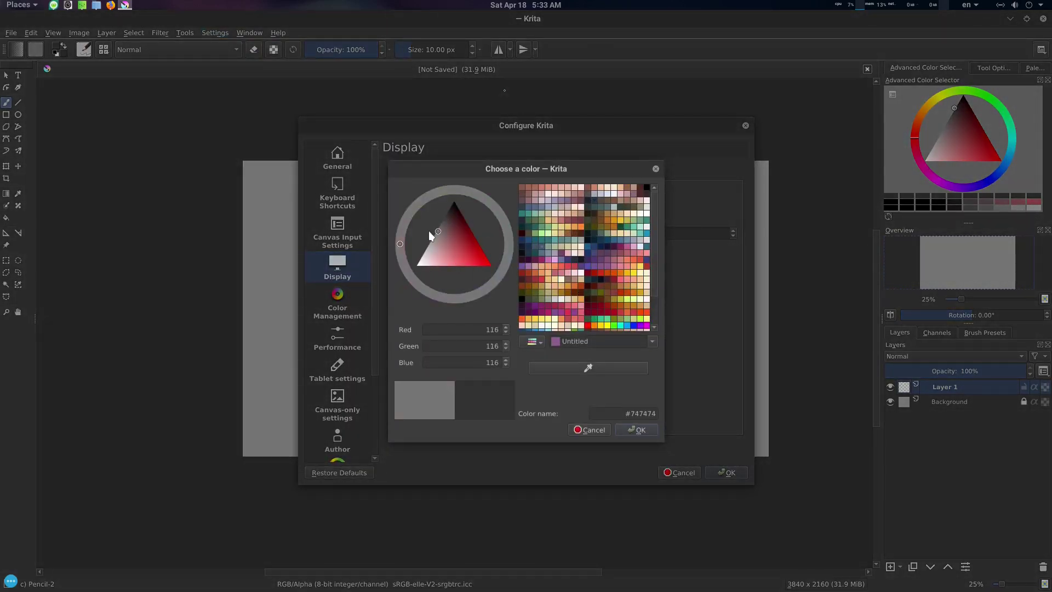
left_click(641, 428)
left_click(727, 474)
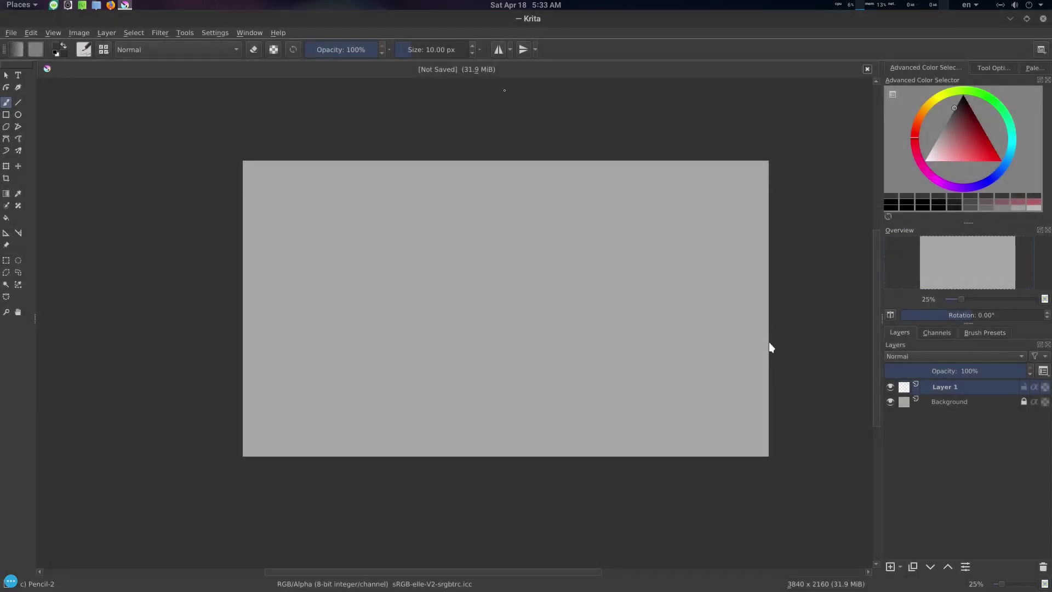
- Close the unsaved document and create another 3840 x 2160 px custom document at 72 ppi to apply the border color
scroll(769, 324, "down", 1)
left_click_drag(748, 308, 645, 303)
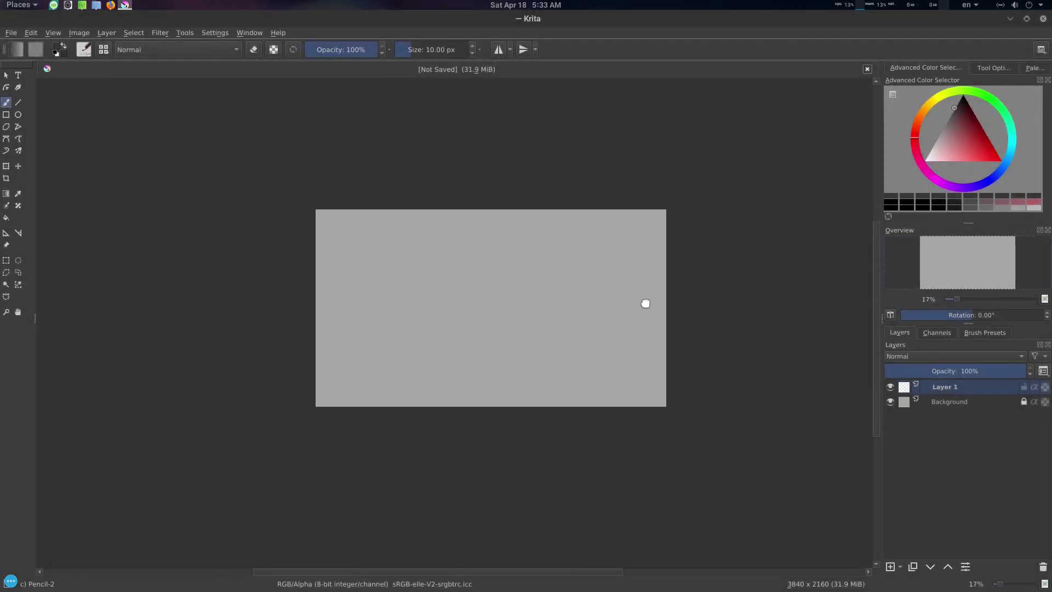
scroll(646, 303, "up", 2)
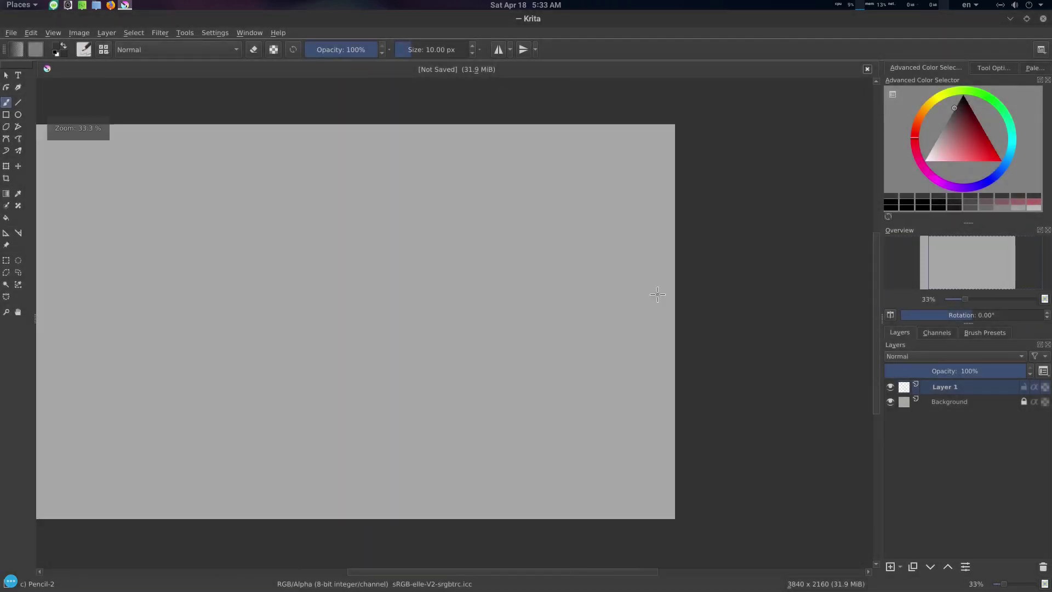
left_click(868, 69)
left_click(11, 33)
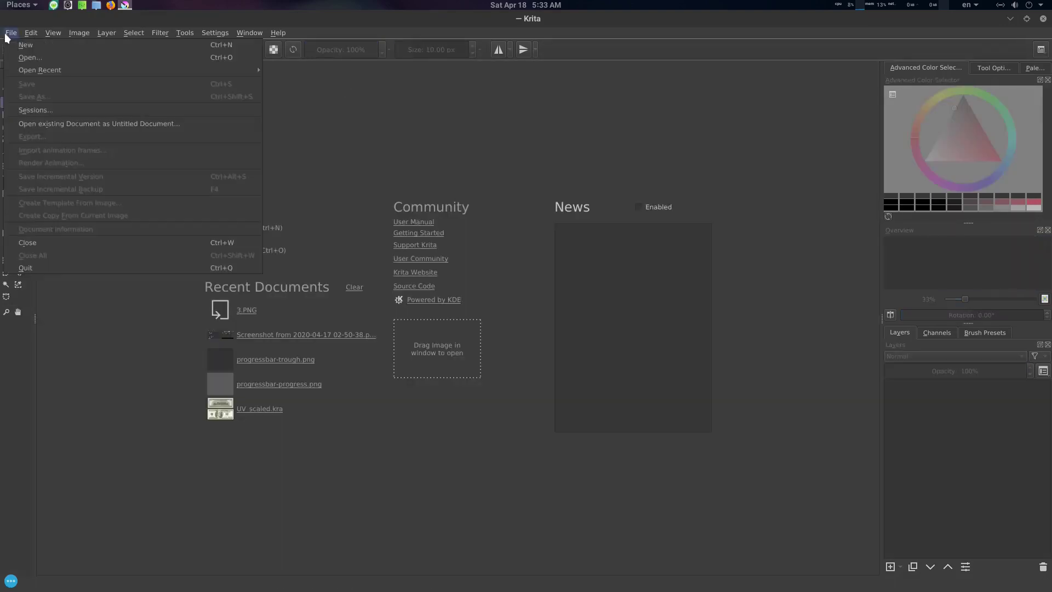
left_click(37, 42)
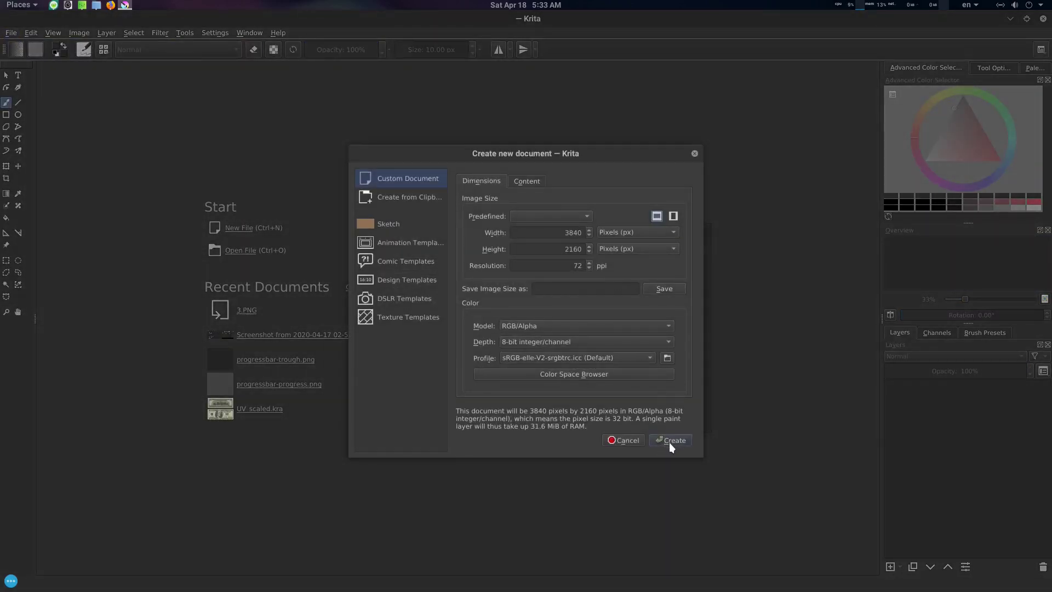
left_click(669, 441)
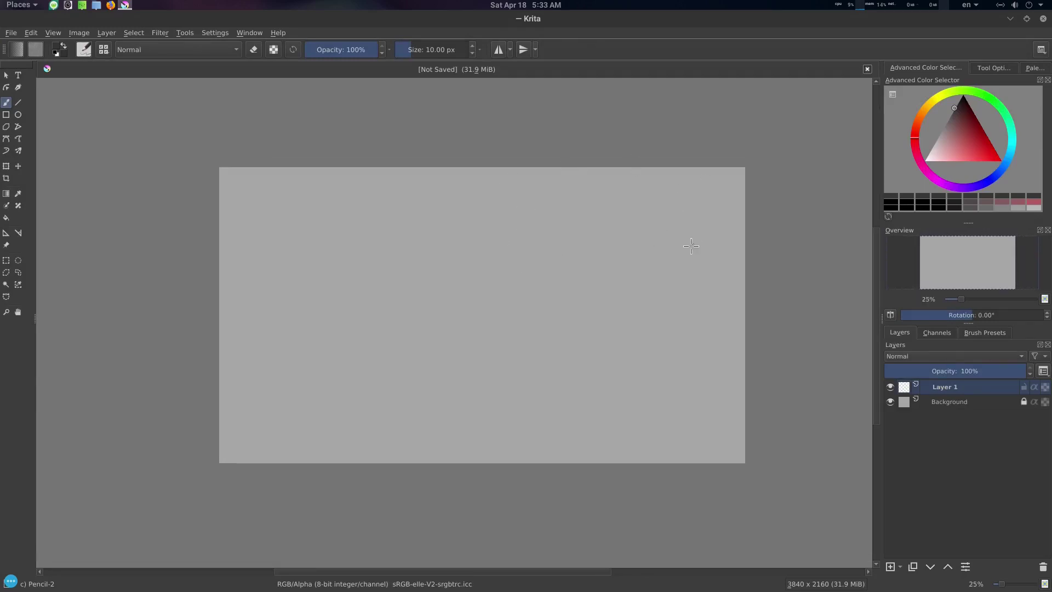
- Set the canvas border color to a dark gray with equal red, green and blue values in the Display grid settings
left_click(215, 32)
left_click(230, 41)
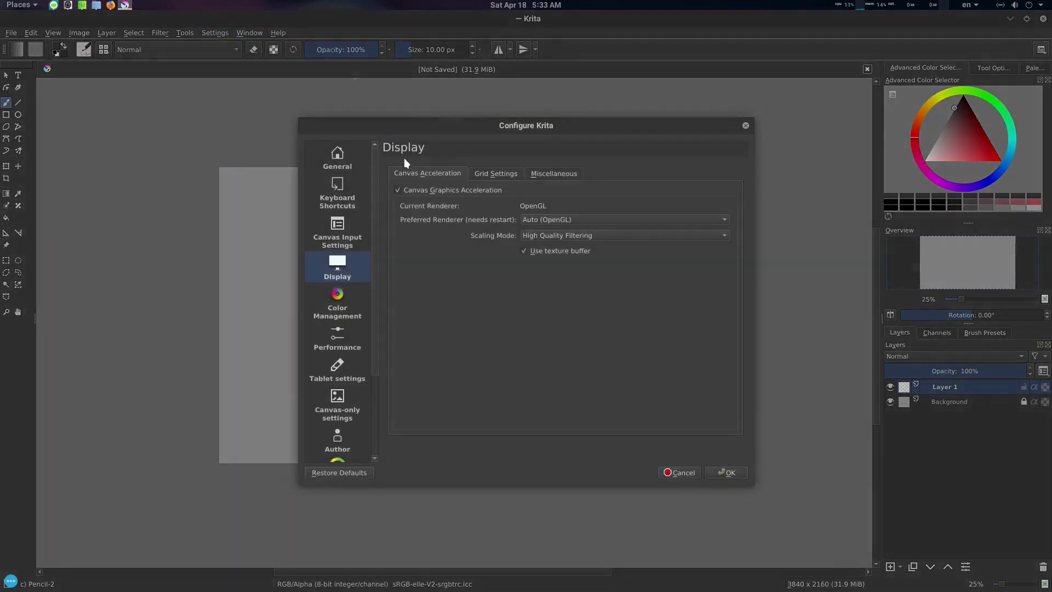
left_click(497, 174)
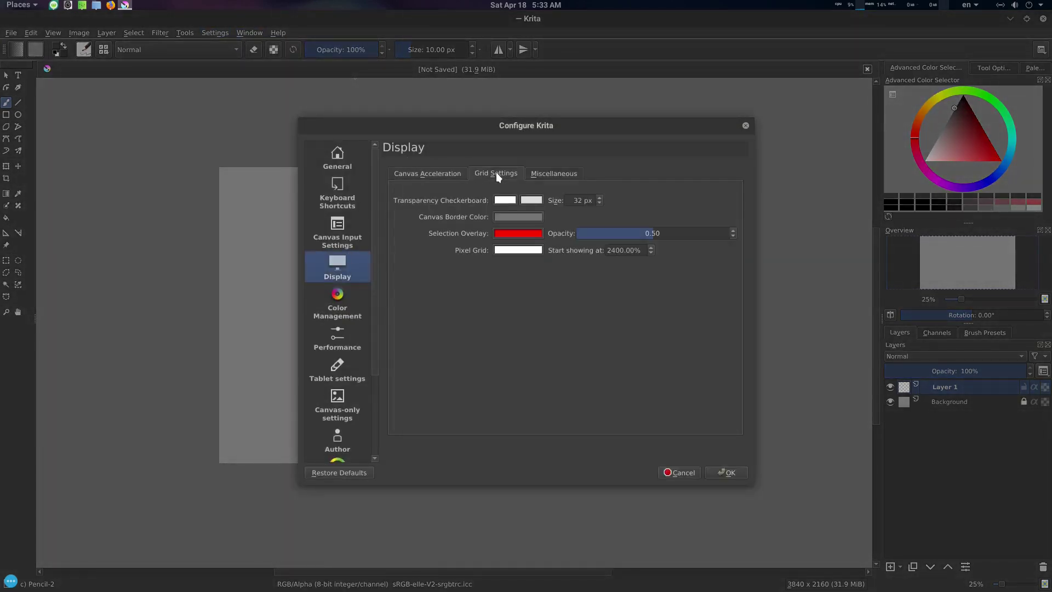
left_click(530, 217)
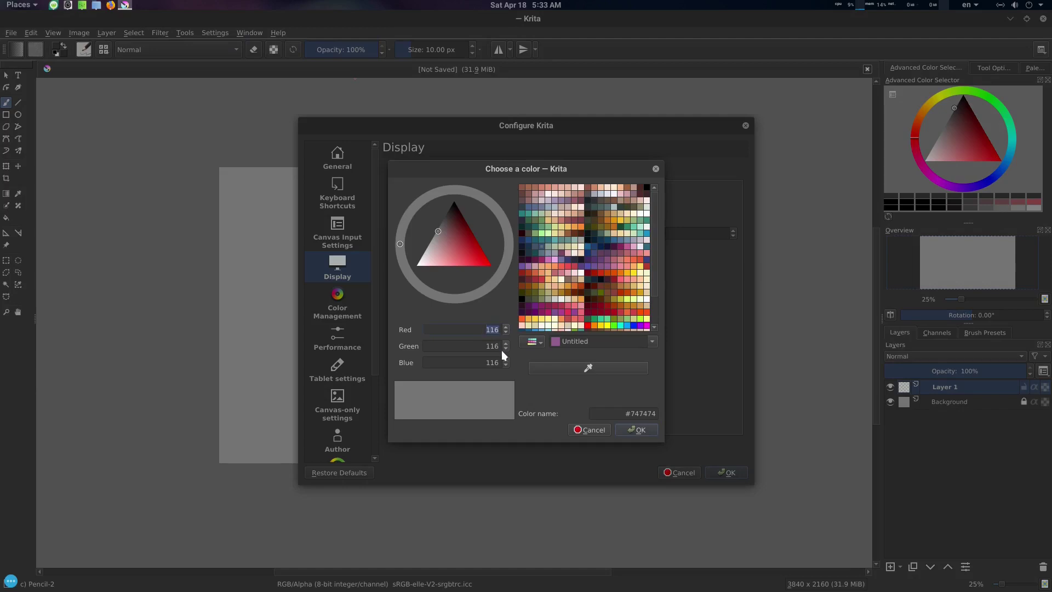
type("0")
key("Tab")
type("0")
key("Tab")
type("0")
key("Return")
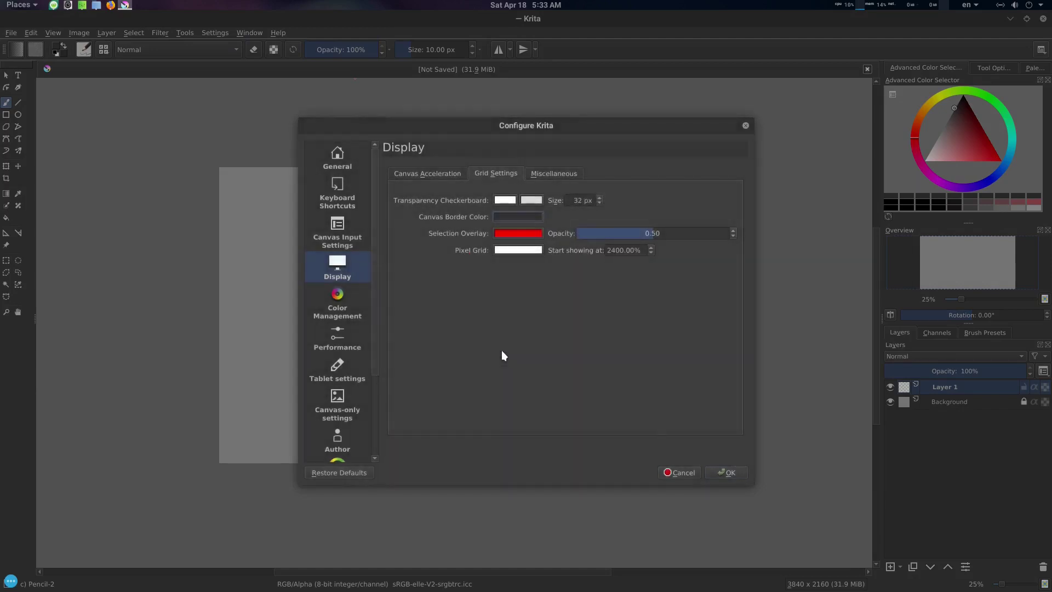
left_click(728, 472)
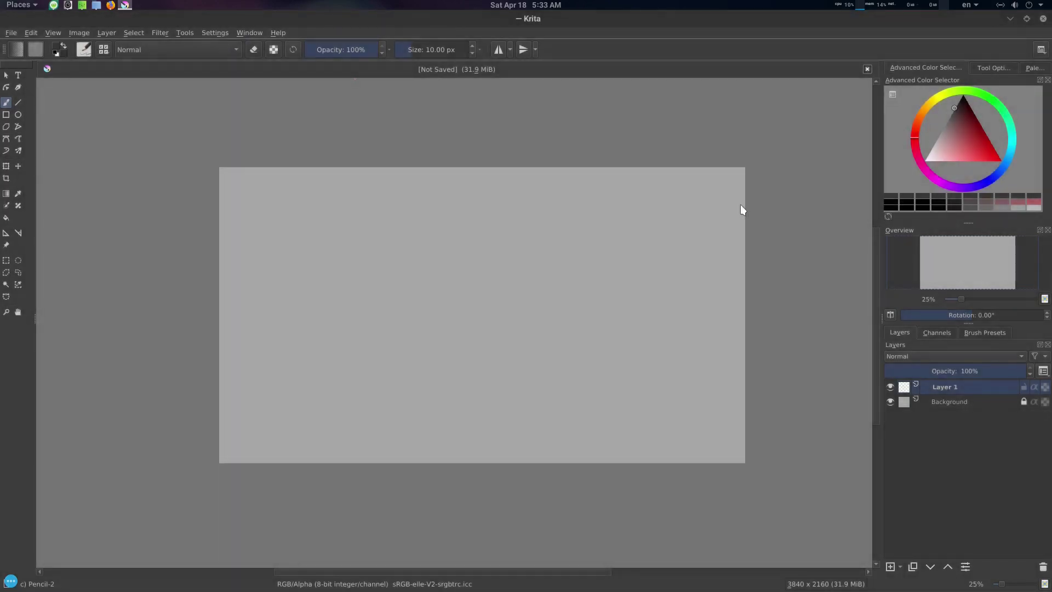
- Close the open document and create a new 3840 x 2160 px custom document at 72 ppi with the dark border
left_click(866, 69)
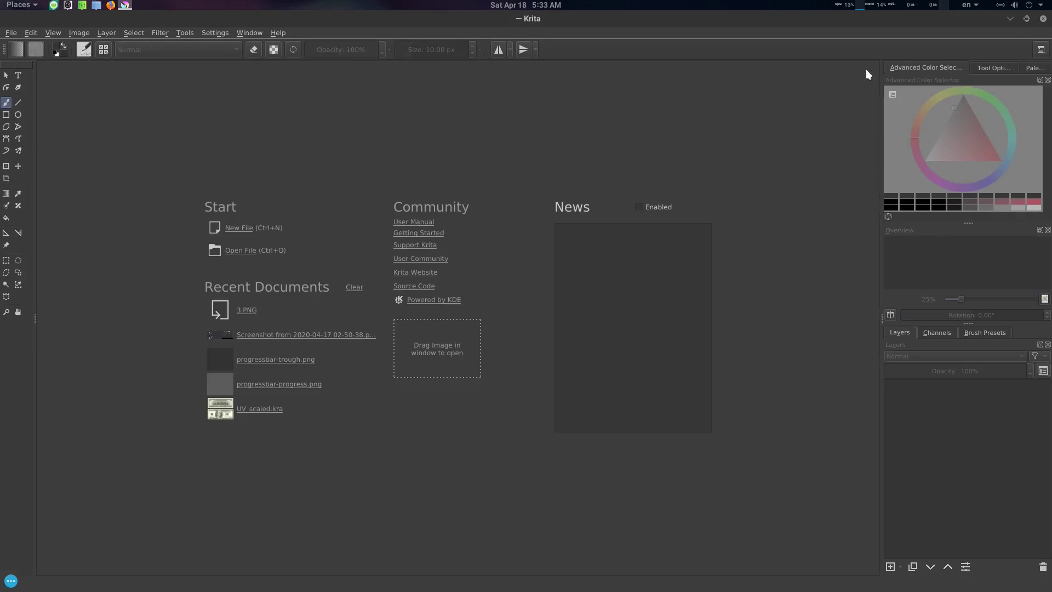
left_click(20, 32)
mouse_move(58, 64)
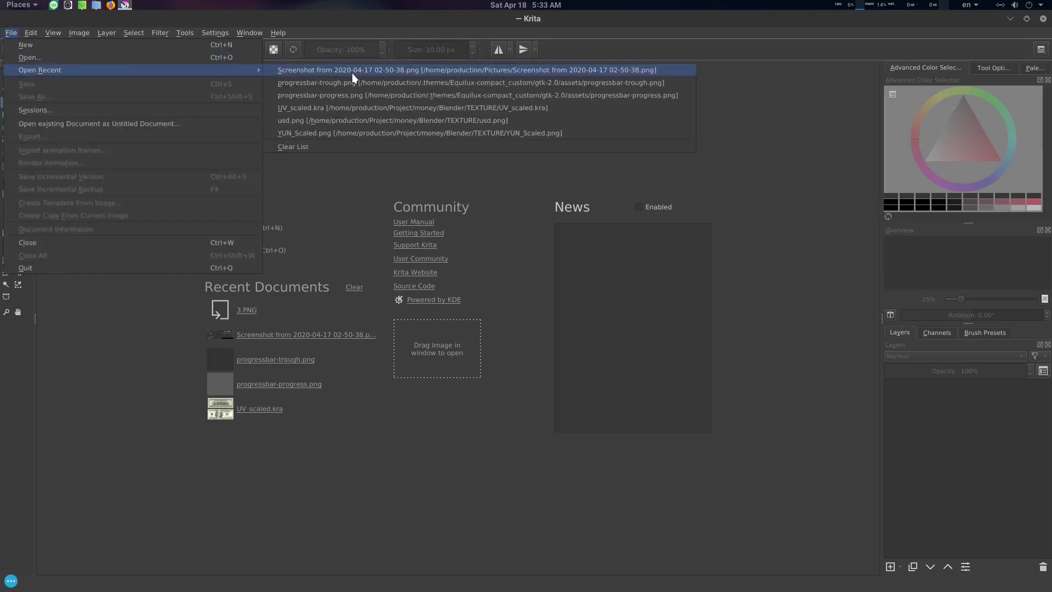
left_click(128, 44)
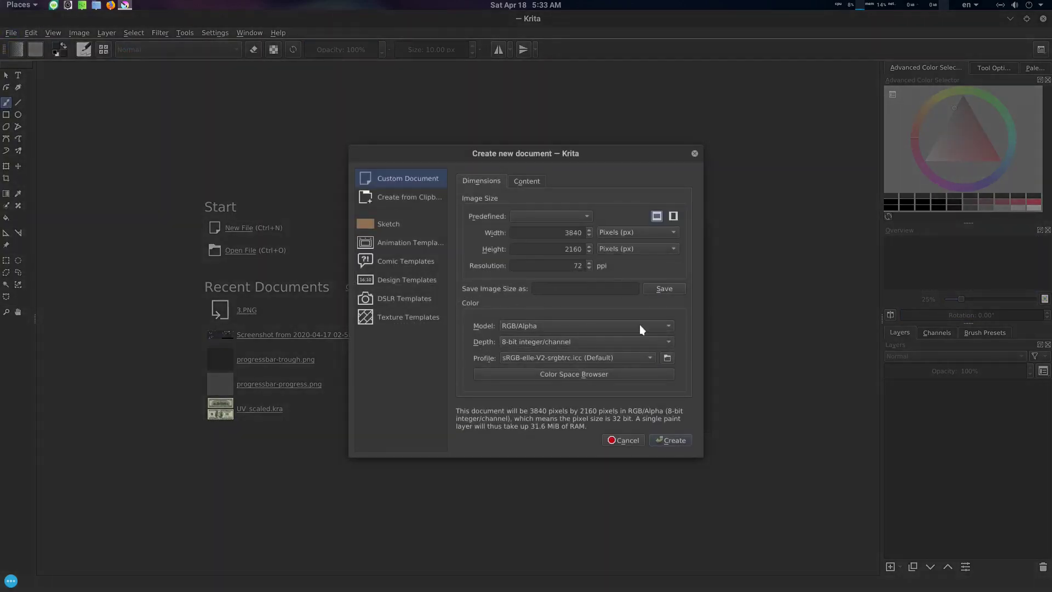
left_click(672, 441)
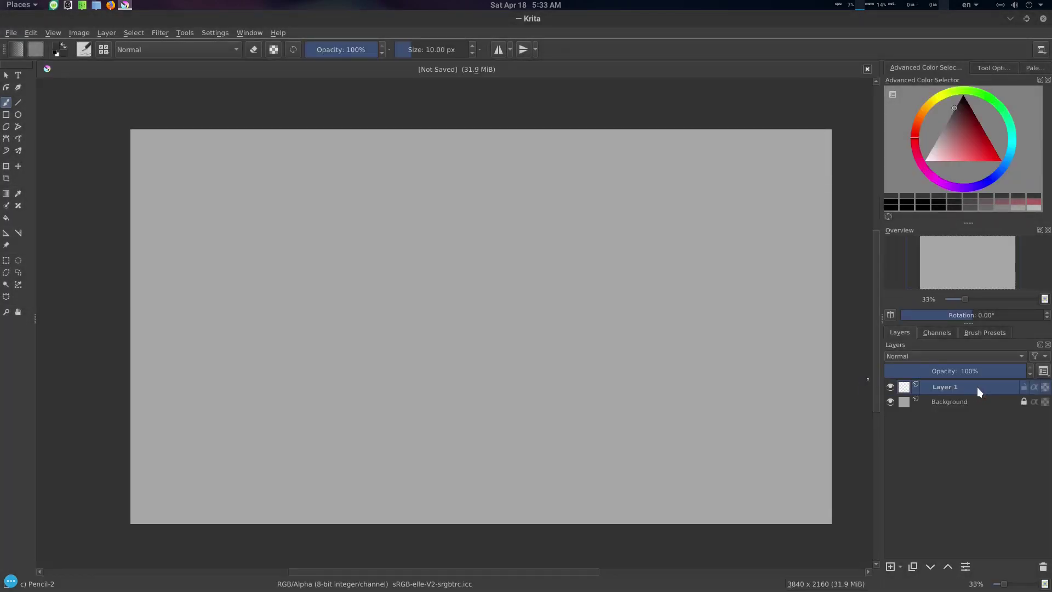
- Bring up the brush palette over the canvas and switch the theme to Materia Equilux
right_click(479, 219)
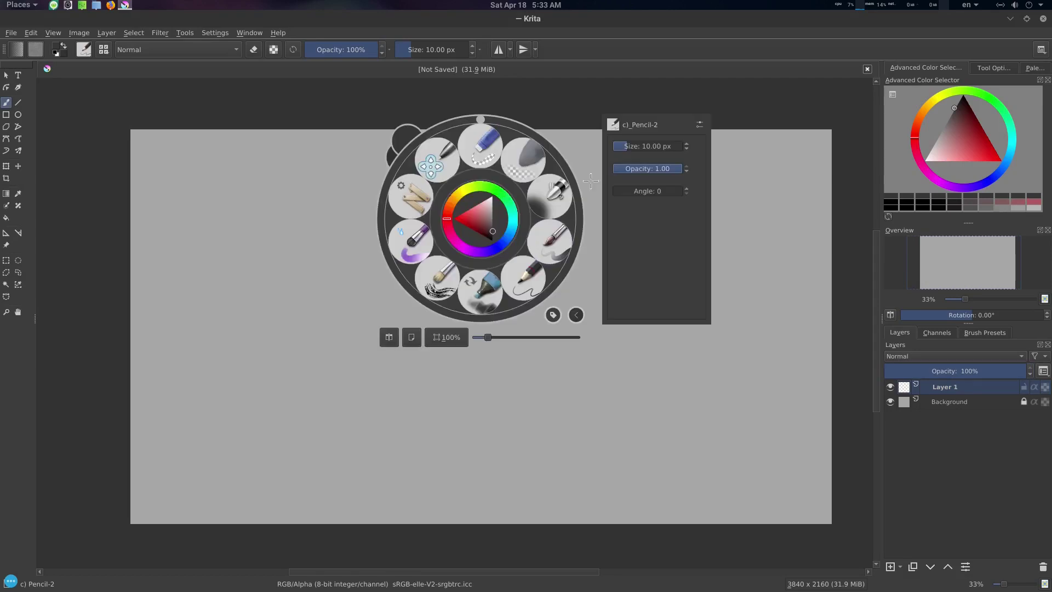
left_click(214, 31)
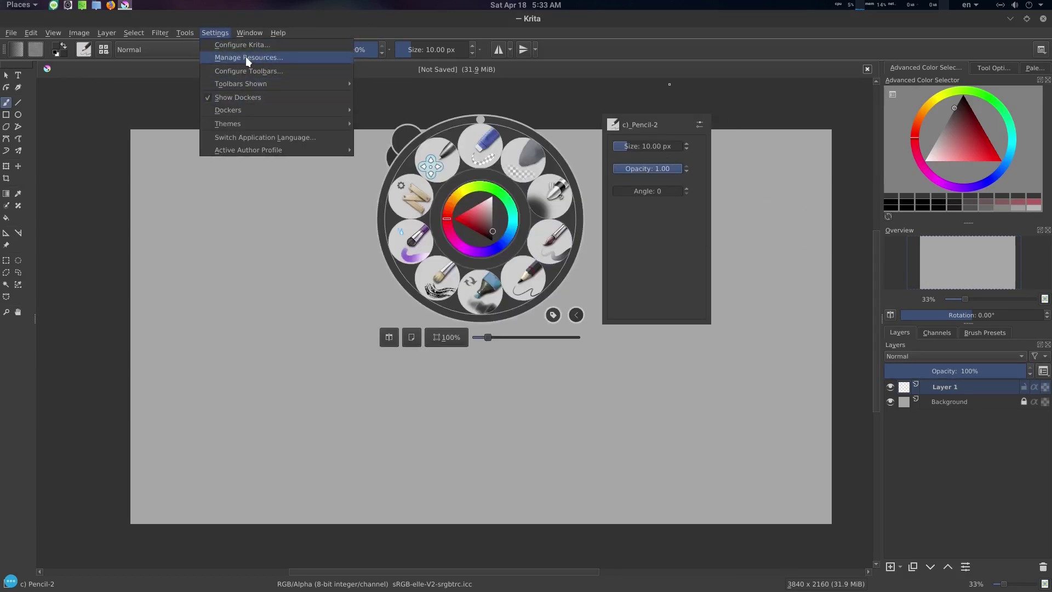
mouse_move(250, 123)
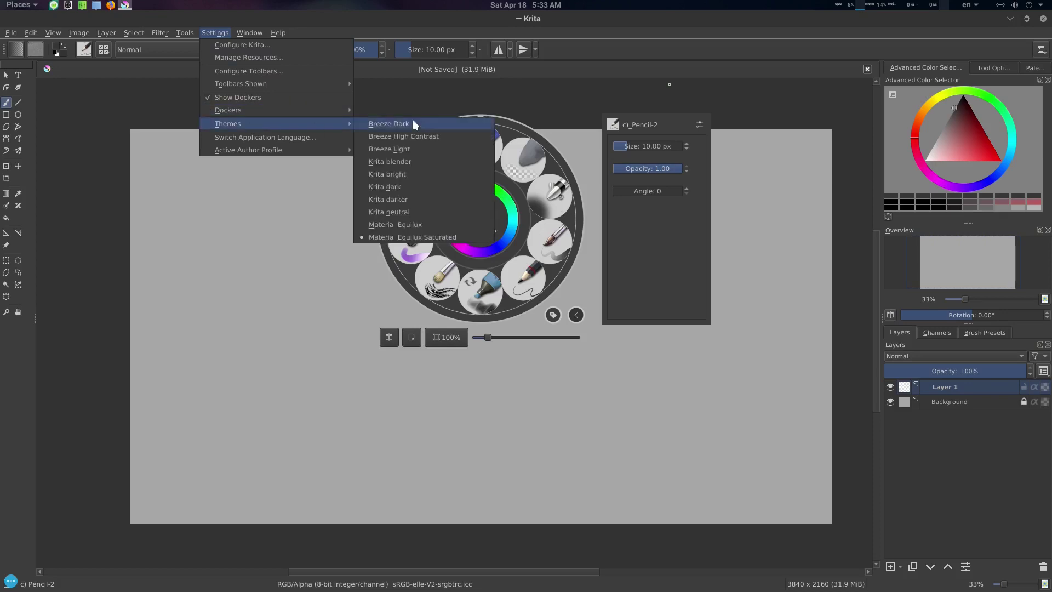
left_click(429, 226)
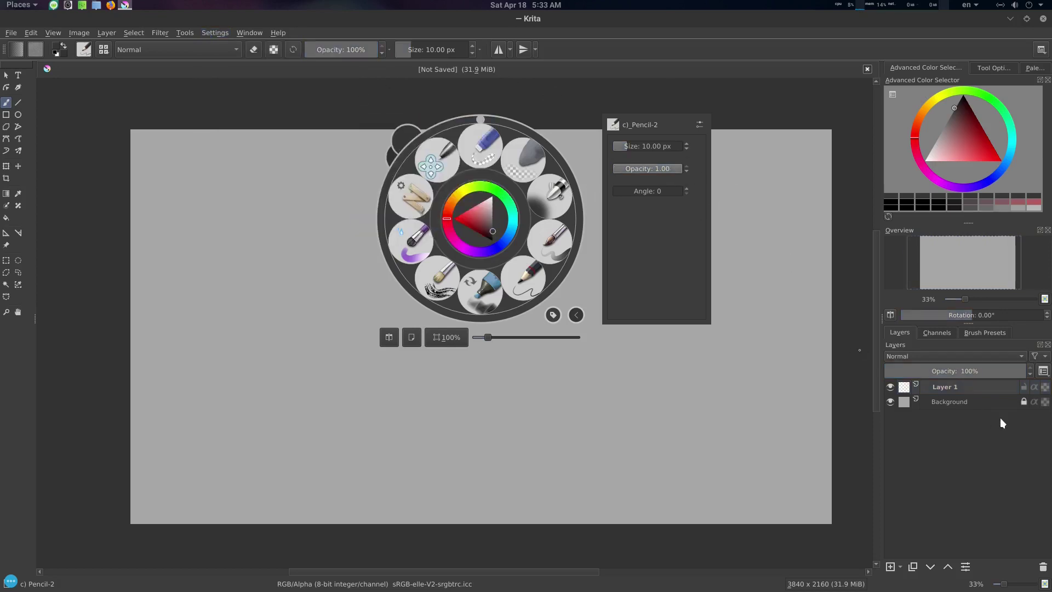
- Sketch a short freehand zigzag stroke near the middle of the canvas, and close Krita without saving the document
left_click(819, 237)
left_click_drag(430, 274, 512, 347)
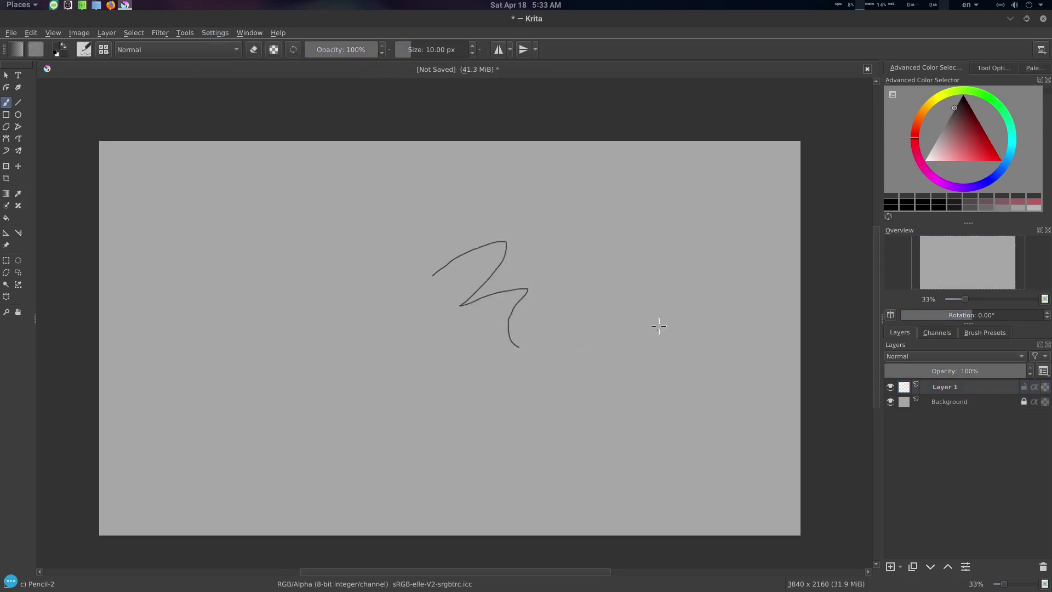
scroll(644, 276, "down", 3)
left_click(1042, 20)
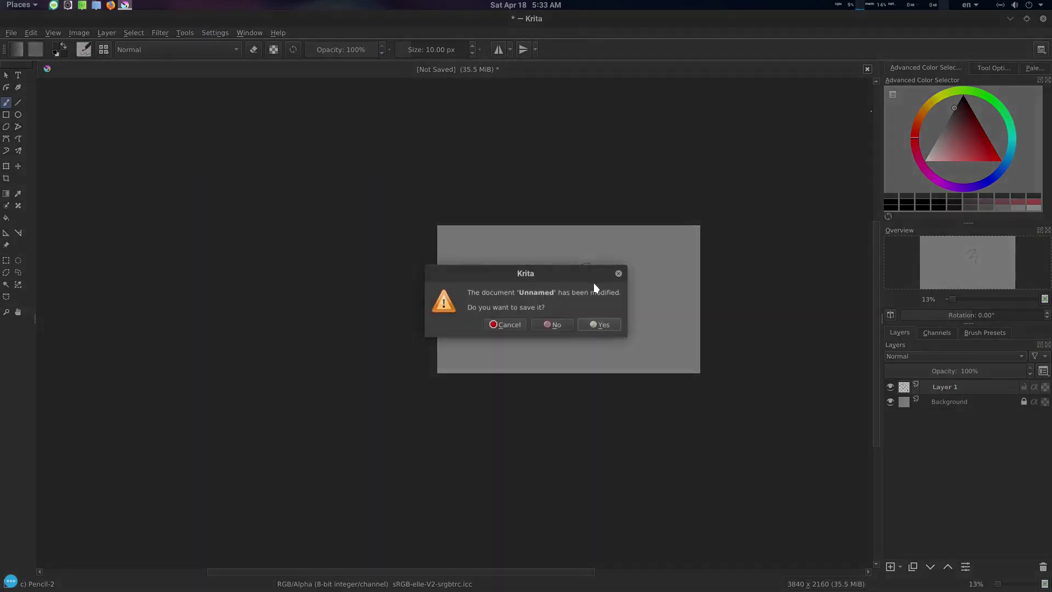
left_click(560, 319)
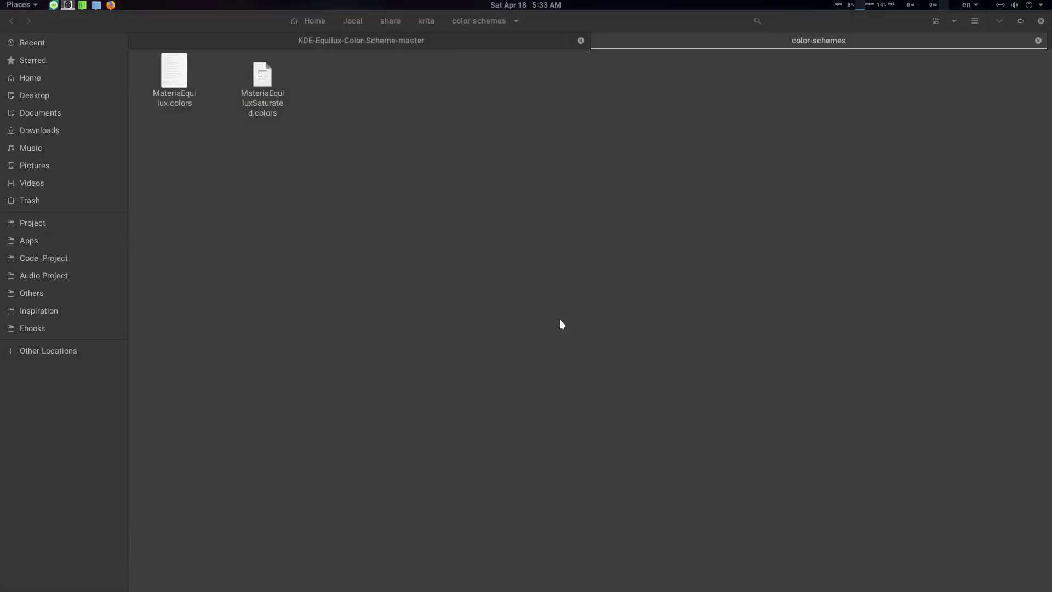
- Search the installed applications for "kde" and launch Kdenlive
key("super")
type("kde")
key("Right")
key("Right")
key("Right")
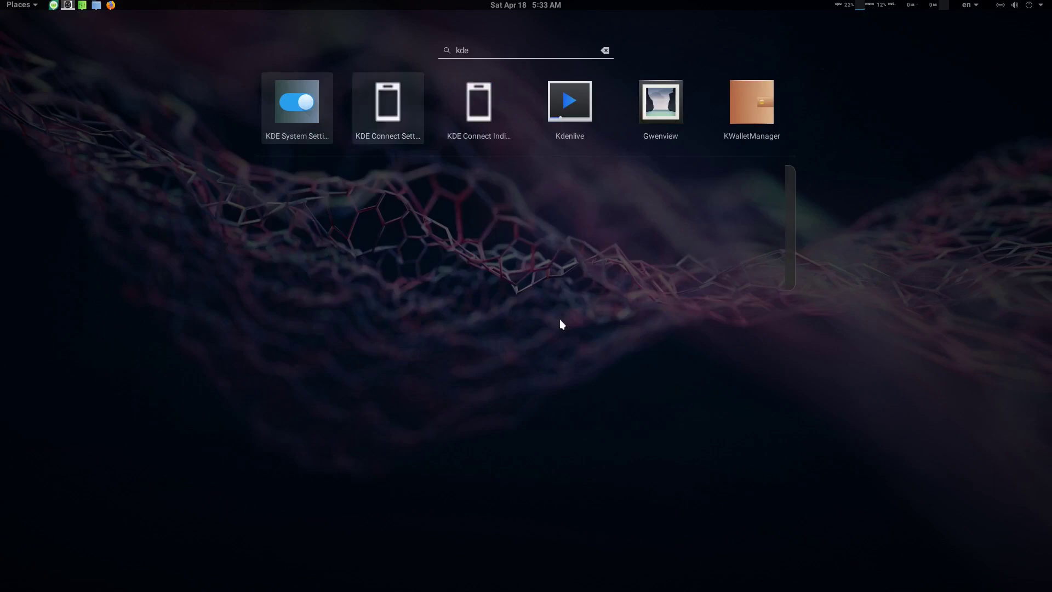
key("Return")
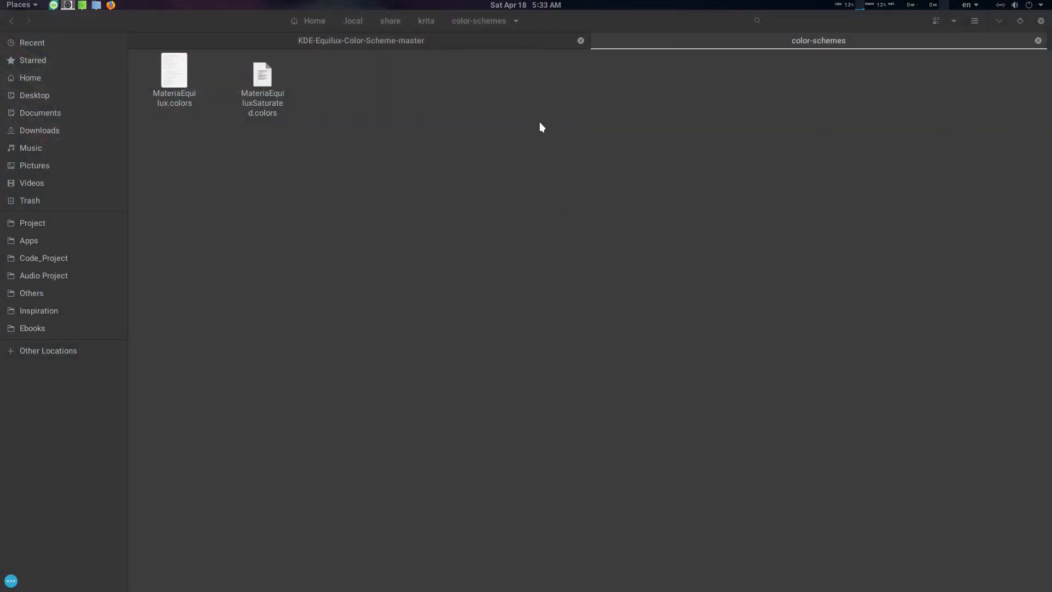
left_click(416, 43)
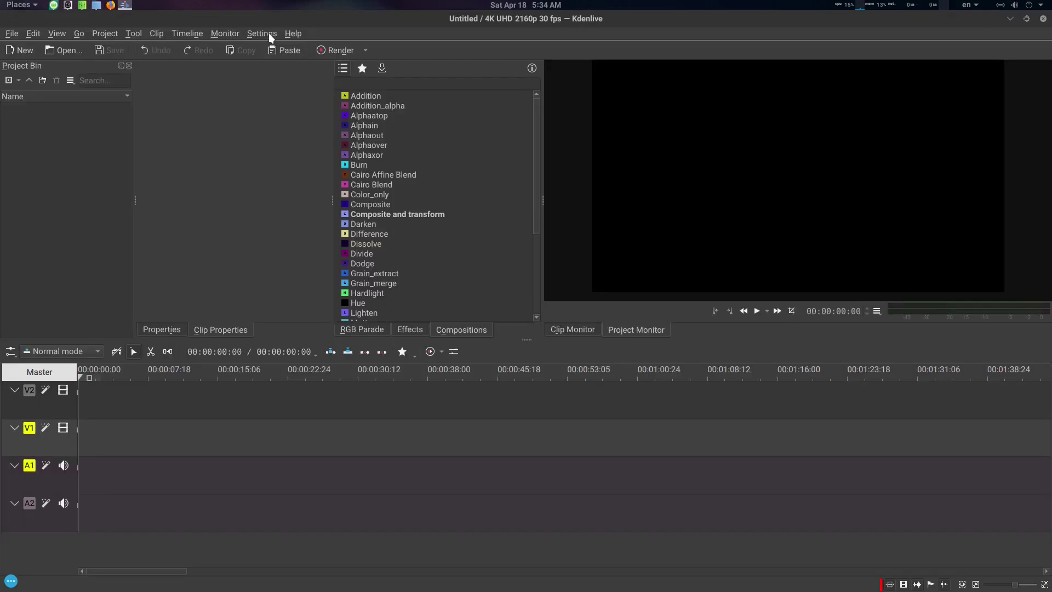
- Apply the Materia Equilux Saturated color theme in Kdenlive
left_click(270, 35)
mouse_move(309, 77)
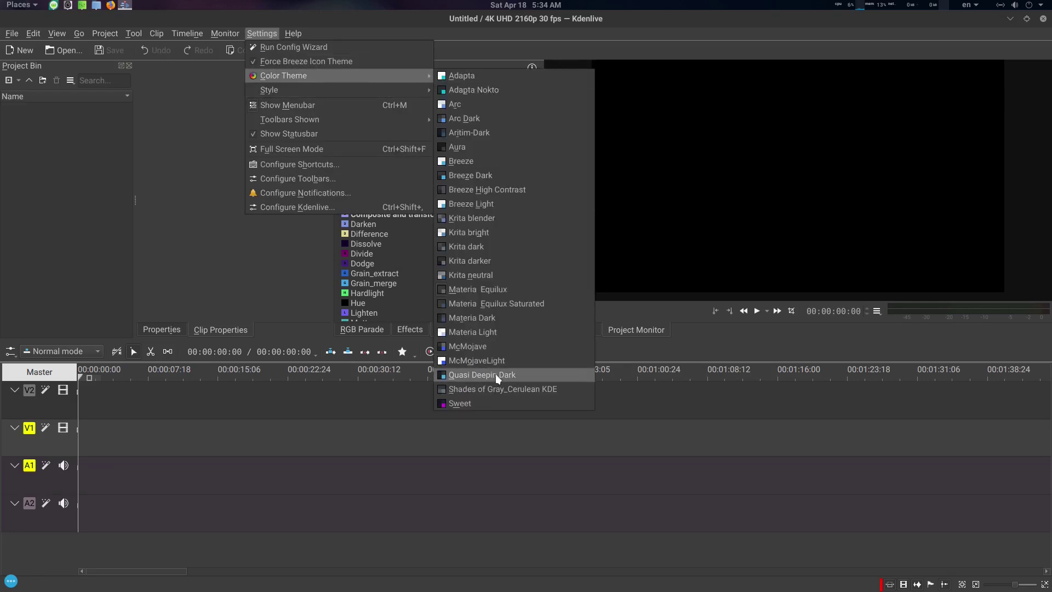
left_click(520, 304)
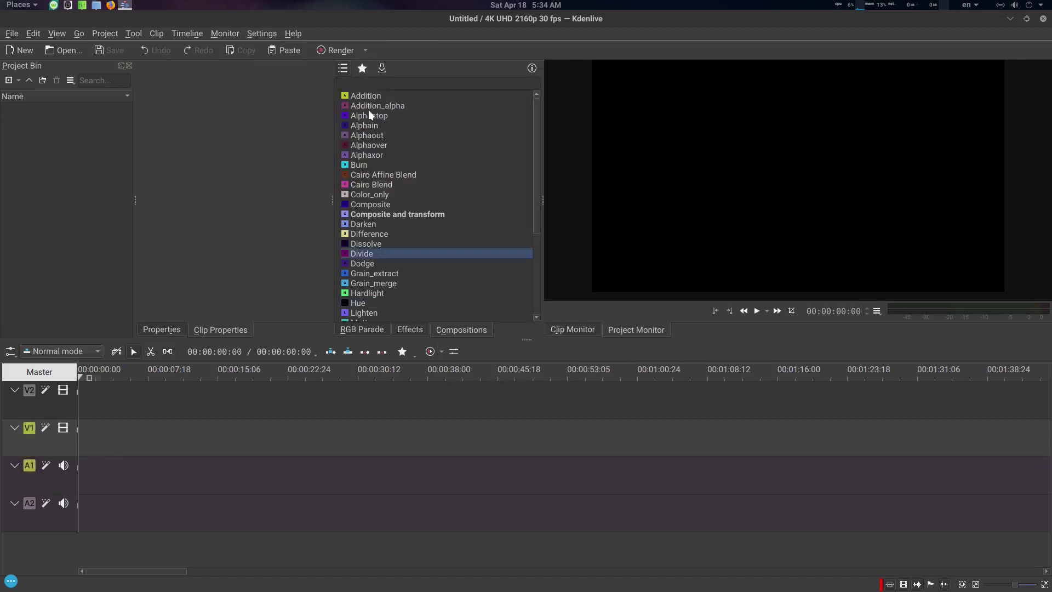
- Change Kdenlive's color theme to Materia Equilux and close the application
left_click(293, 33)
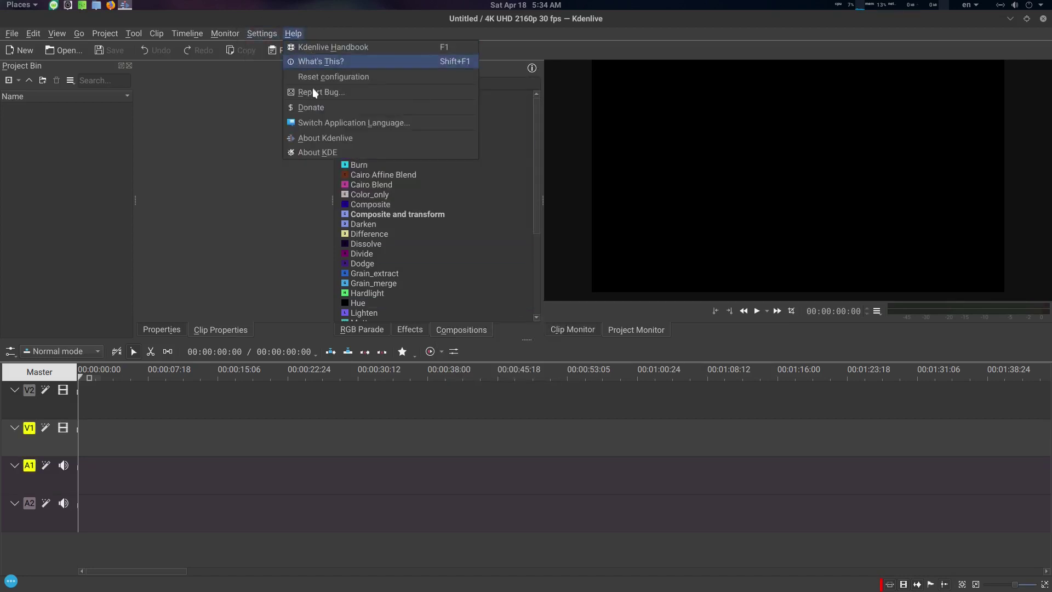
left_click(262, 34)
left_click(262, 33)
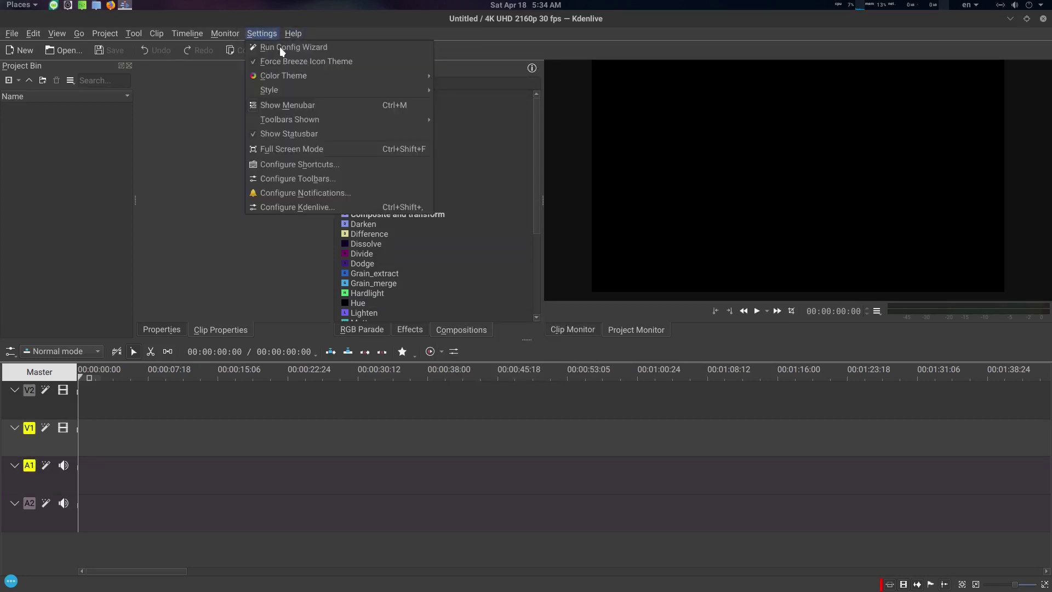
mouse_move(288, 75)
left_click(508, 290)
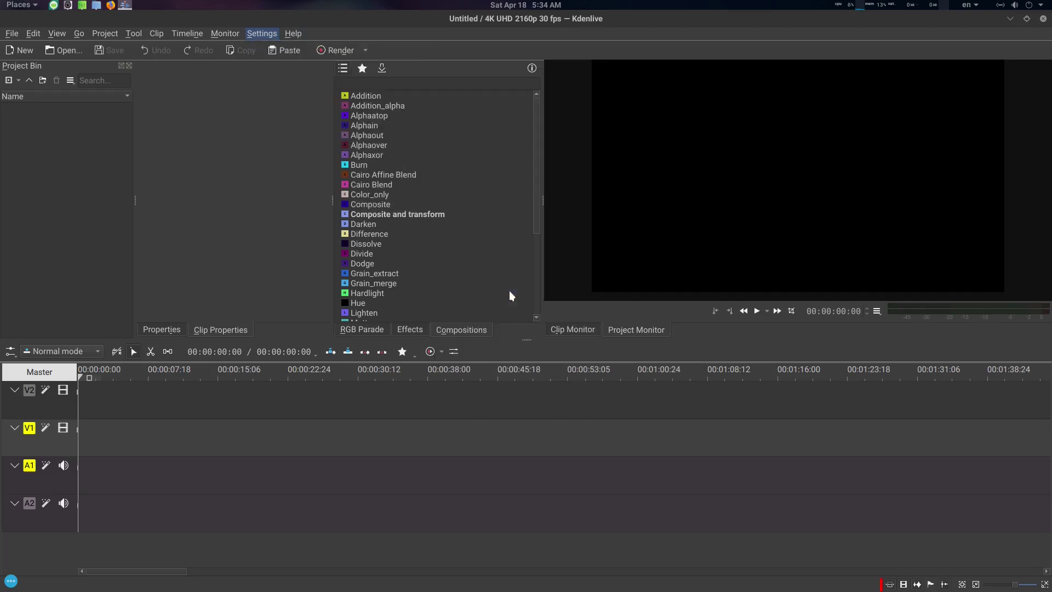
left_click(274, 34)
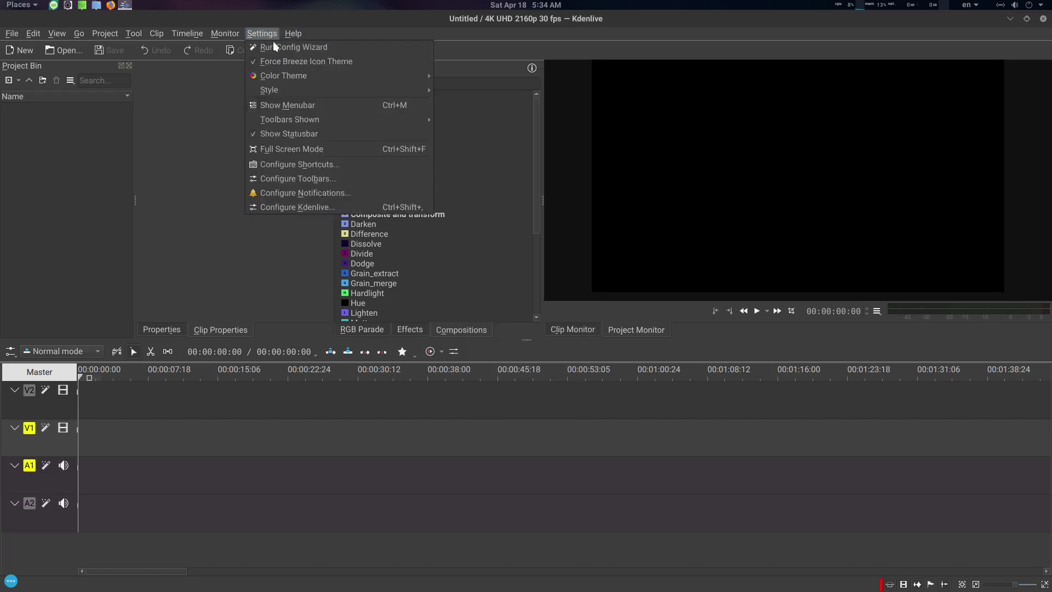
left_click(175, 128)
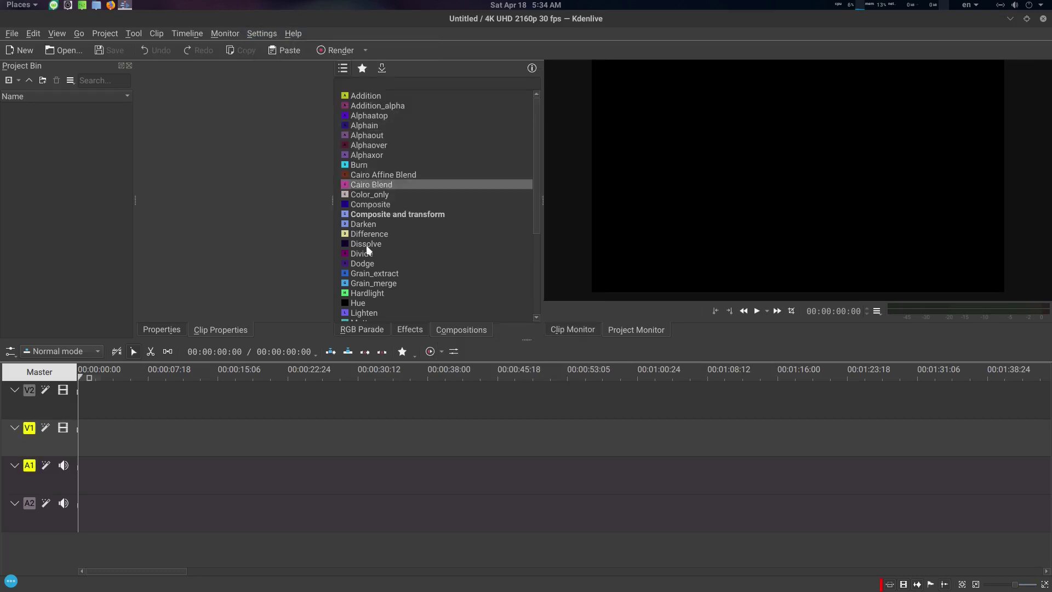
left_click(1043, 19)
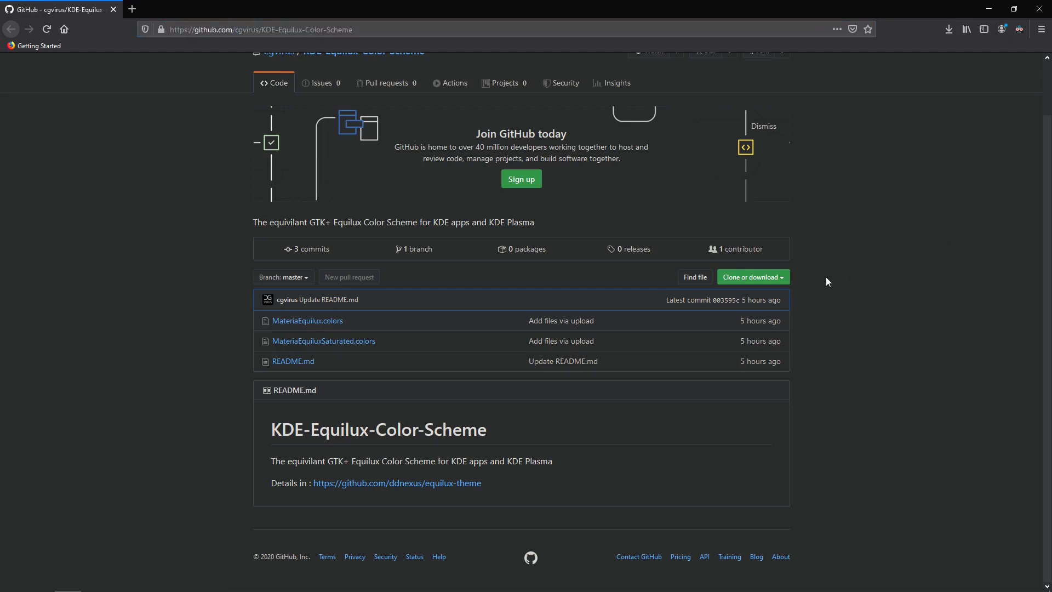
- Show the Clone or download options of the KDE-Equilux-Color-Scheme repository on GitHub, and minimize the browser
left_click(769, 283)
left_click(763, 338)
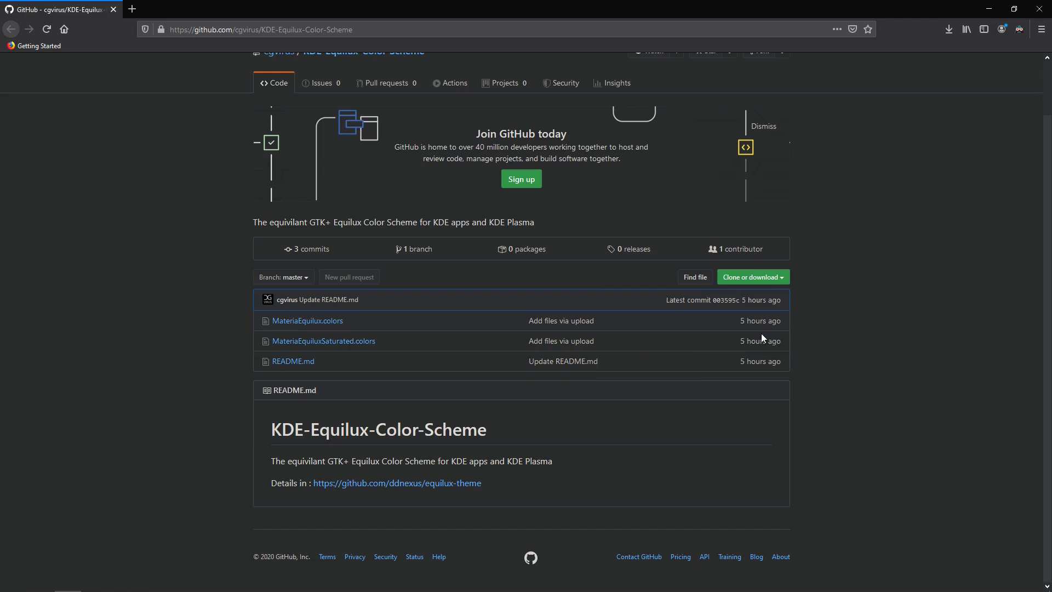
left_click(754, 278)
left_click(763, 369)
left_click(991, 9)
- Permanently delete the desktop's KDE-Equilux-Color-Scheme-master folder and extract it again from its ZIP archive onto the desktop
left_click(173, 123)
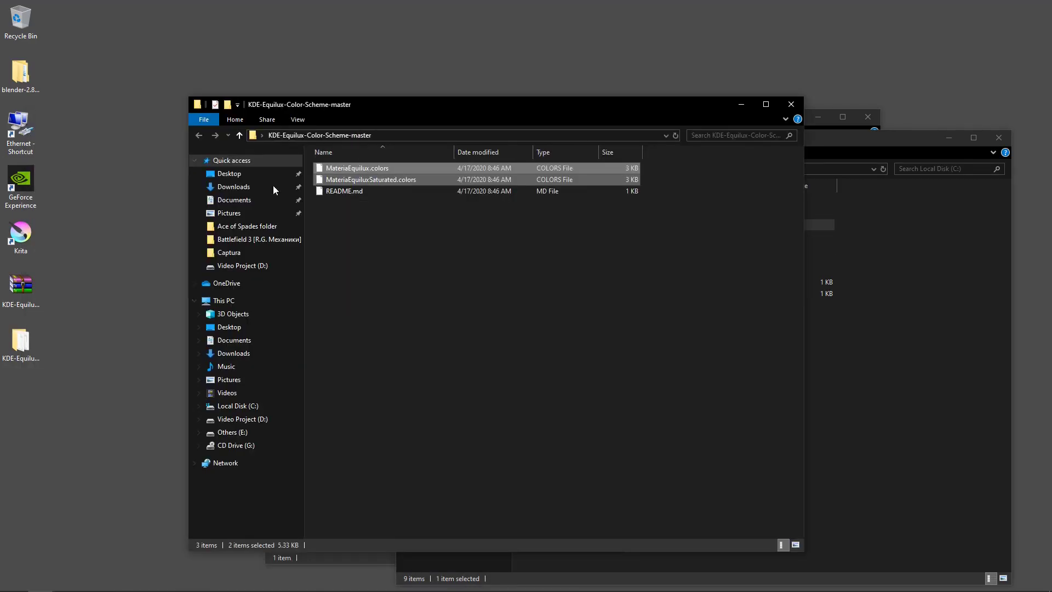
left_click_drag(64, 318, 22, 391)
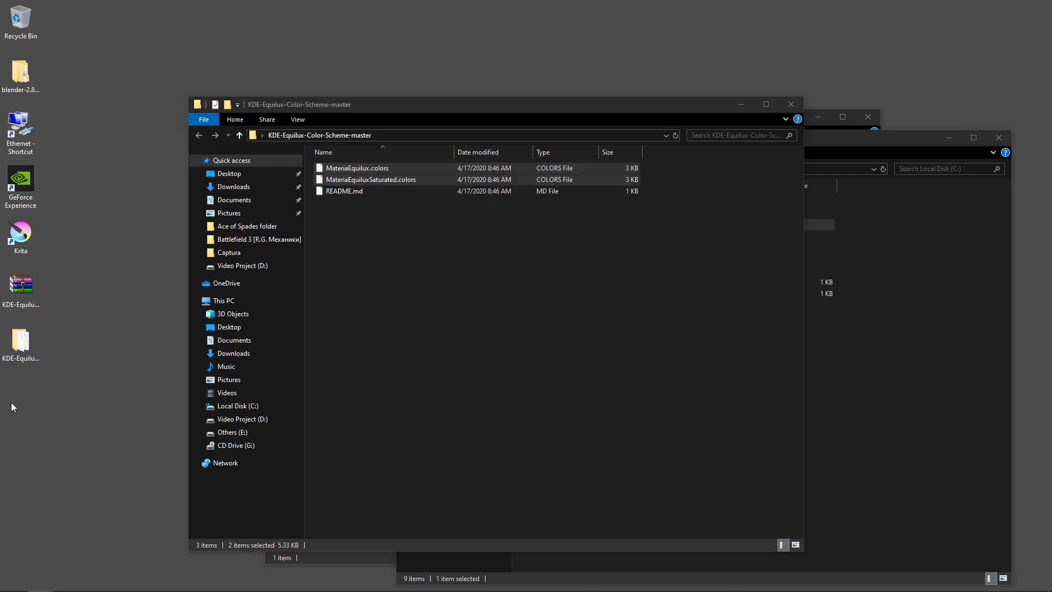
key("shift+Delete")
key("Return")
right_click(28, 296)
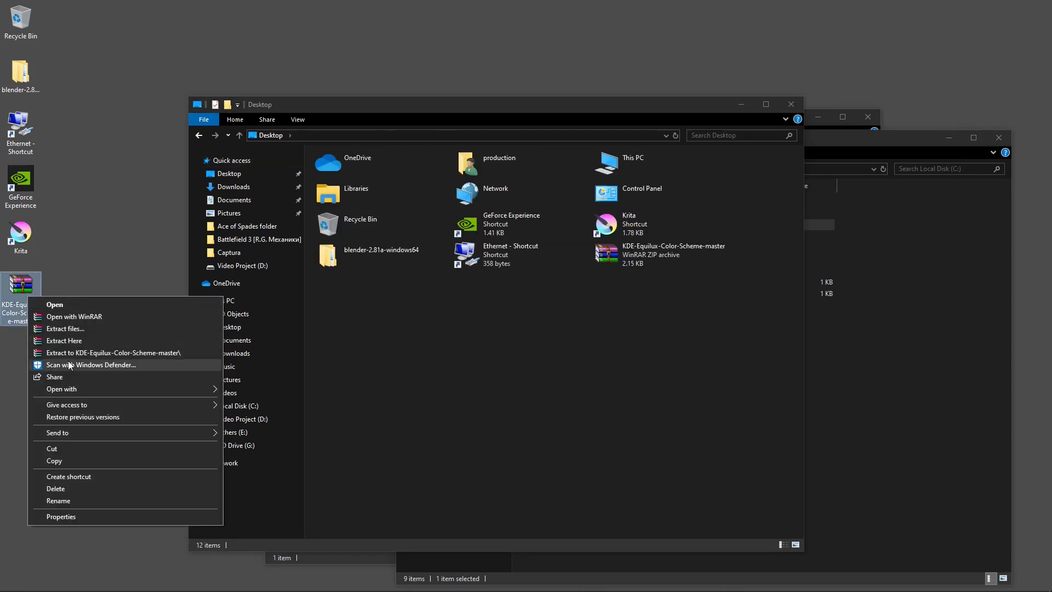
left_click(79, 341)
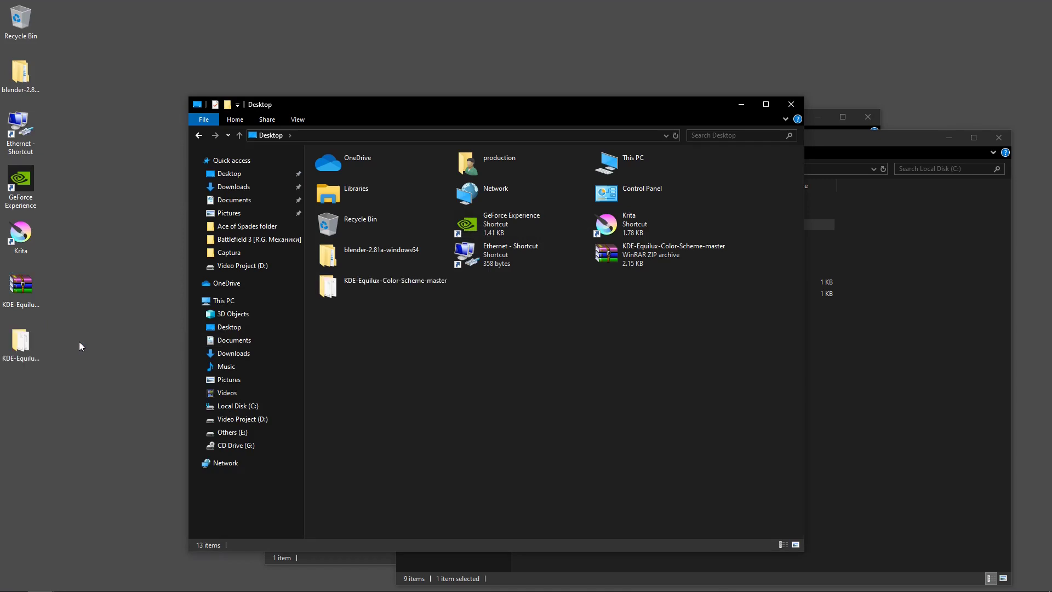
- Open the extracted KDE-Equilux-Color-Scheme-master folder and select MateriaEquilux.colors and MateriaEquiluxSaturated.colors for copying
left_click(799, 99)
double_click(21, 342)
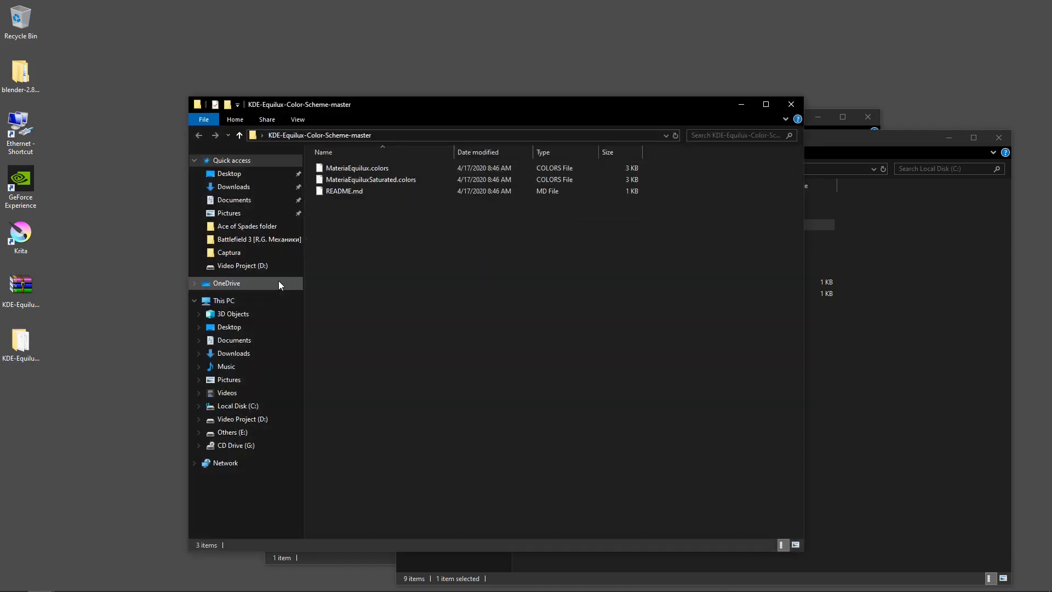
left_click(373, 180)
left_click(370, 170, "ctrl")
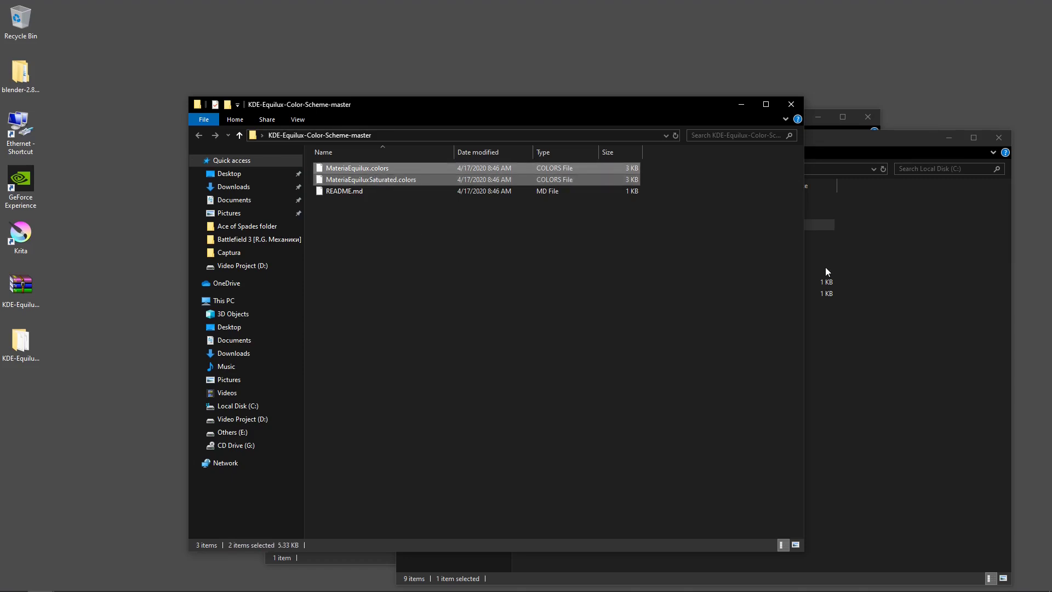
- Bring the Local Disk (C:) folder window to the front and maximize it
left_click(896, 268)
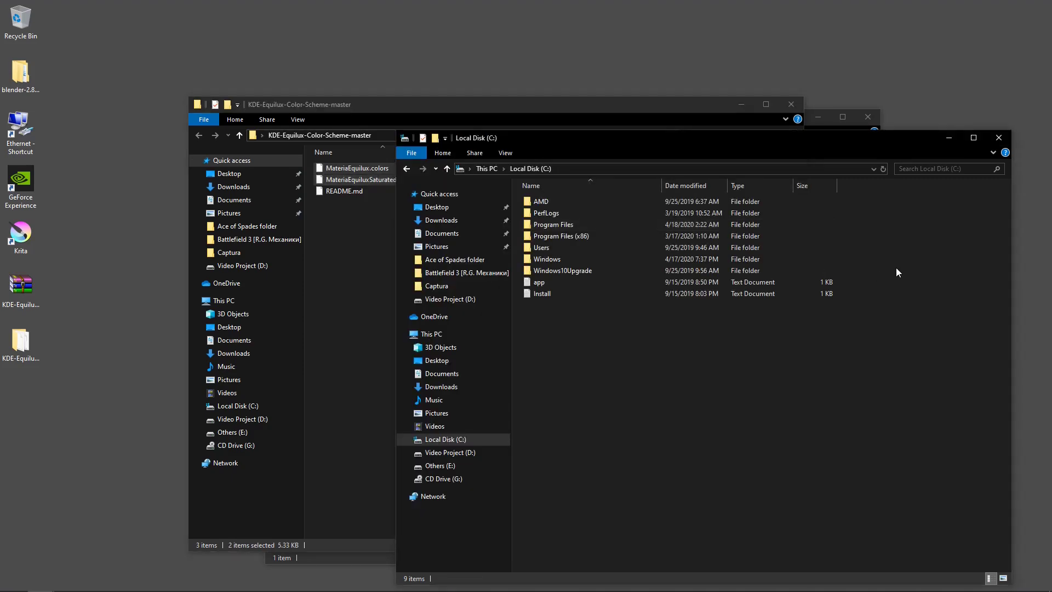
left_click(735, 104)
left_click(722, 139)
left_click_drag(722, 139, 606, 11)
double_click(547, 9)
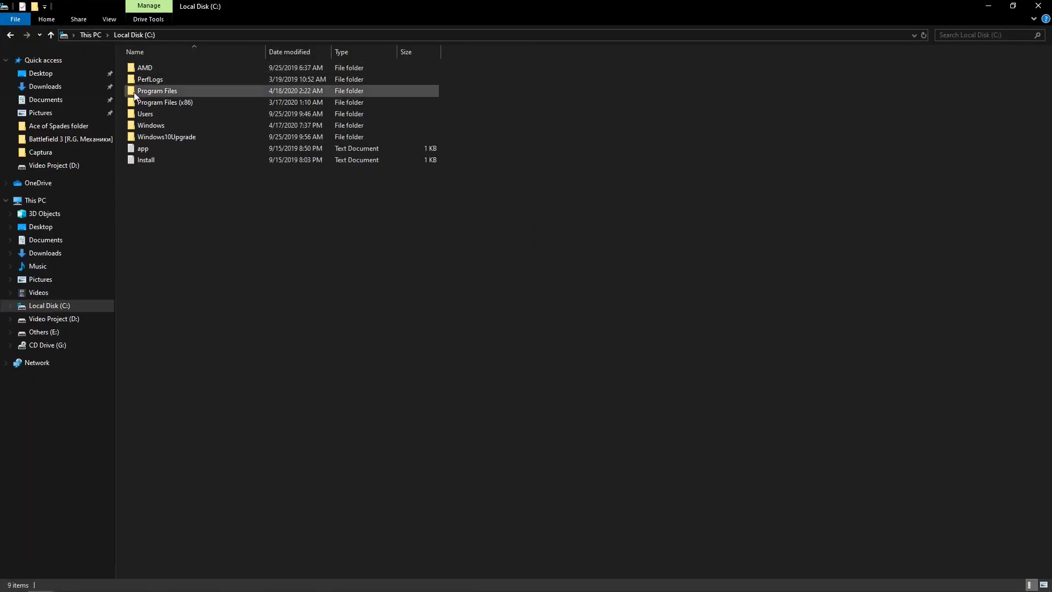
- Paste the two copied color files into Program Files\Krita (x64)\share\color-schemes, granting permission for the copy
double_click(175, 92)
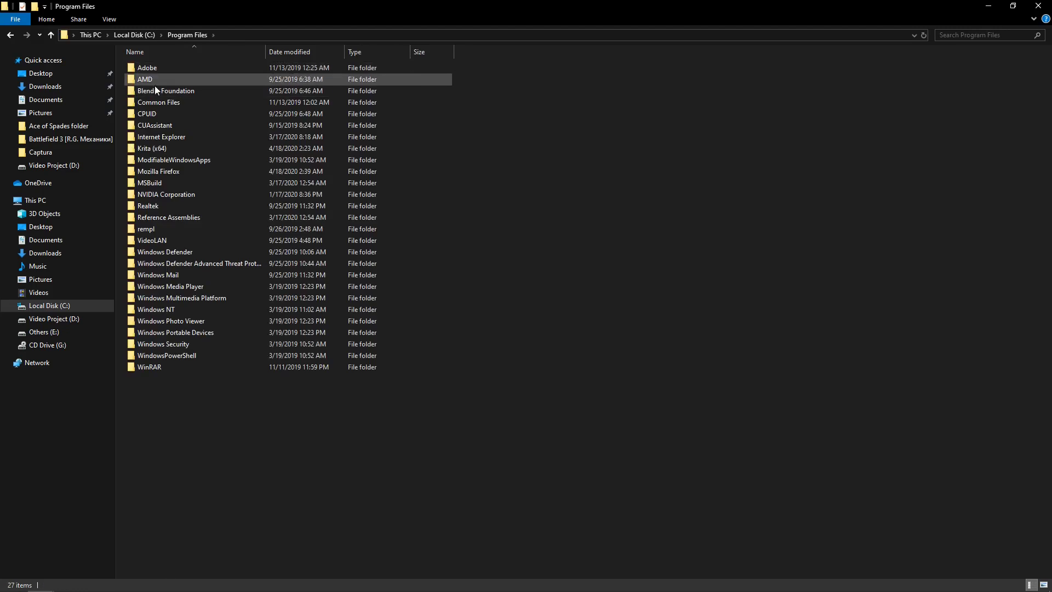
double_click(159, 148)
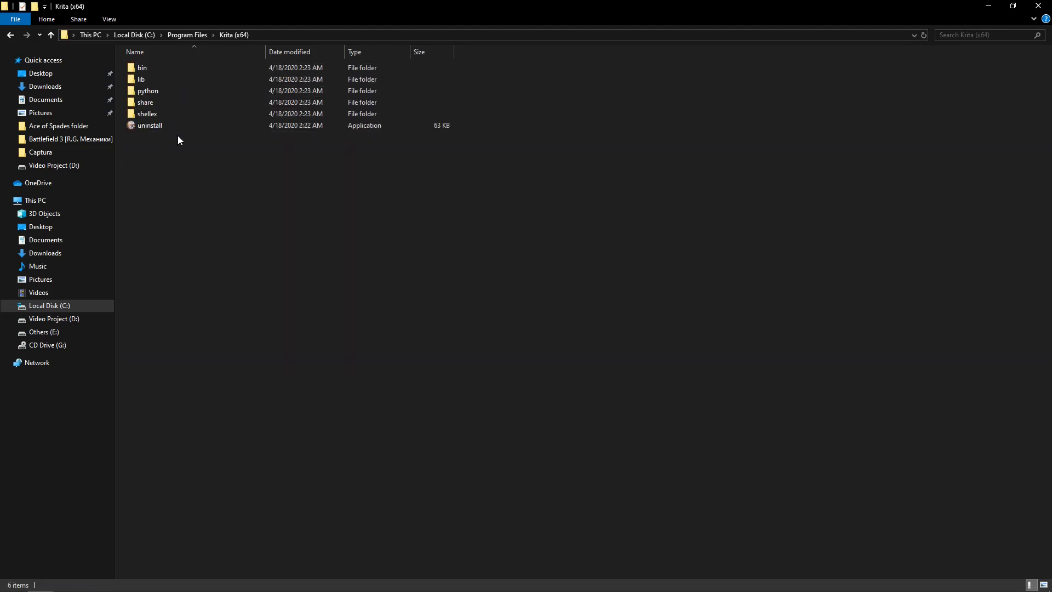
double_click(157, 102)
double_click(170, 81)
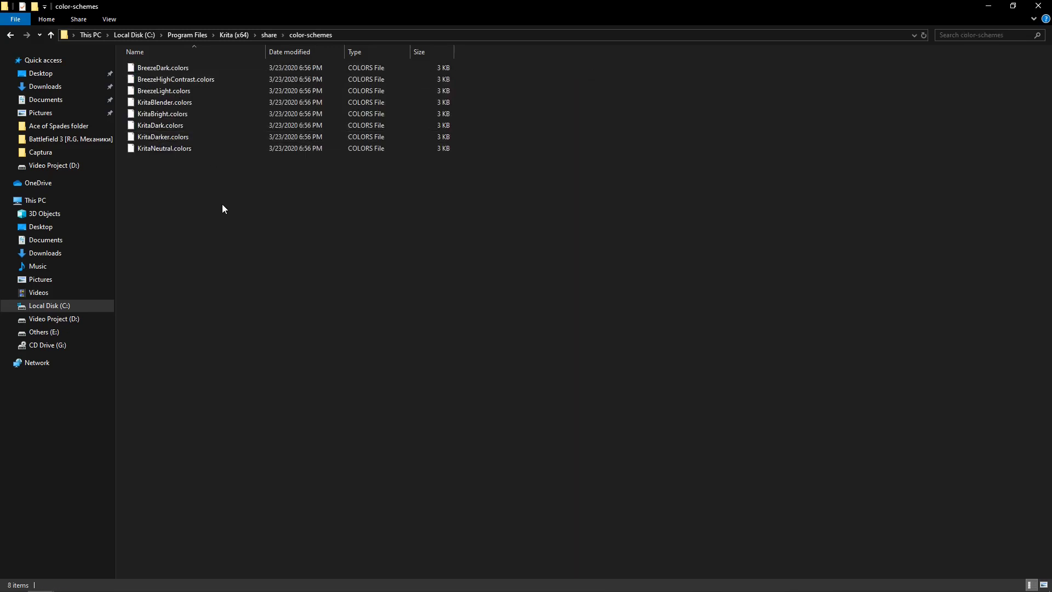
key("ctrl+v")
left_click(488, 247)
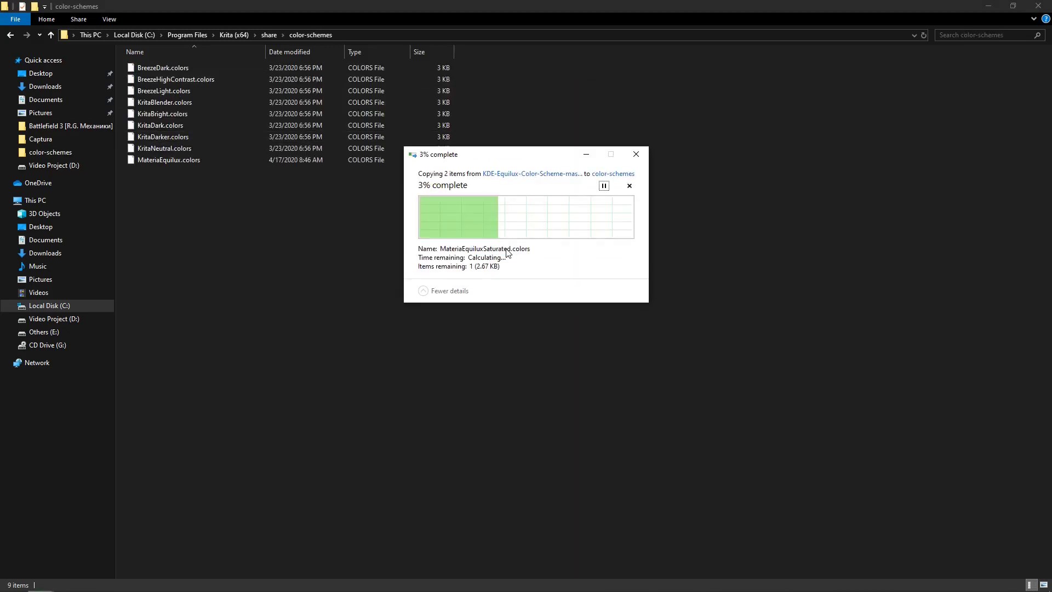
- Grant administrator permission for the remaining copied file and move the un-maximized Krita color-schemes window clear of the kdenlive folder window
left_click(496, 250)
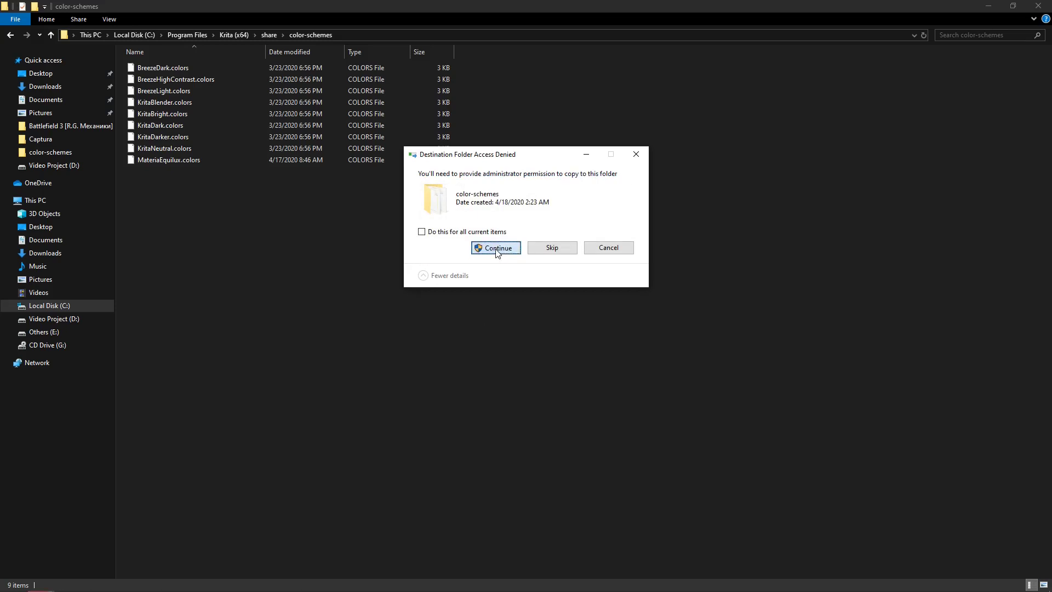
left_click(395, 309)
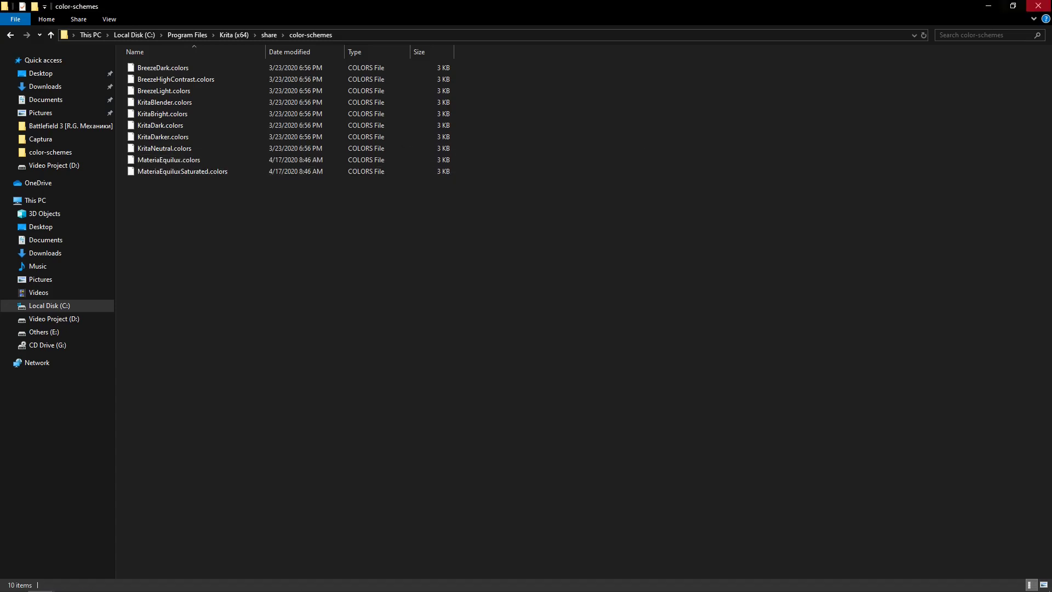
left_click_drag(955, 10, 781, 255)
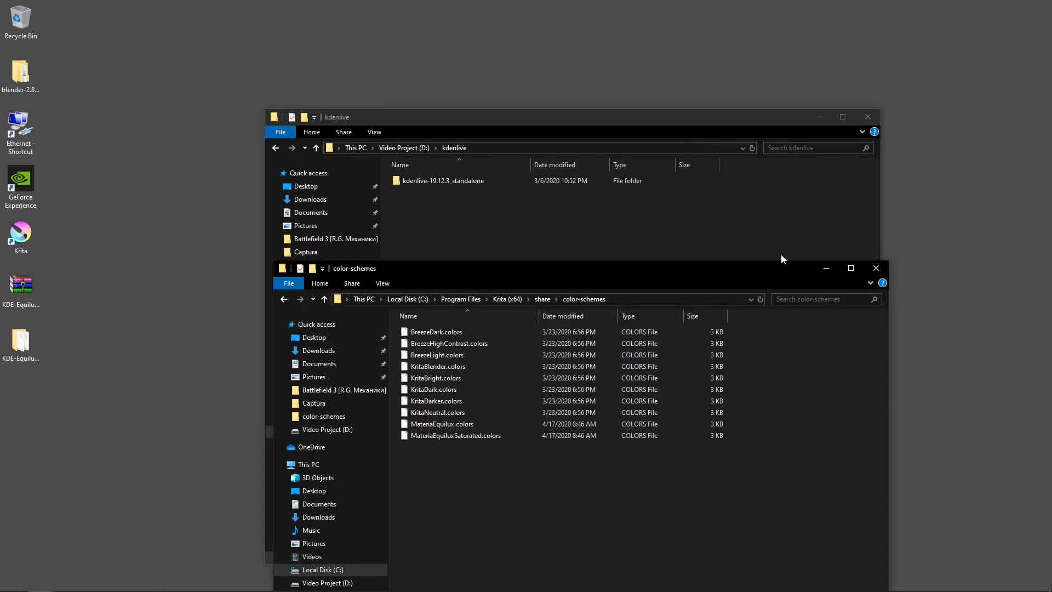
- In the kdenlive folder on drive D, open kdenlive-19.12.3_standalone\bin\data\color-schemes
left_click(557, 114)
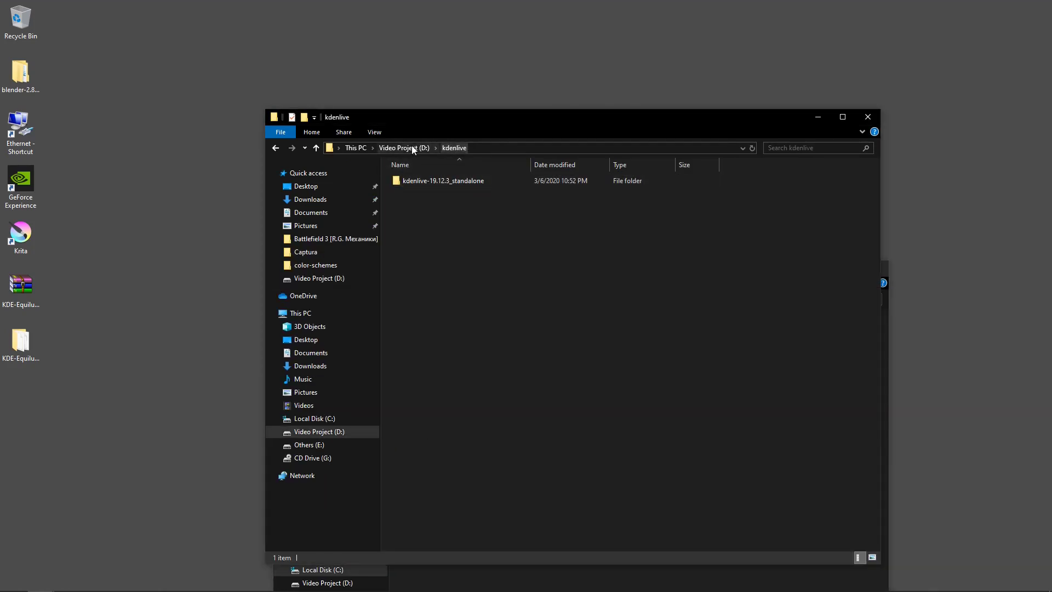
double_click(436, 182)
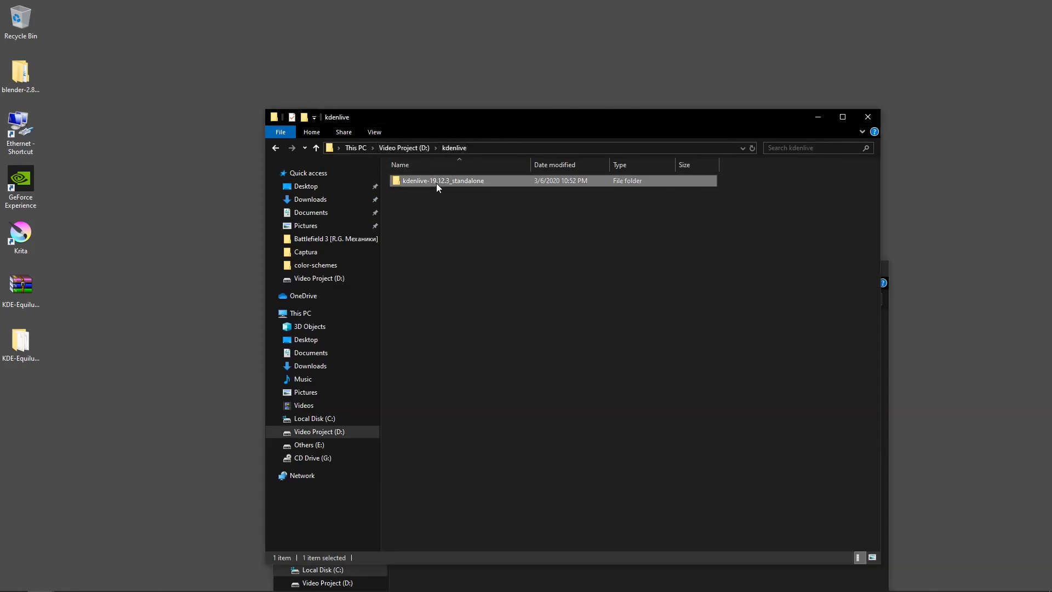
double_click(415, 183)
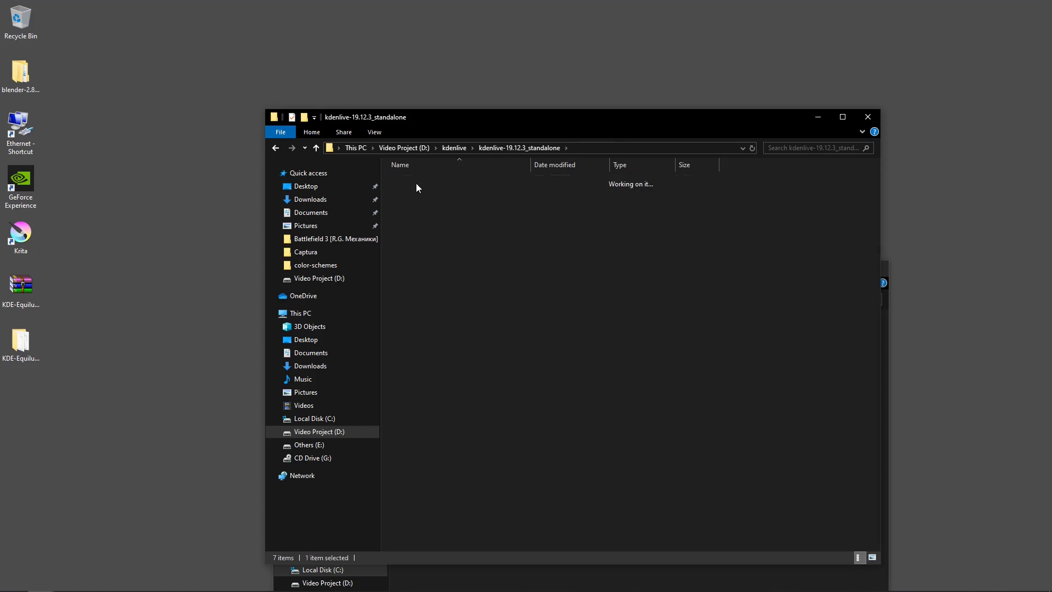
scroll(458, 270, "down", 2)
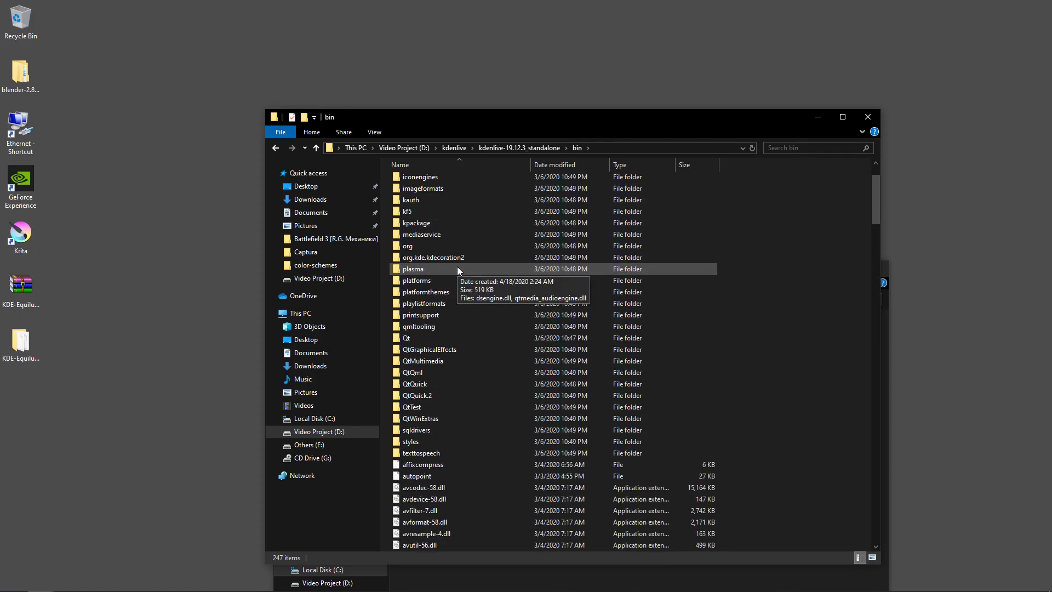
key("alt+Left")
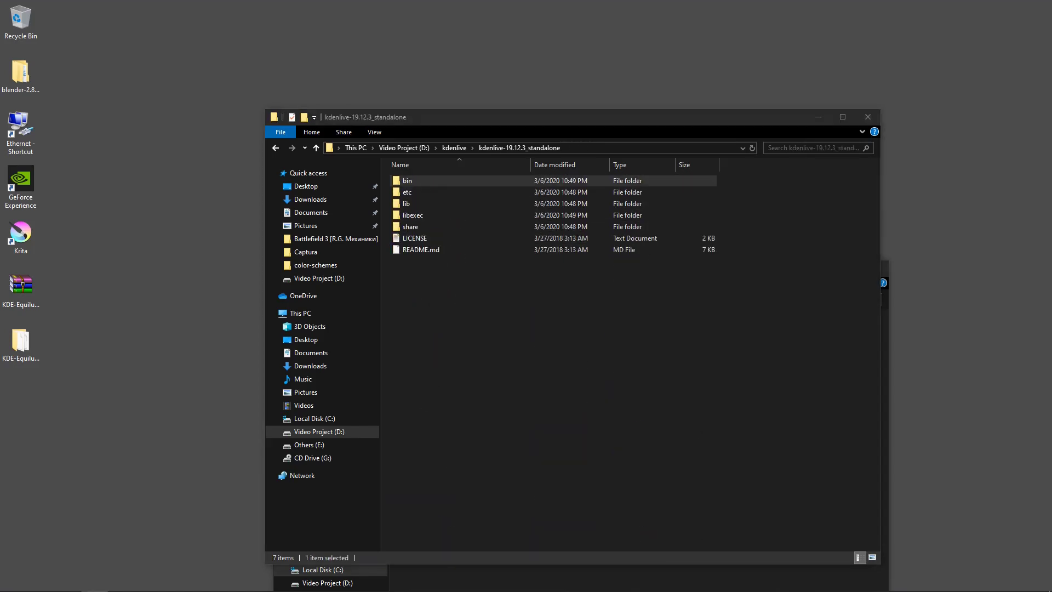
double_click(411, 182)
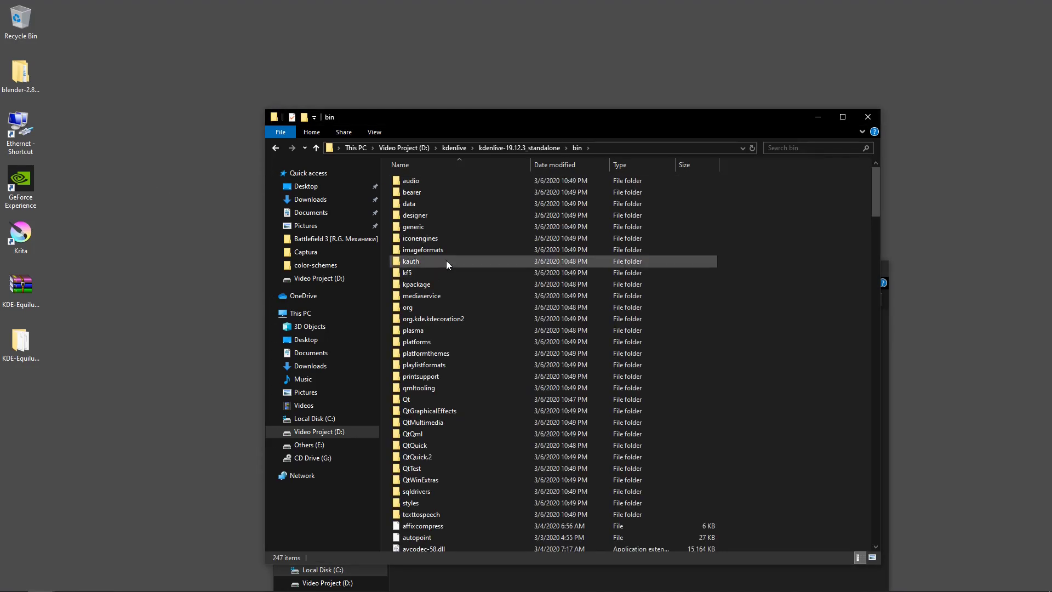
double_click(434, 205)
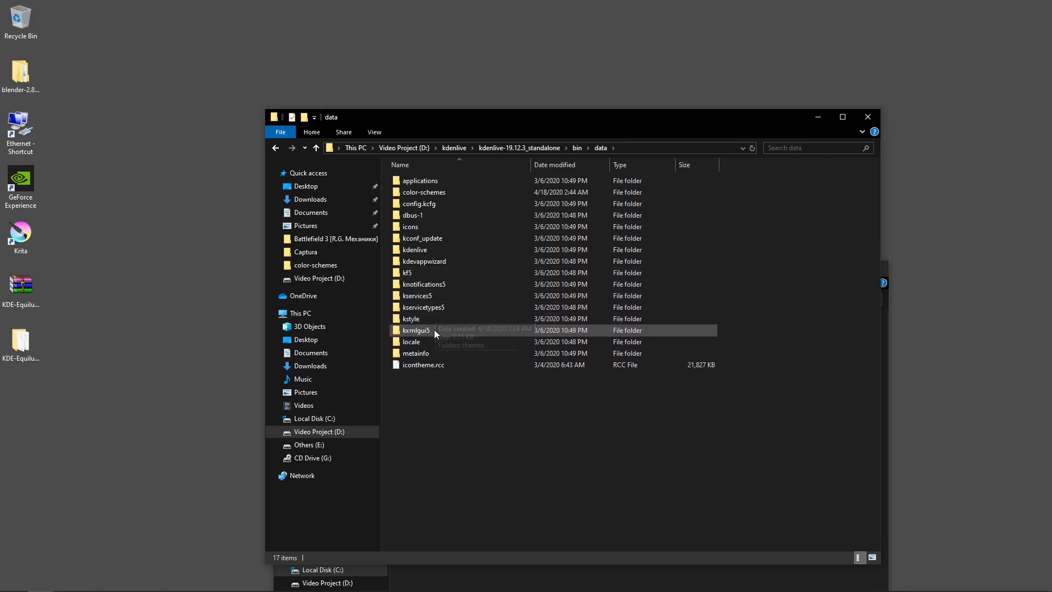
double_click(441, 189)
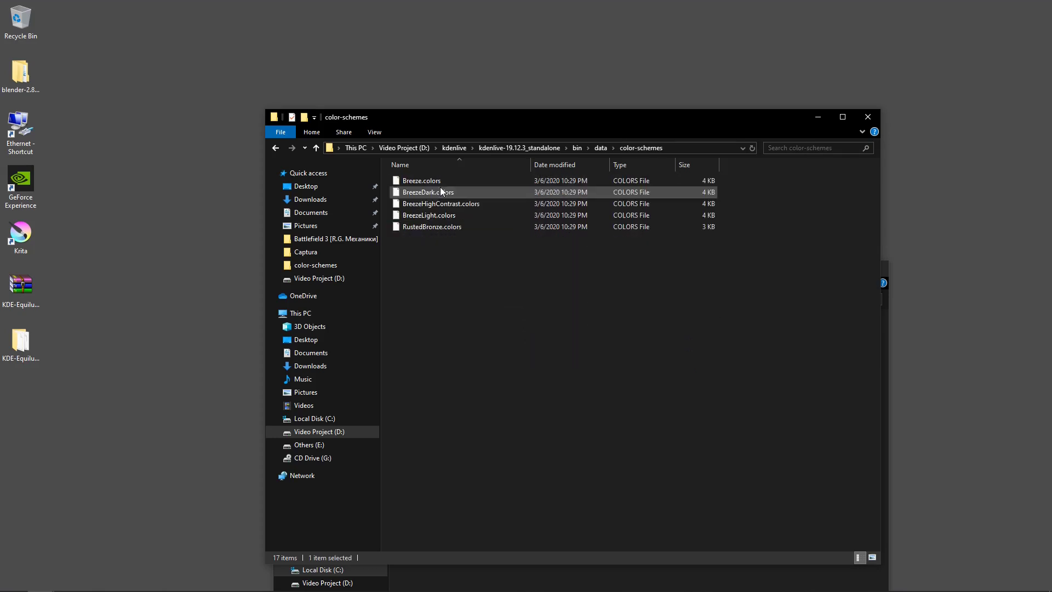
- Paste the two copied Materia Equilux color files into Kdenlive's color-schemes folder and minimize both folder windows
key("ctrl+v")
left_click(481, 297)
mouse_move(614, 117)
left_mouse_down()
mouse_move(702, 110)
mouse_move(610, 135)
left_mouse_up()
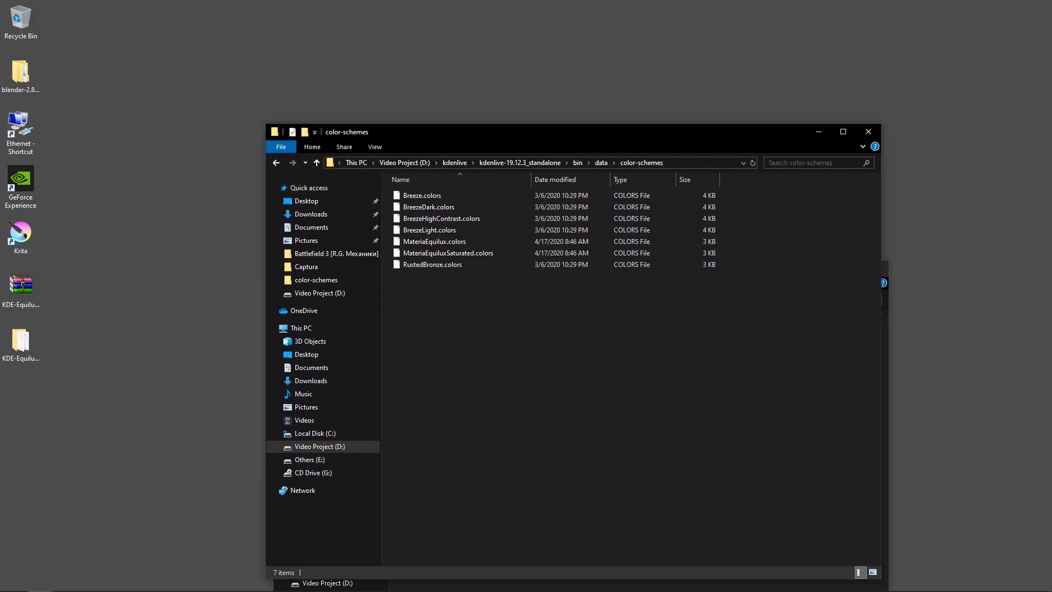
left_click(818, 132)
left_click(828, 267)
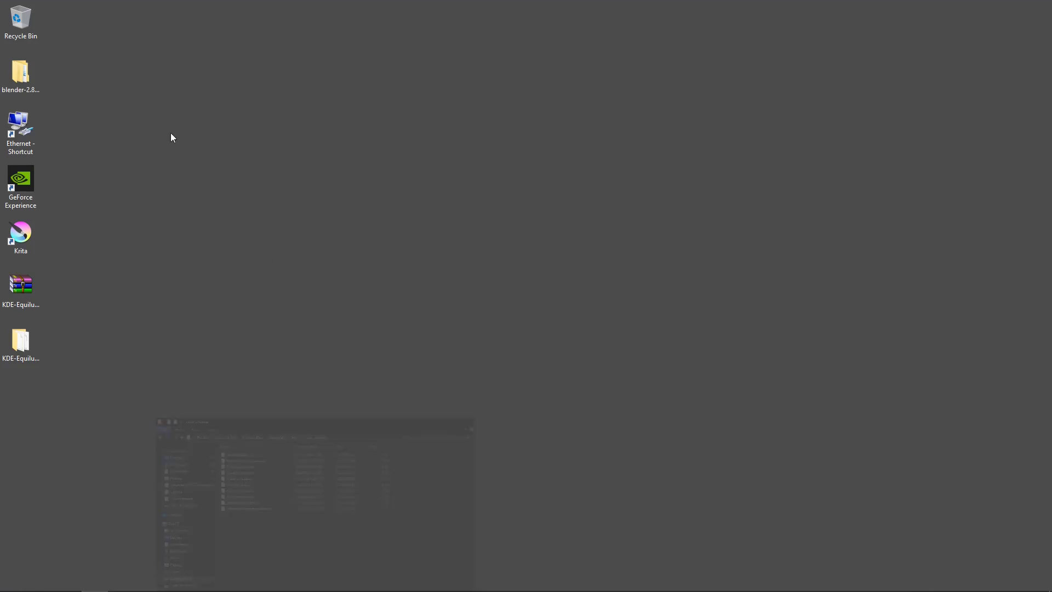
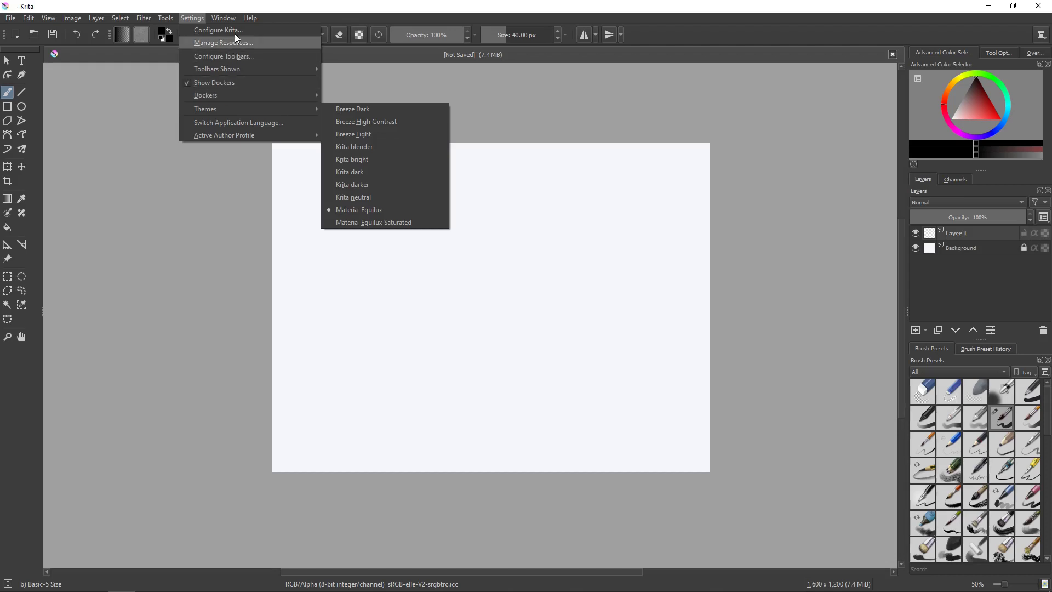
- In Krita, open the pop-up palette over the canvas and expand its brush settings to examine the theme
left_click(502, 68)
right_click(486, 210)
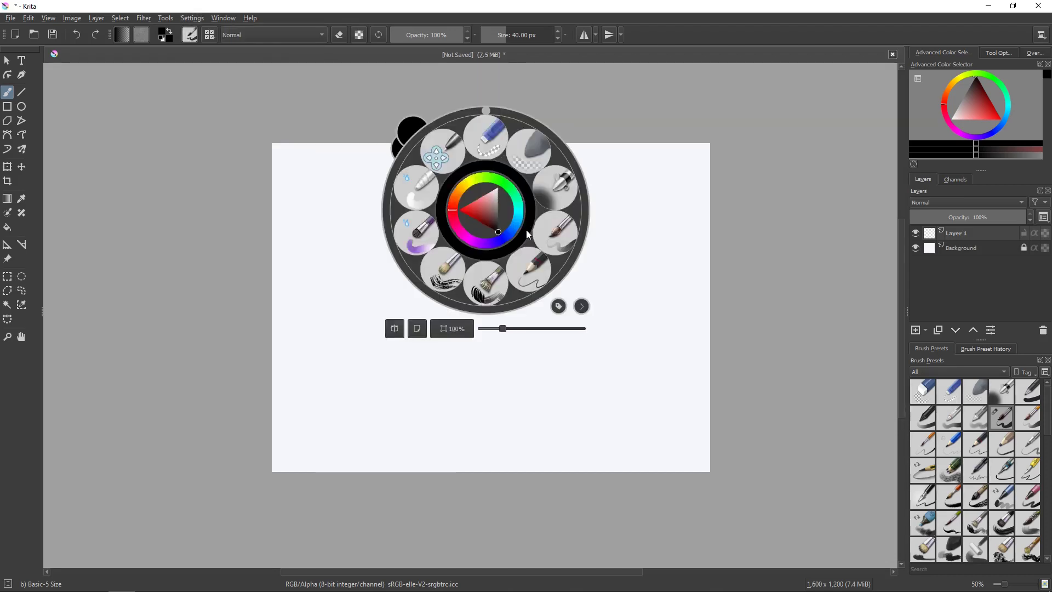
left_click(581, 306)
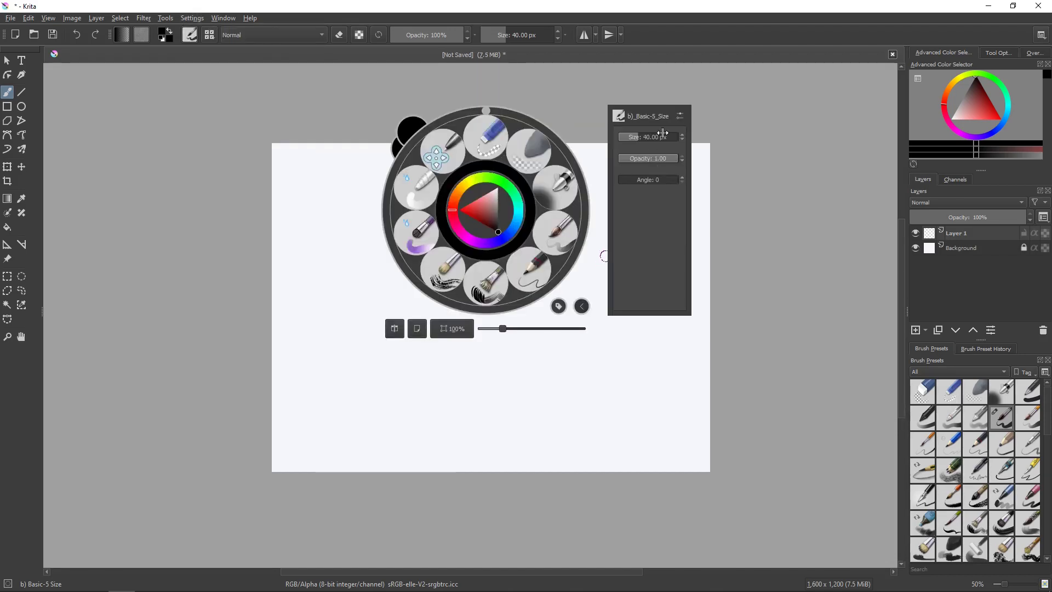
- Switch Krita's theme to Materia Equilux Saturated and dismiss the pop-up palette
left_click(191, 17)
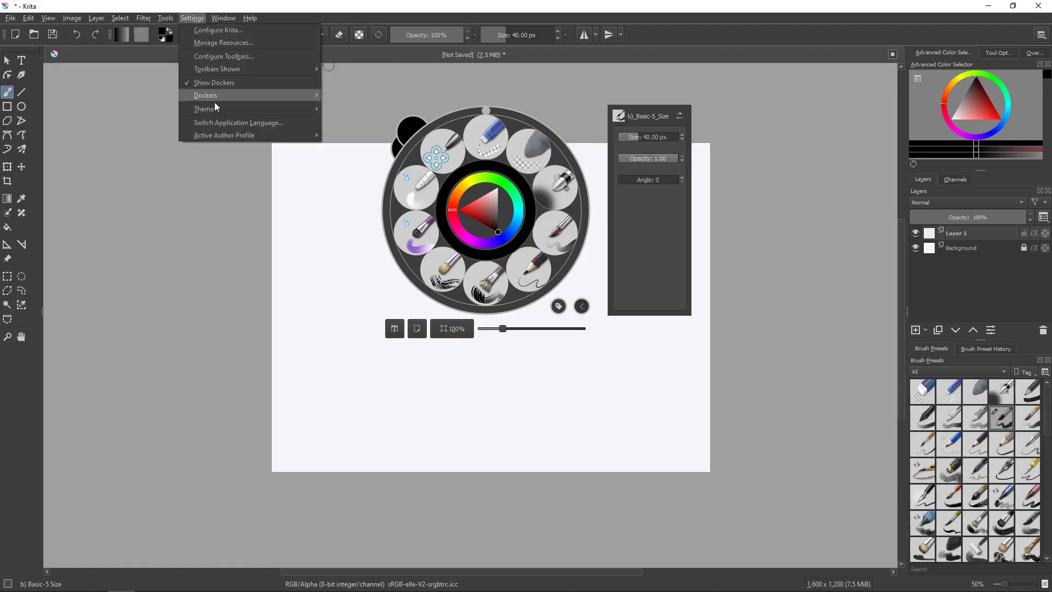
mouse_move(275, 109)
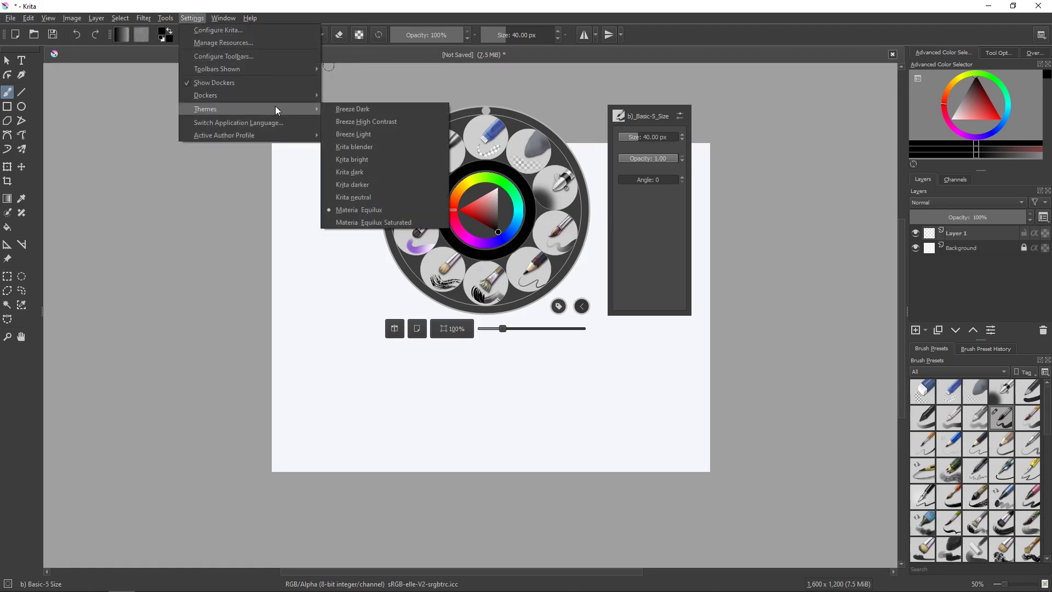
left_click(373, 221)
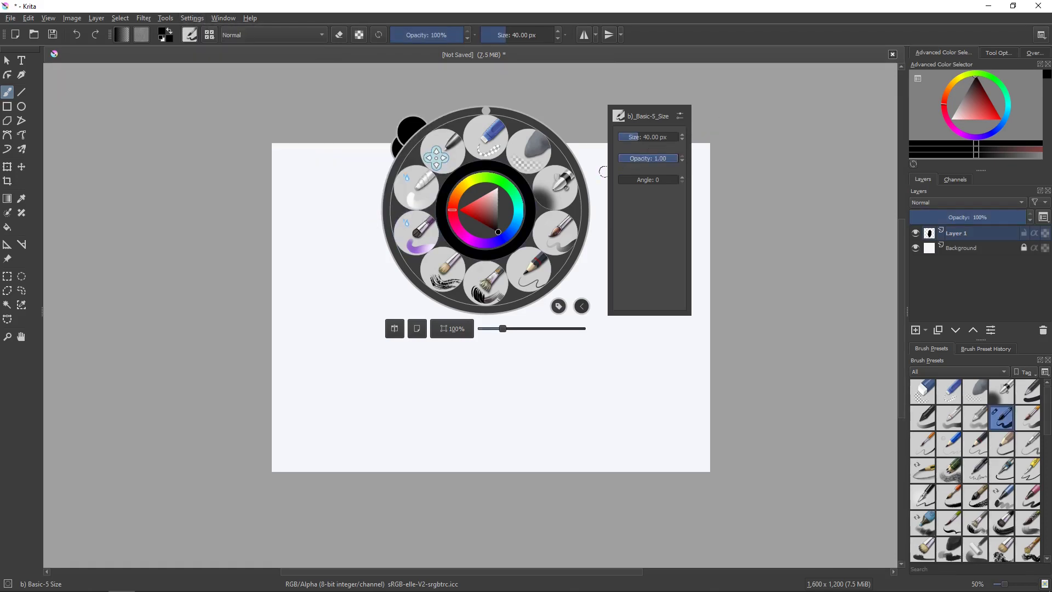
left_click(810, 231)
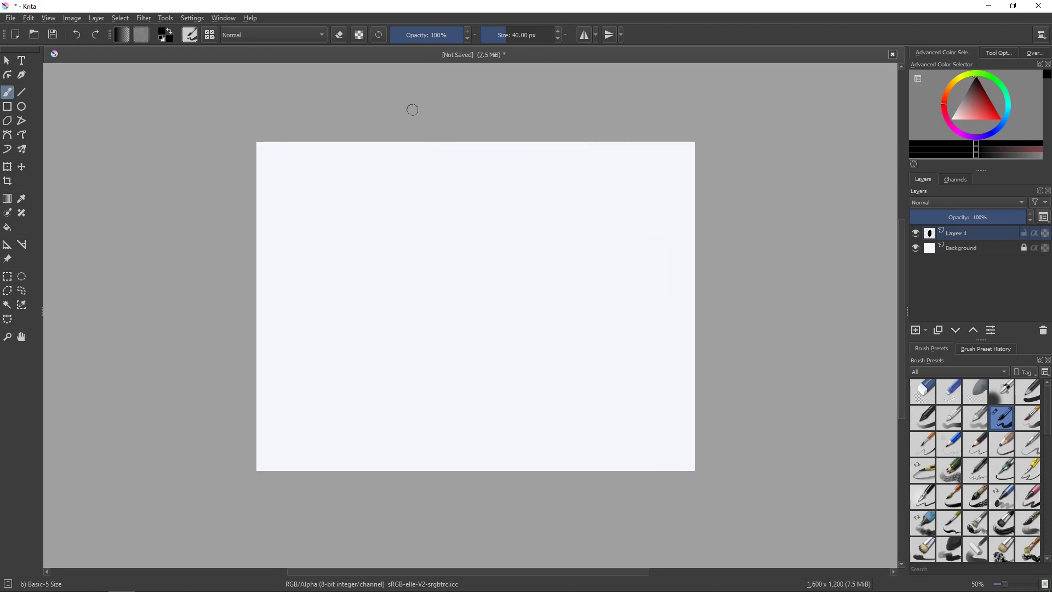
- Set the canvas border color in Krita's display grid settings to #373737, sampled from the interface background, and apply the configuration
left_click(199, 20)
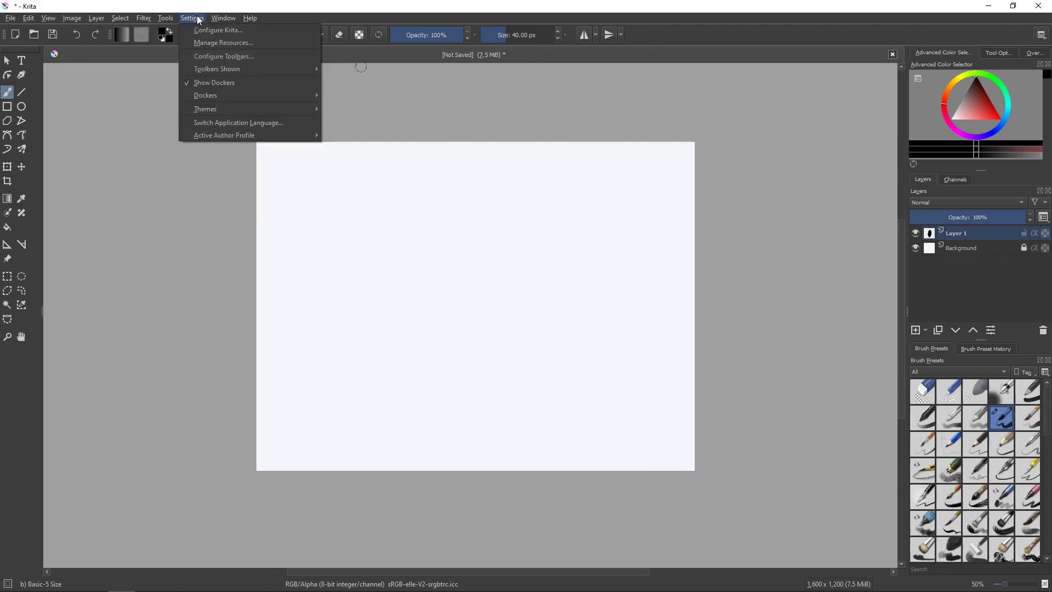
left_click(228, 28)
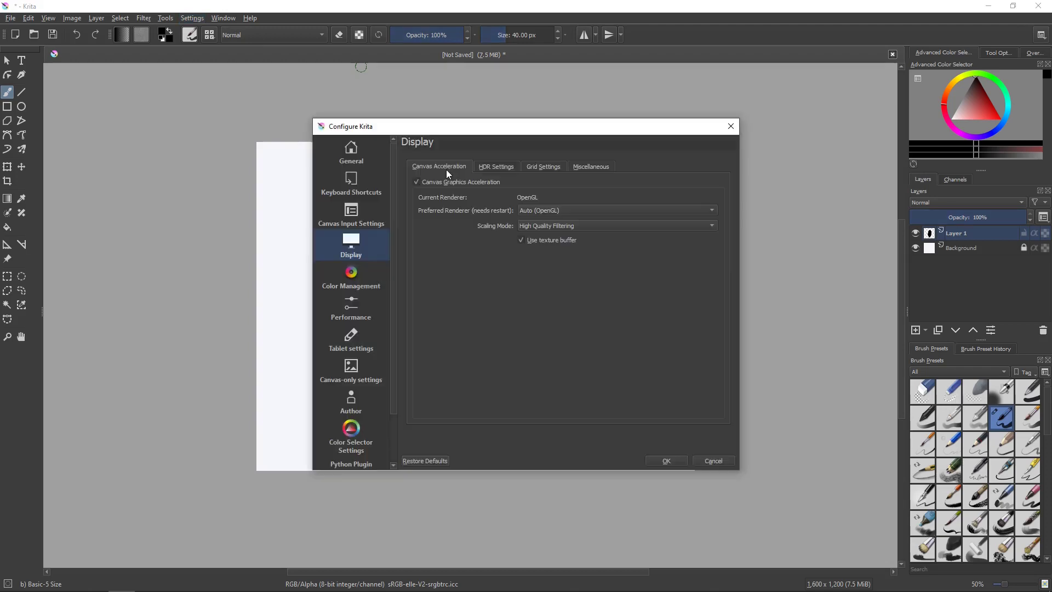
left_click(585, 166)
left_click(543, 167)
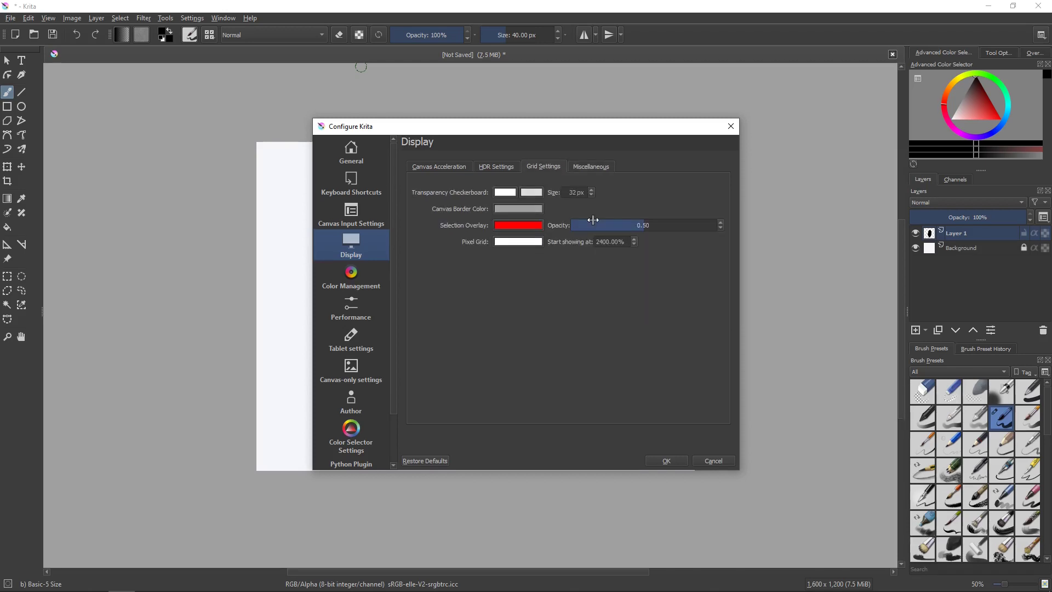
left_click(522, 208)
left_click(593, 359)
left_click(608, 427)
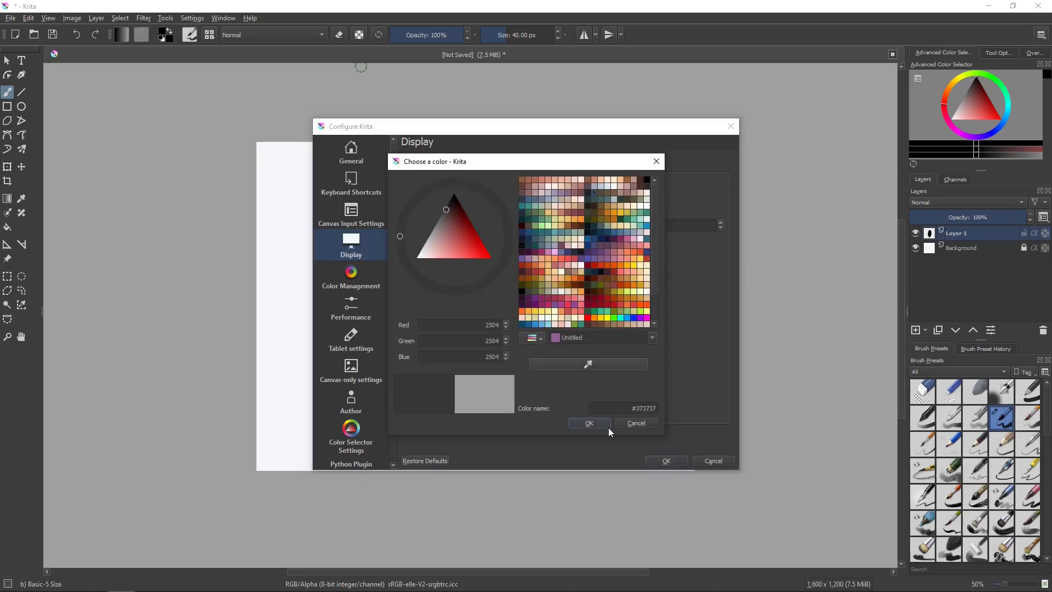
left_click(584, 425)
left_click(666, 460)
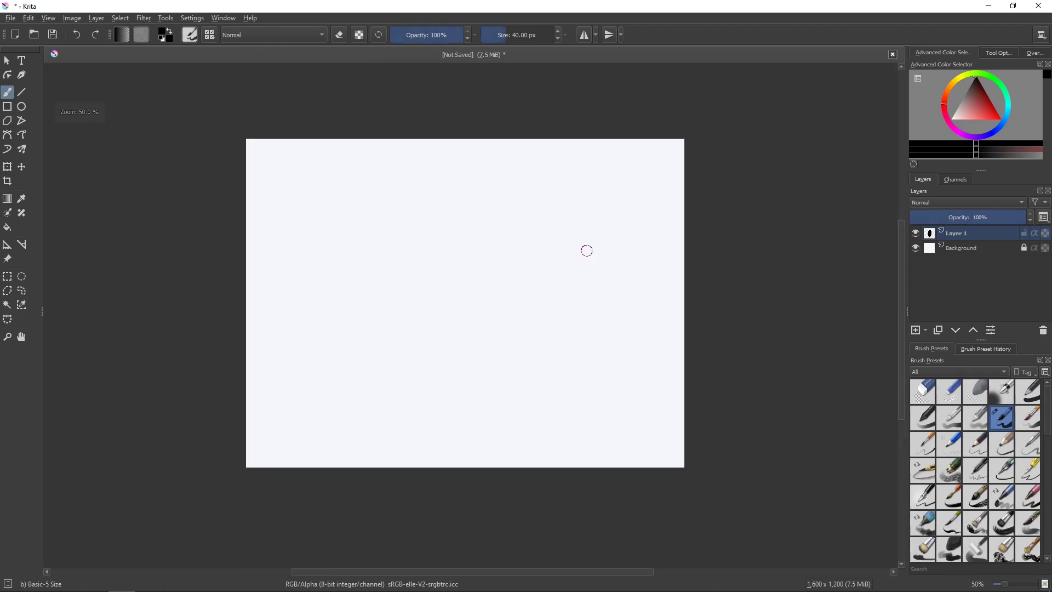
- Close the modified document without saving it and exit Krita
left_click(893, 55)
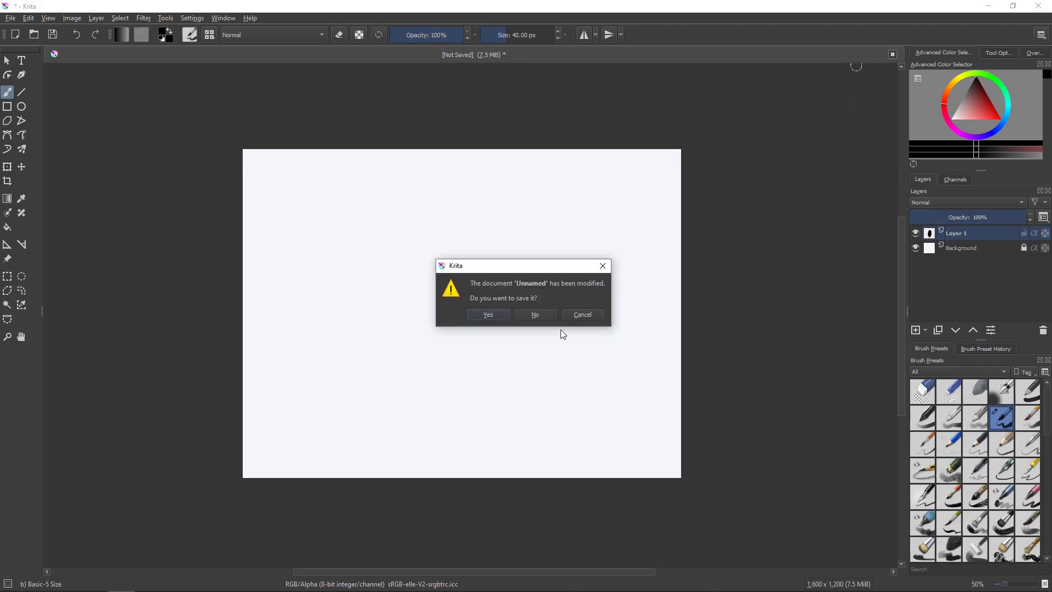
left_click(540, 314)
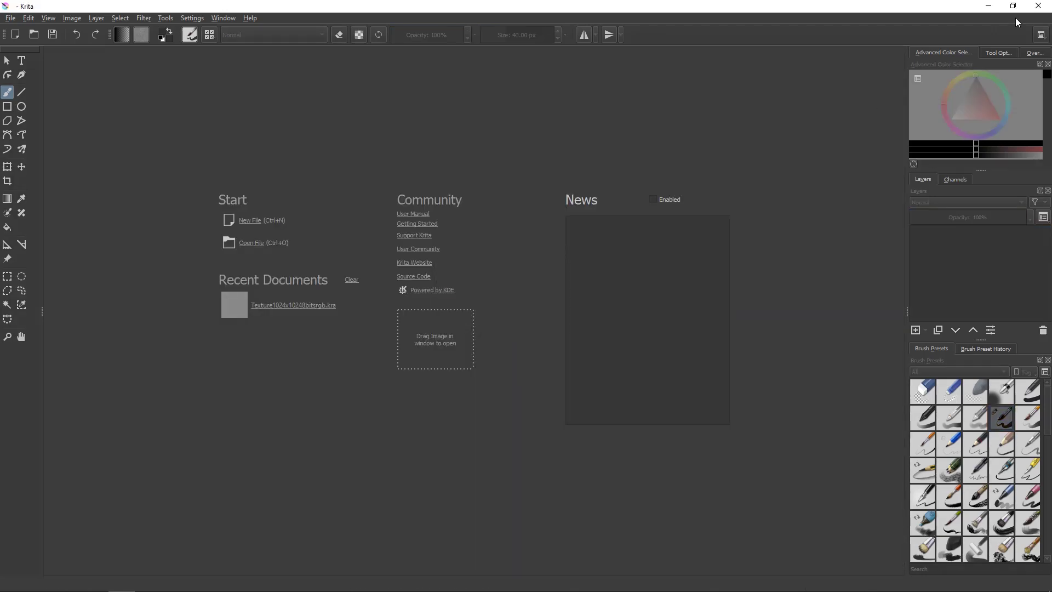
left_click(1037, 6)
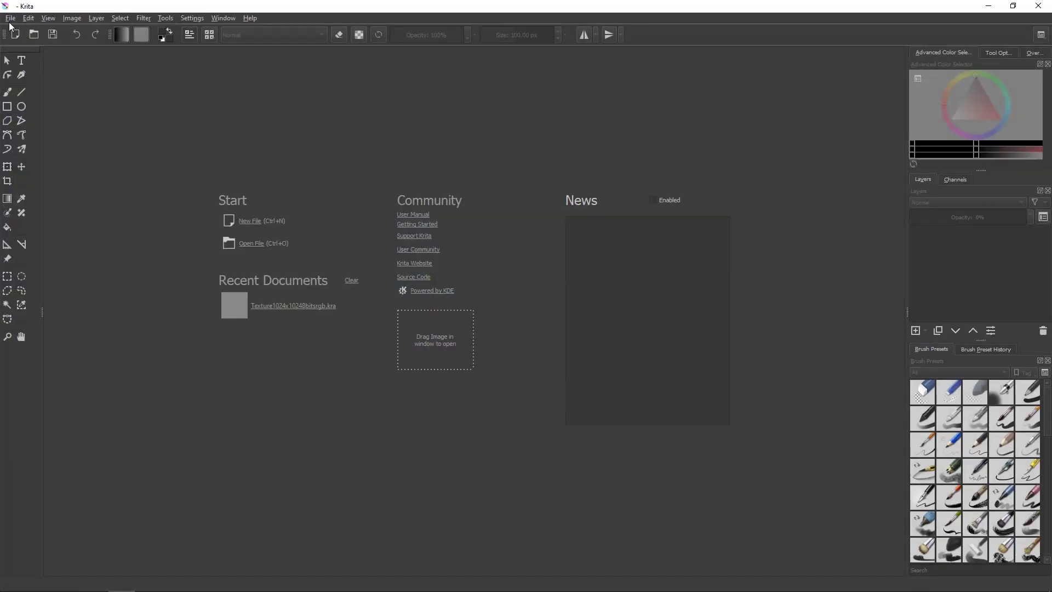
- Create a new 1600 by 1200 pixel custom document in the restarted Krita with RGB/Alpha 8-bit color
left_click(9, 18)
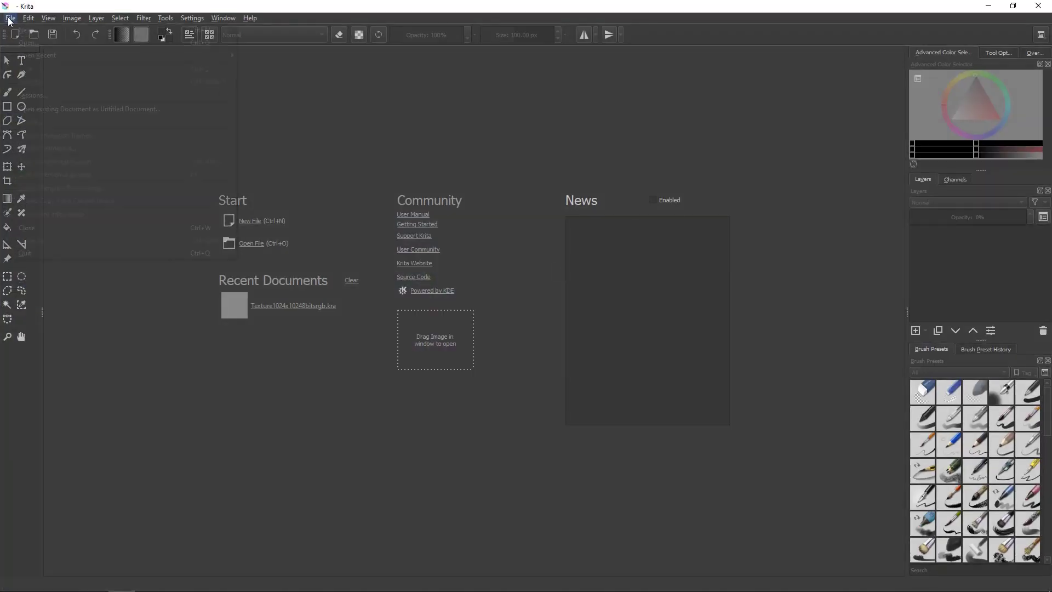
left_click(42, 30)
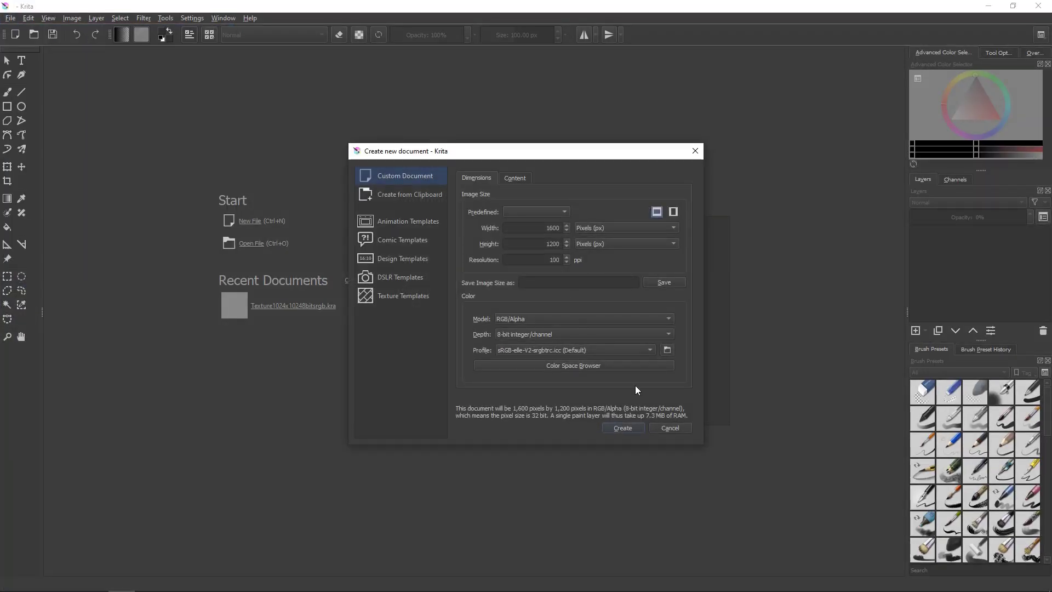
left_click(622, 428)
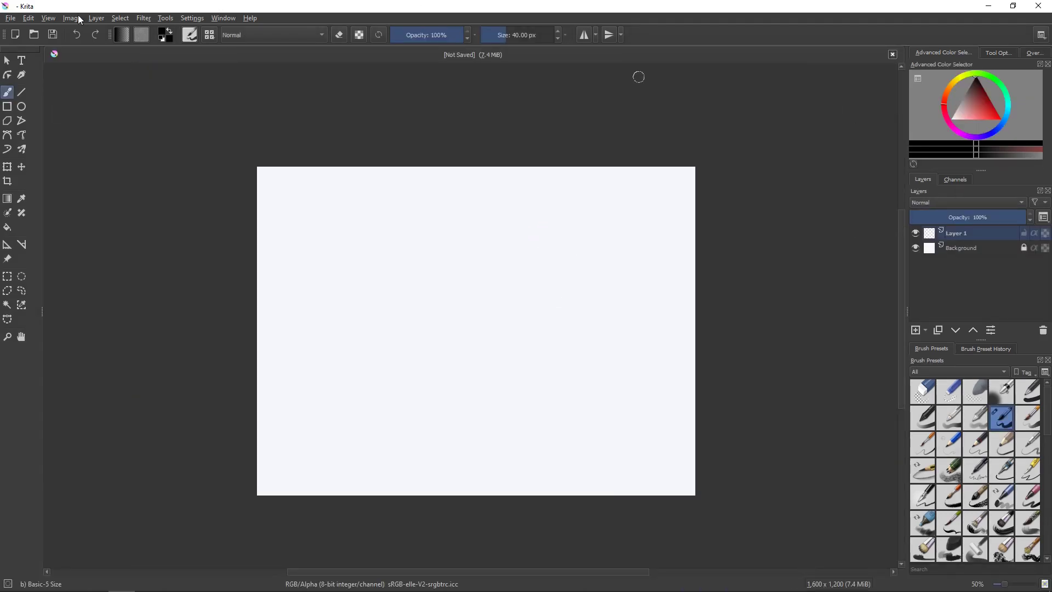
- Switch Krita's theme to Materia Equilux and open the list of themes again
left_click(186, 21)
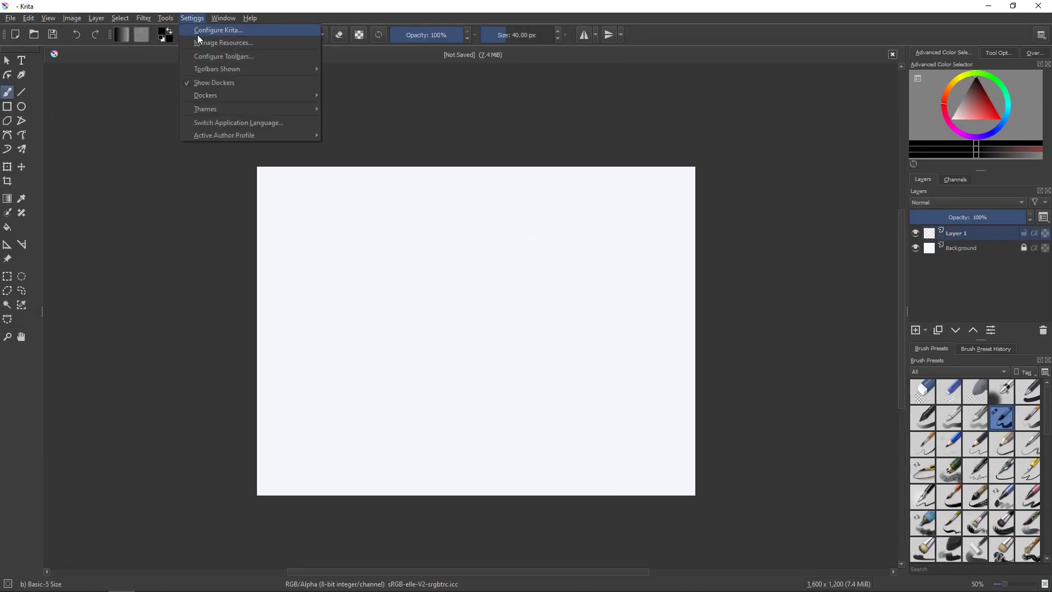
mouse_move(215, 110)
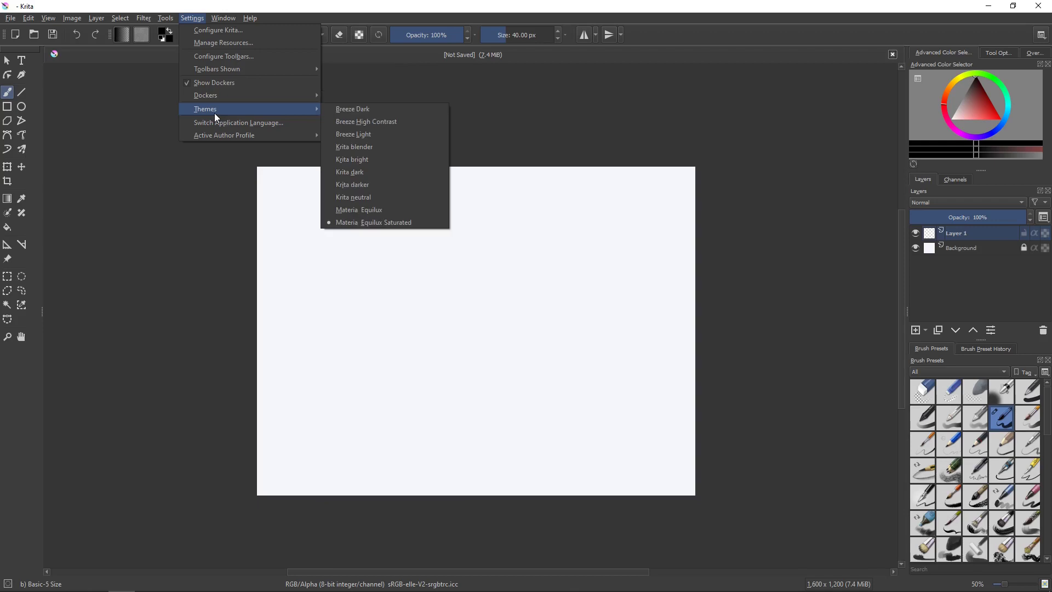
left_click(379, 210)
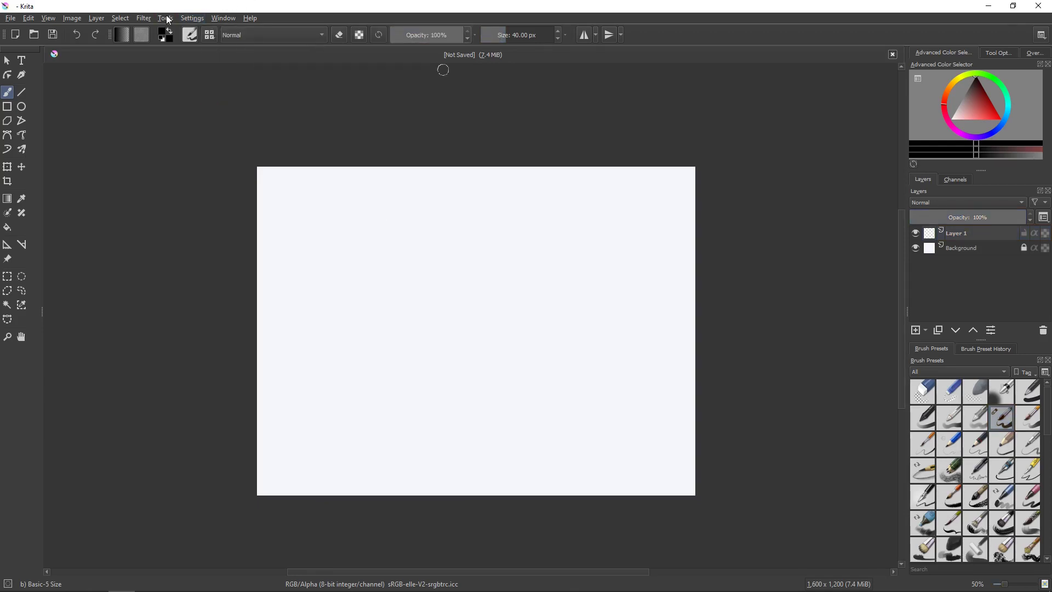
left_click(192, 19)
mouse_move(288, 107)
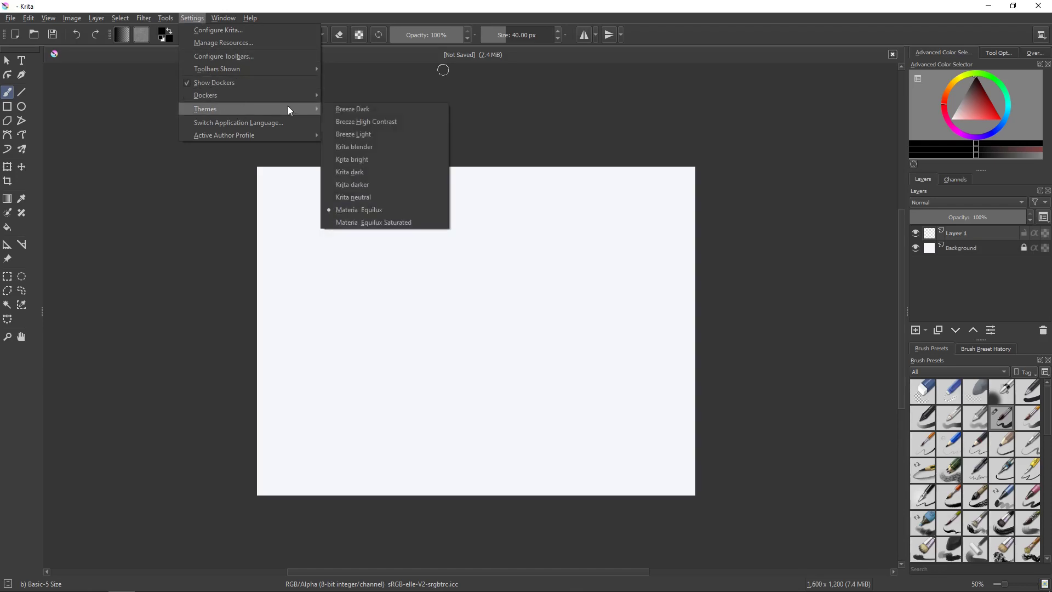
- Switch Krita's theme to Materia Equilux Saturated and exit Krita
left_click(389, 221)
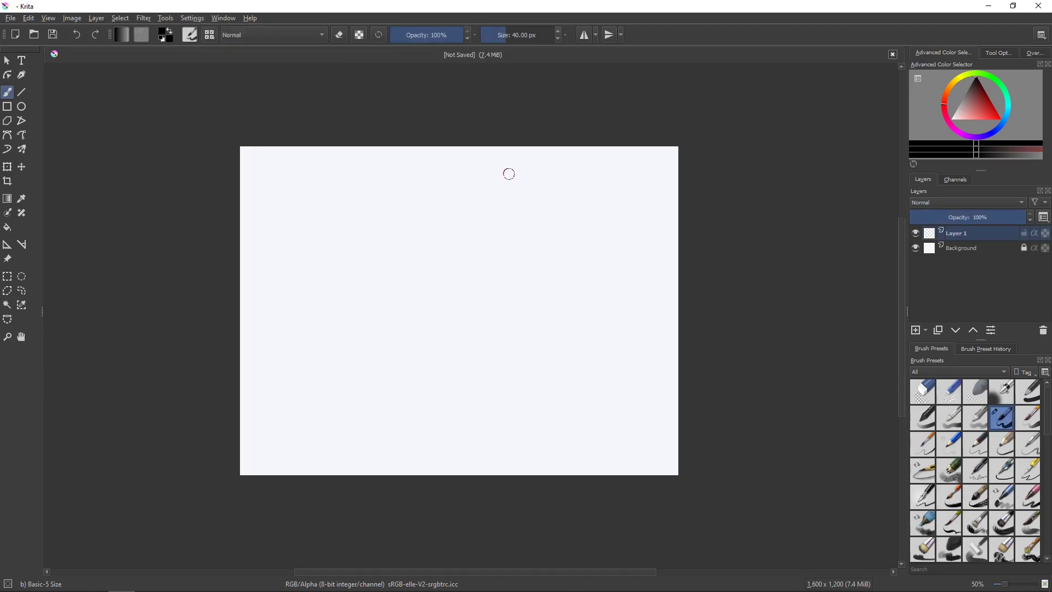
right_click(469, 228)
left_click(787, 112)
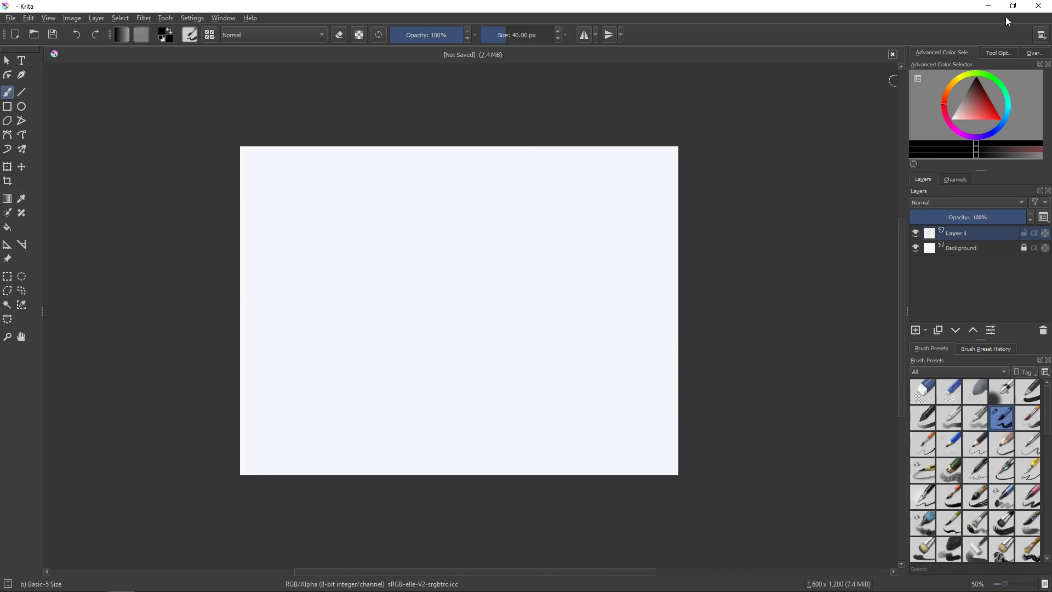
left_click(1038, 6)
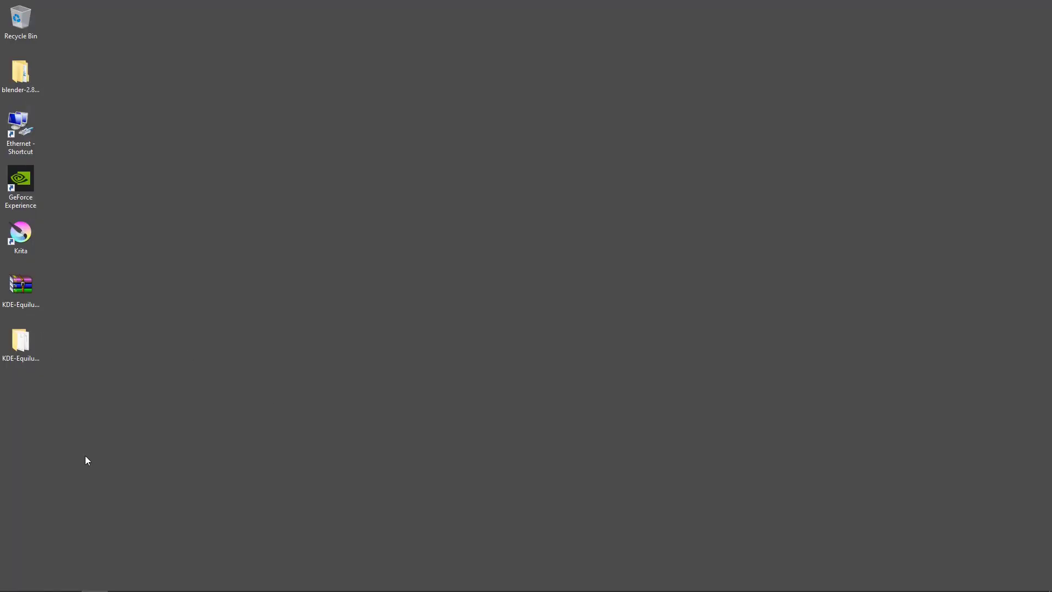
- In File Explorer, go to the bin folder of kdenlive-19.12.3_standalone on drive D and launch Kdenlive
mouse_move(41, 582)
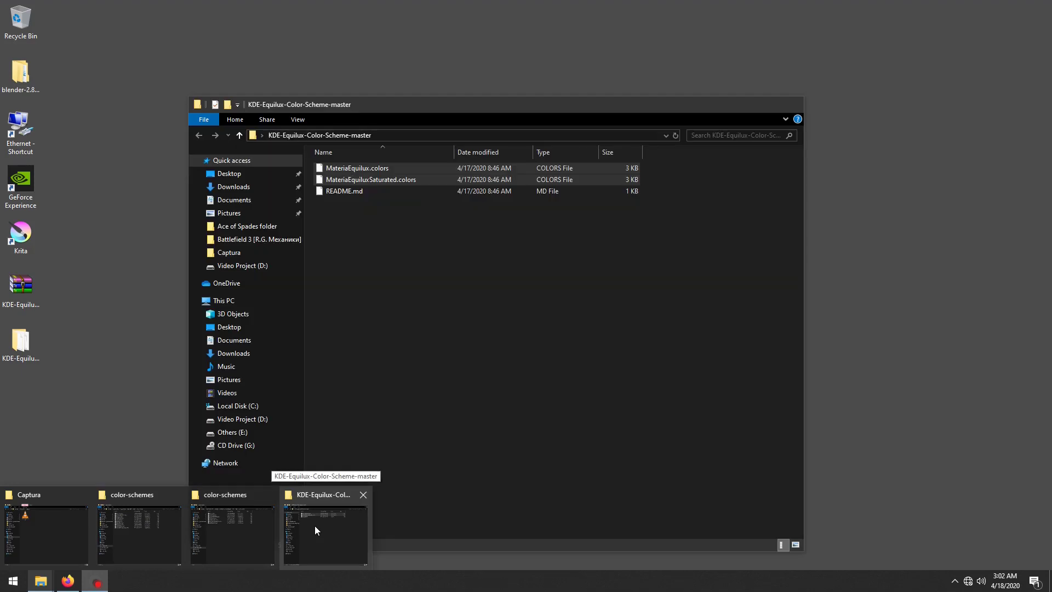
left_click(314, 525)
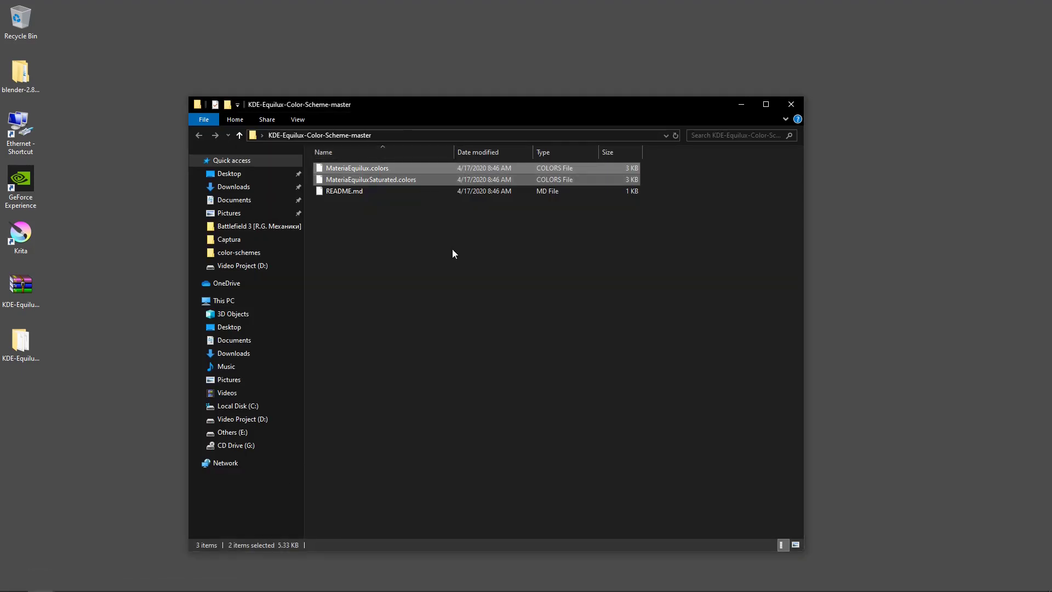
key("alt+Tab")
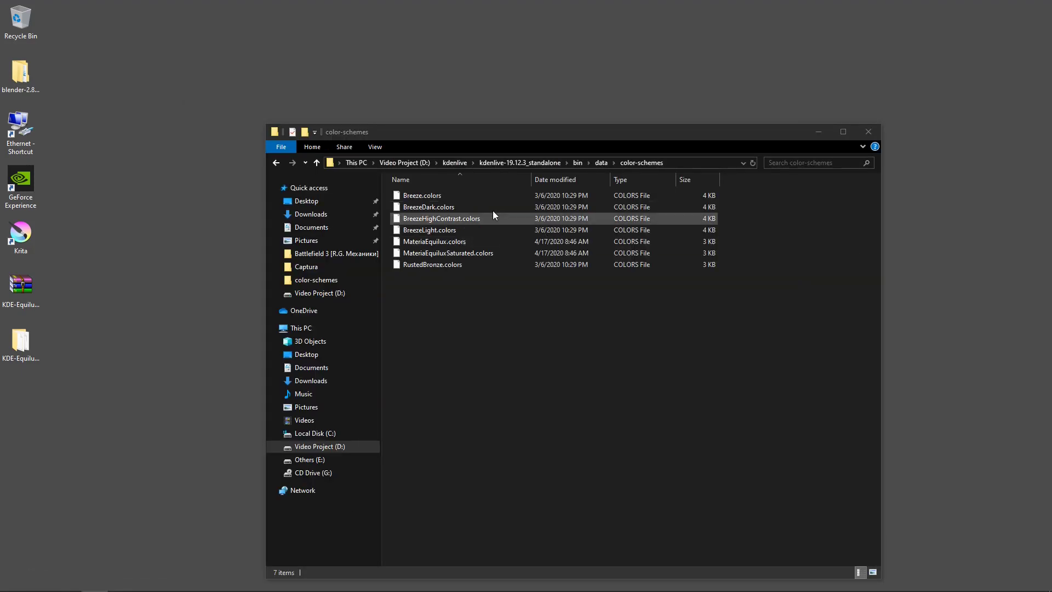
left_click(515, 163)
left_click(496, 355)
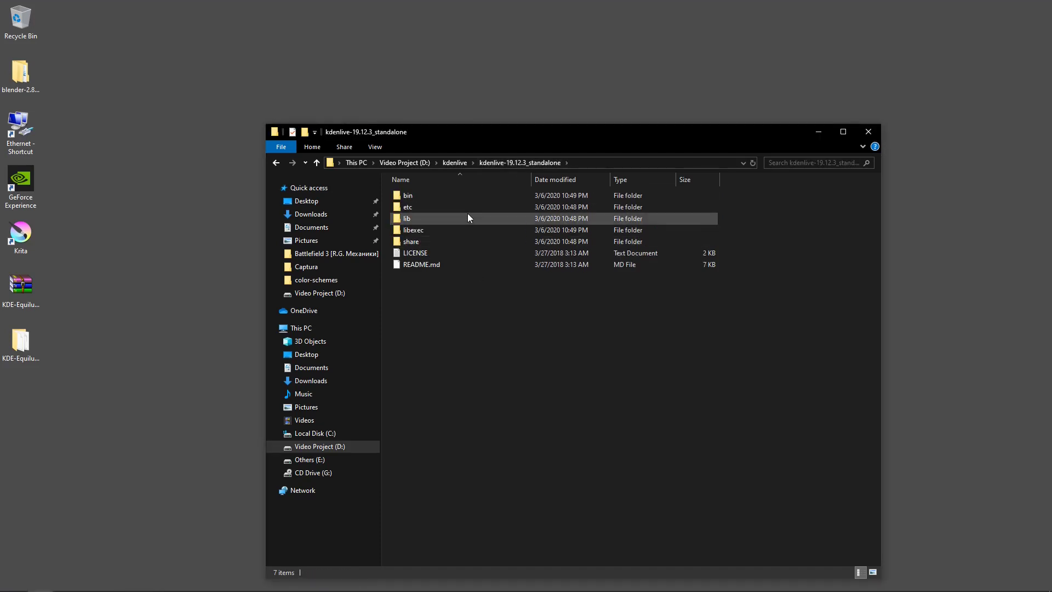
left_click(461, 161)
double_click(442, 191)
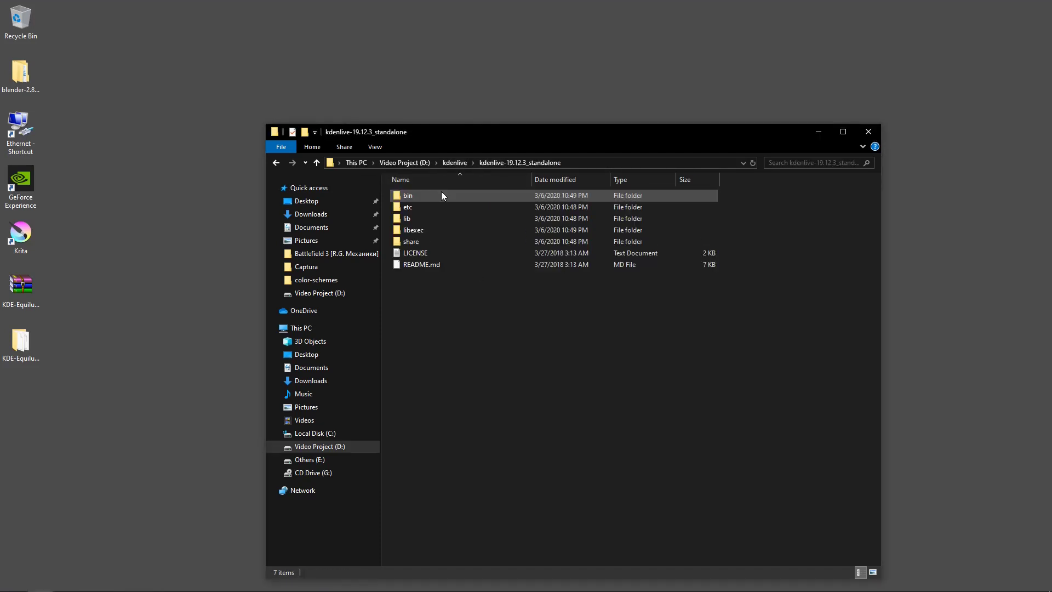
double_click(412, 195)
scroll(544, 397, "down", 10)
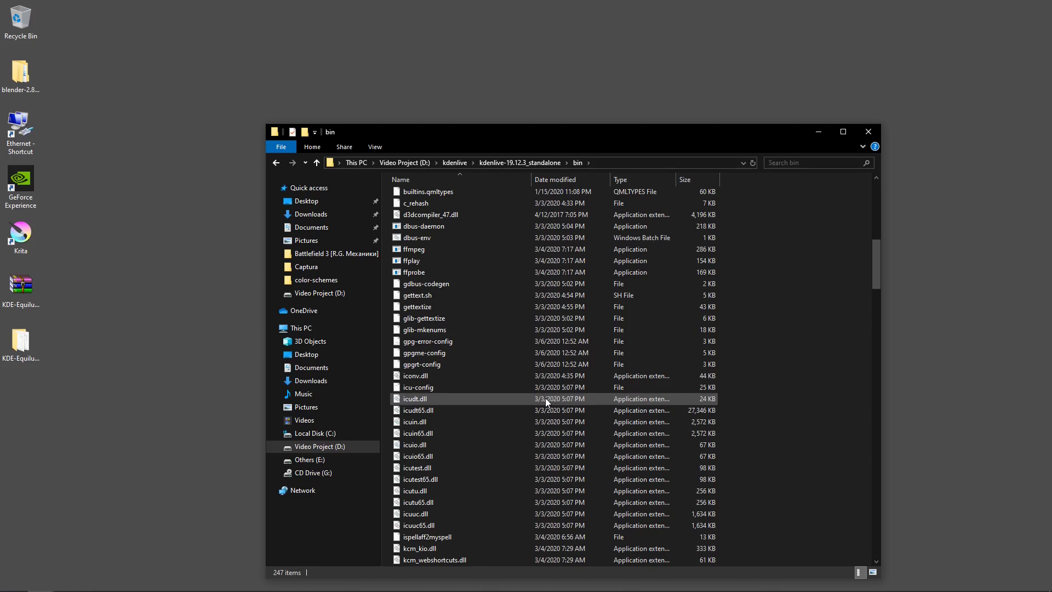
scroll(545, 398, "down", 8)
double_click(447, 363)
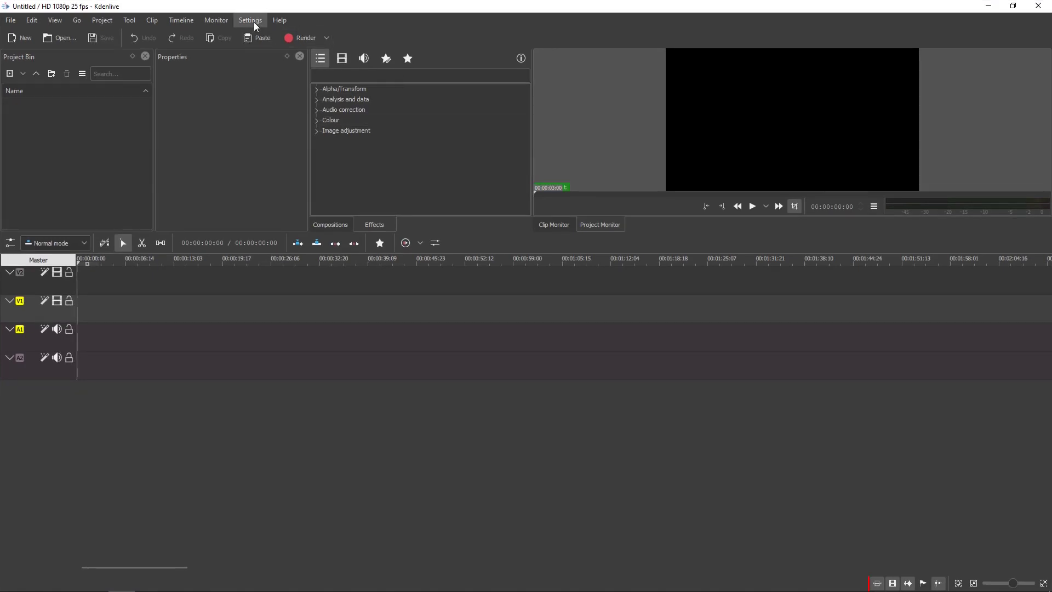
- Set Kdenlive's color theme to Materia Equilux and show the list of compositions
left_click(250, 20)
mouse_move(299, 77)
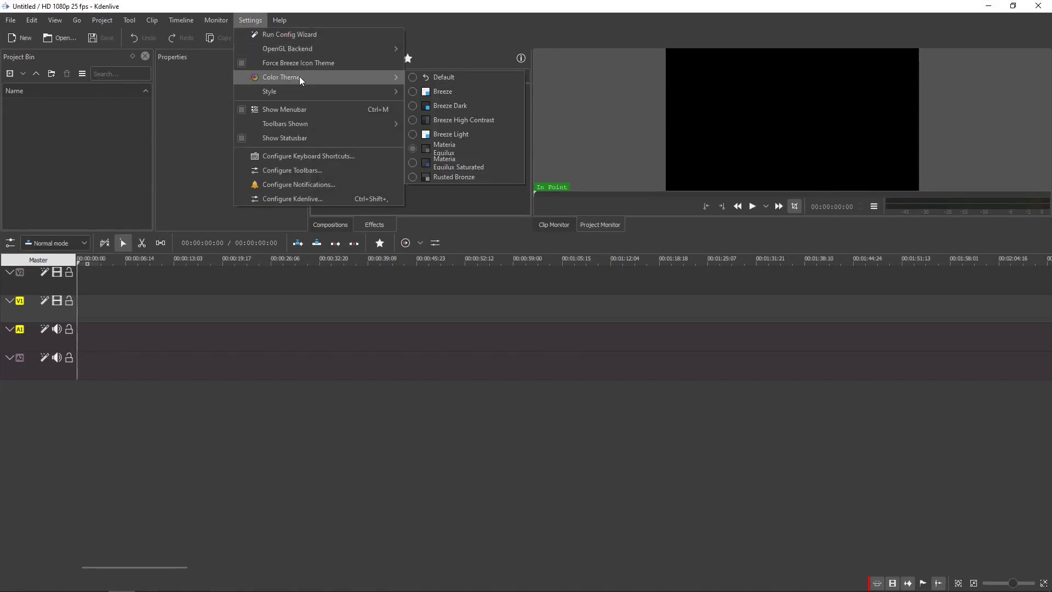
left_click(478, 152)
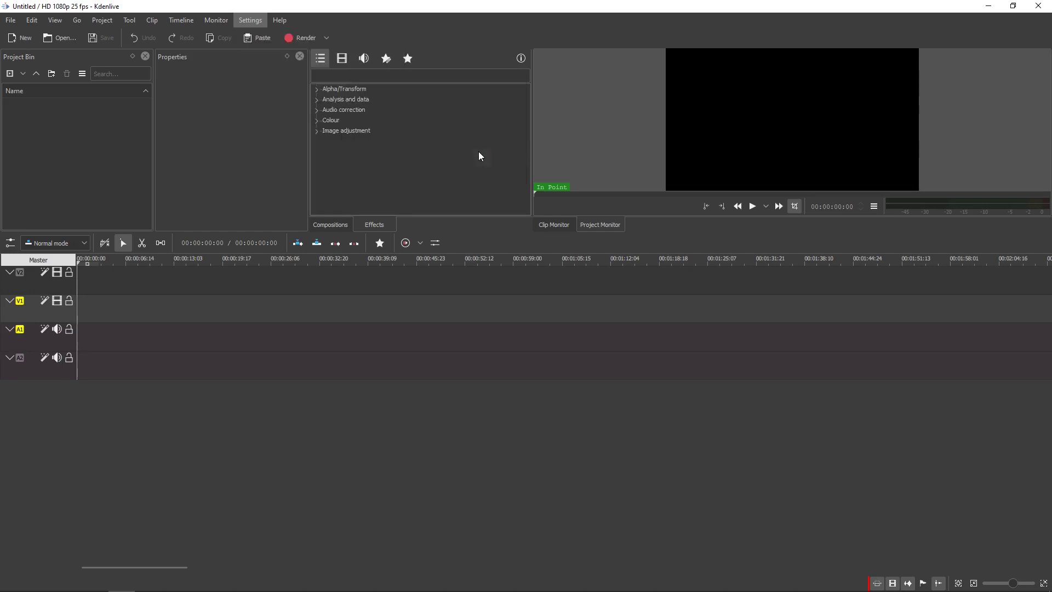
left_click(330, 224)
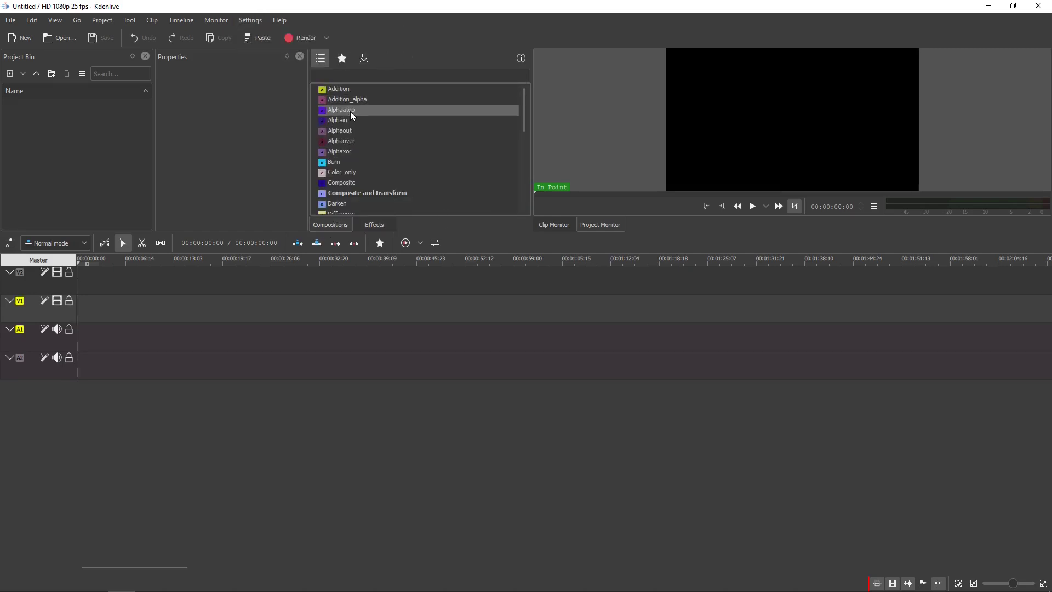
- Set Kdenlive's color theme to Materia Equilux Saturated and enlarge the area above the timeline
left_click(250, 20)
mouse_move(304, 75)
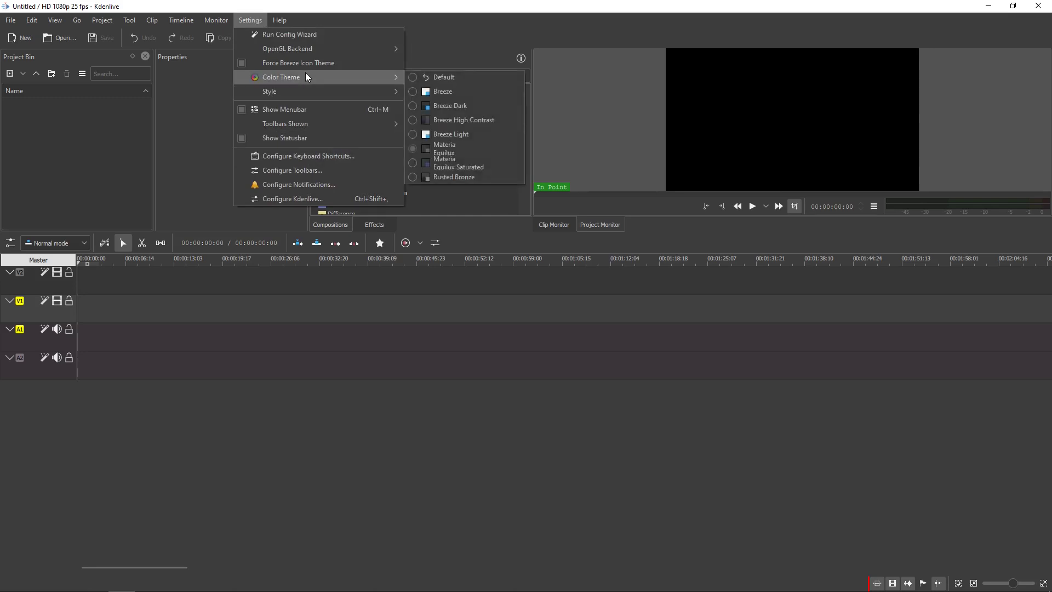
left_click(489, 167)
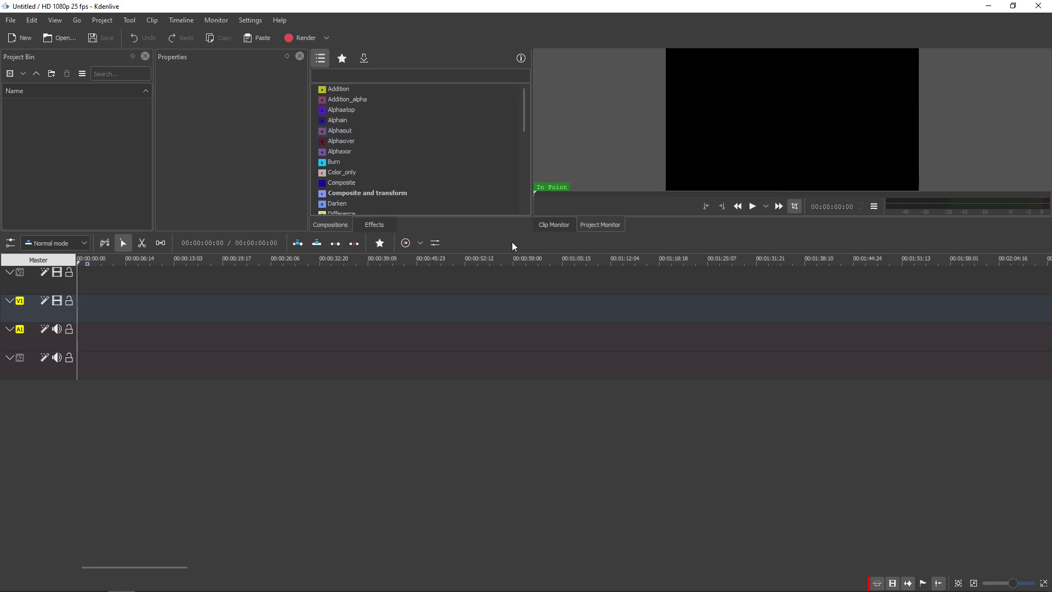
left_click_drag(511, 231, 512, 319)
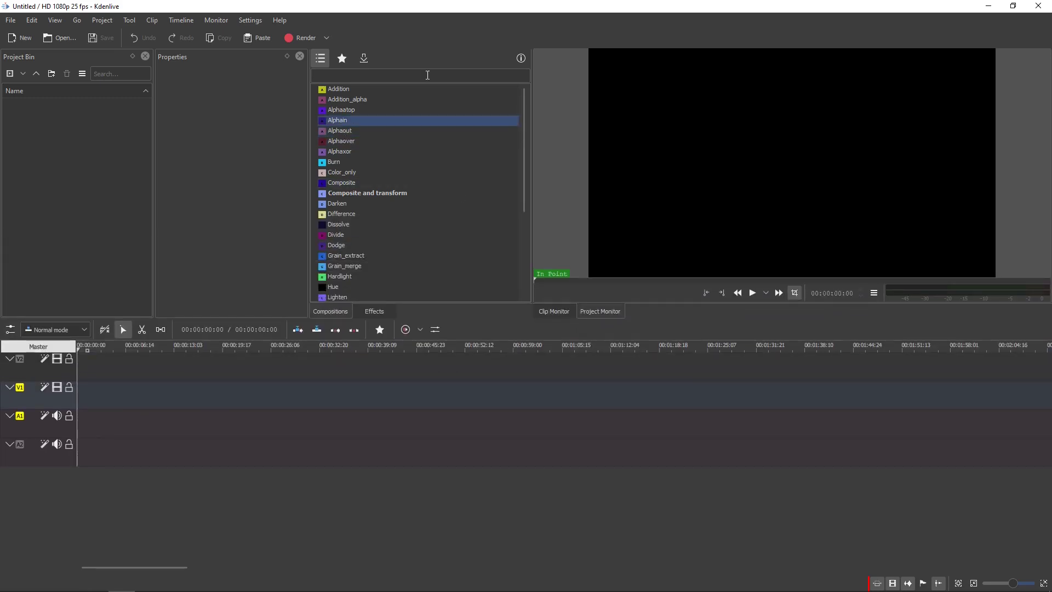
- Close and relaunch Kdenlive, and select the Alphaxor and Alphaatop compositions in the list
left_click(250, 20)
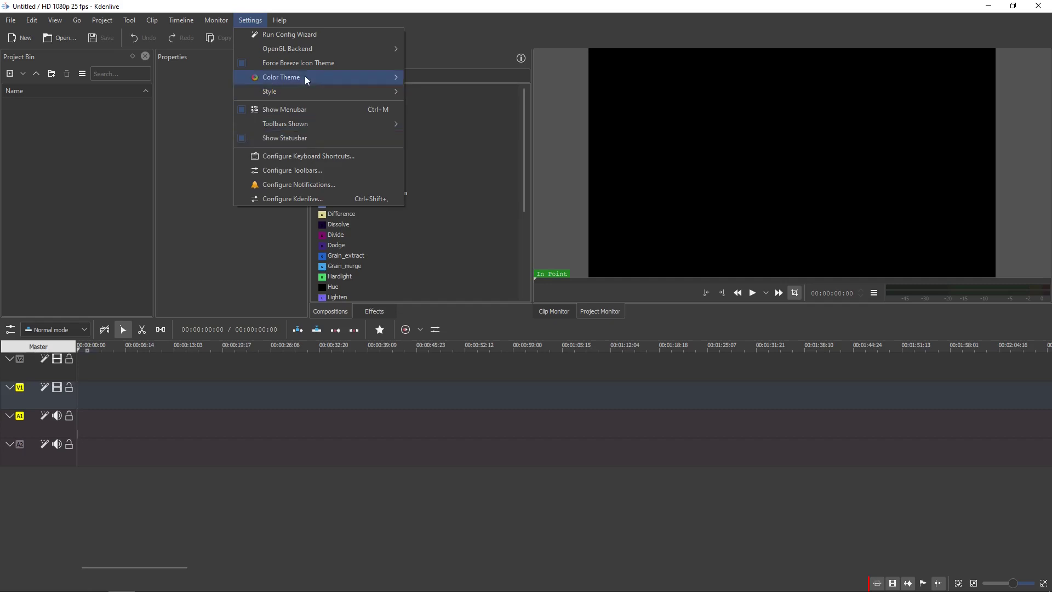
left_click(189, 116)
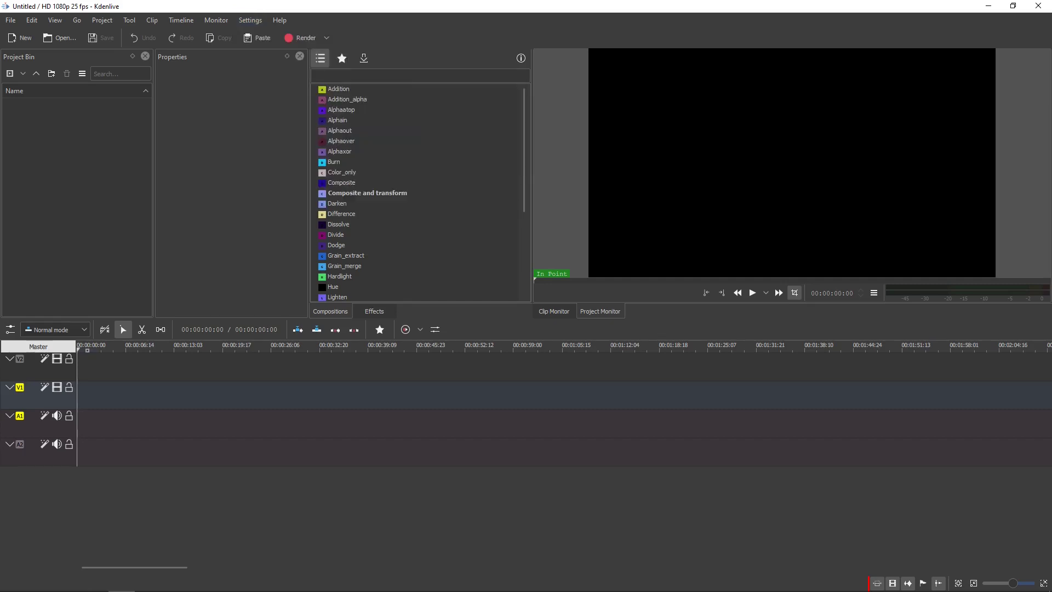
left_click(1038, 6)
double_click(475, 363)
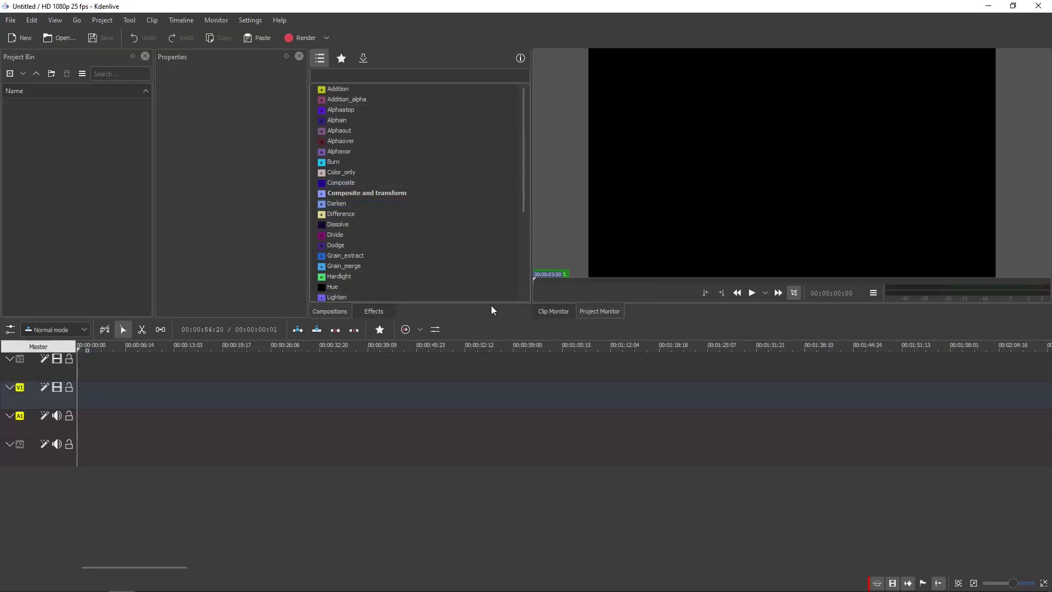
left_click(349, 152)
left_click(344, 109, "ctrl")
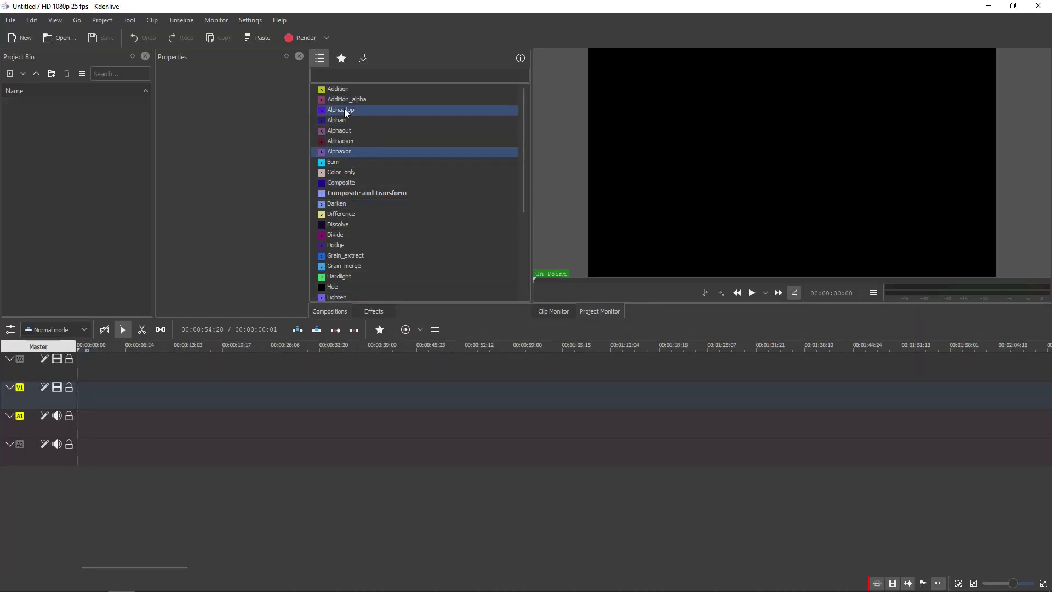
- Switch to Firefox and open the download options of the KDE-Equilux-Color-Scheme repository on GitHub
mouse_move(838, 164)
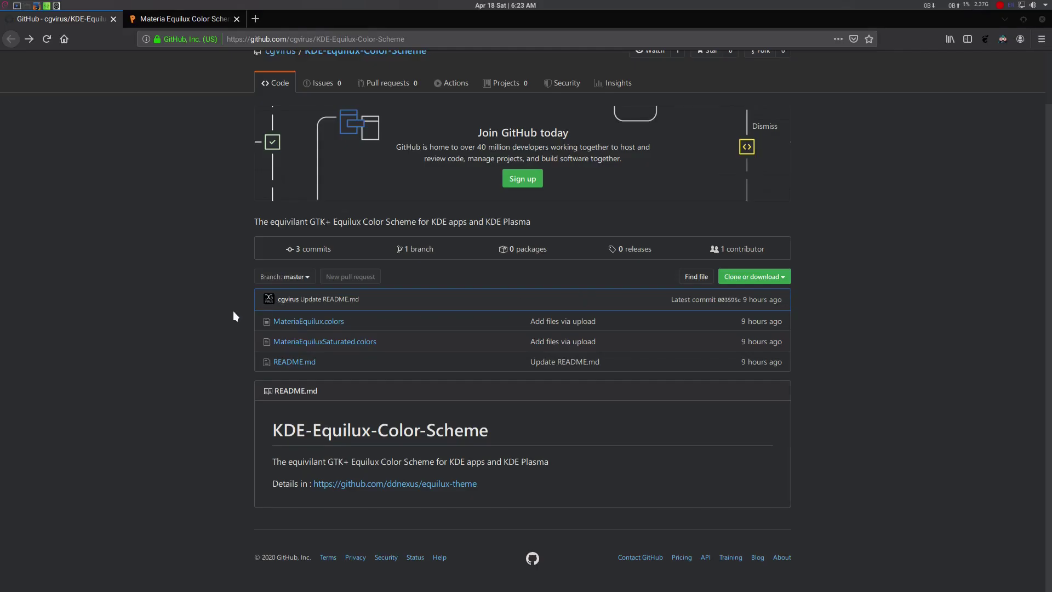
left_click(782, 278)
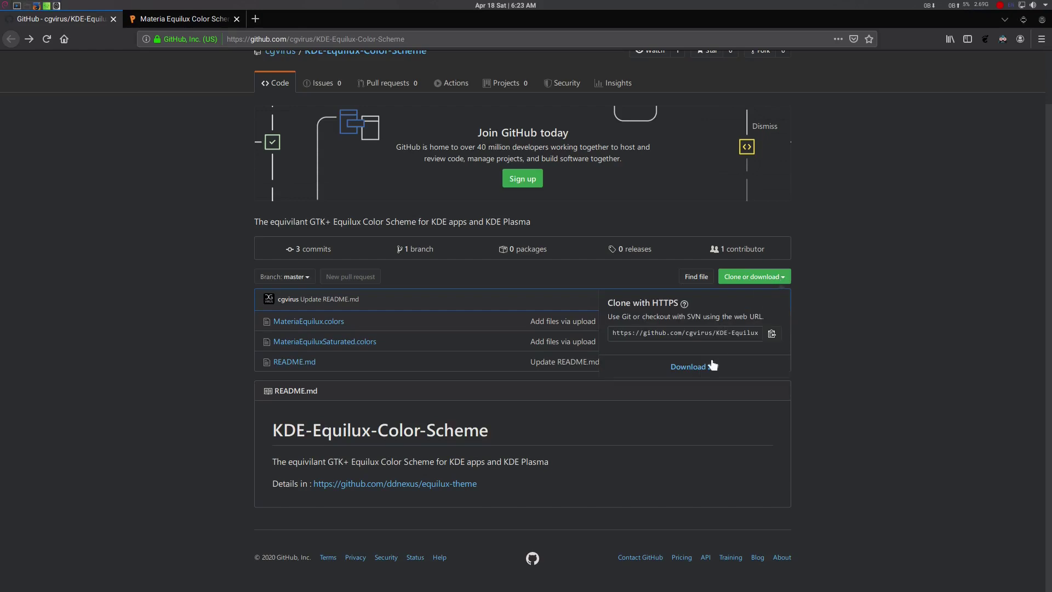
left_click(742, 375)
- View the downloadable files of the Materia Equilux Color Scheme for KDE Plasma on its Pling page
left_click(189, 19)
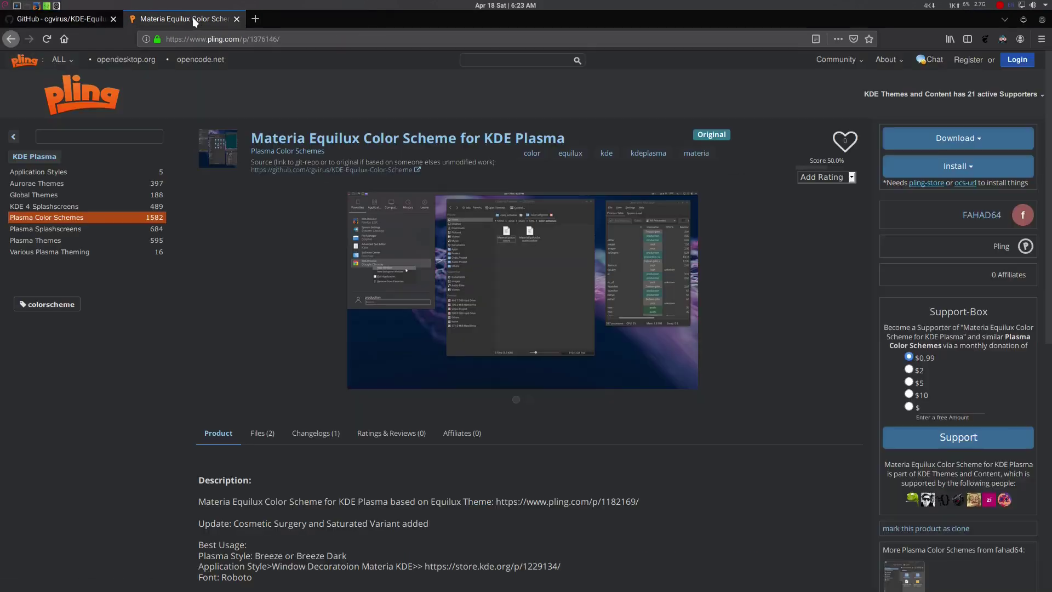
scroll(320, 318, "down", 3)
left_click(260, 339)
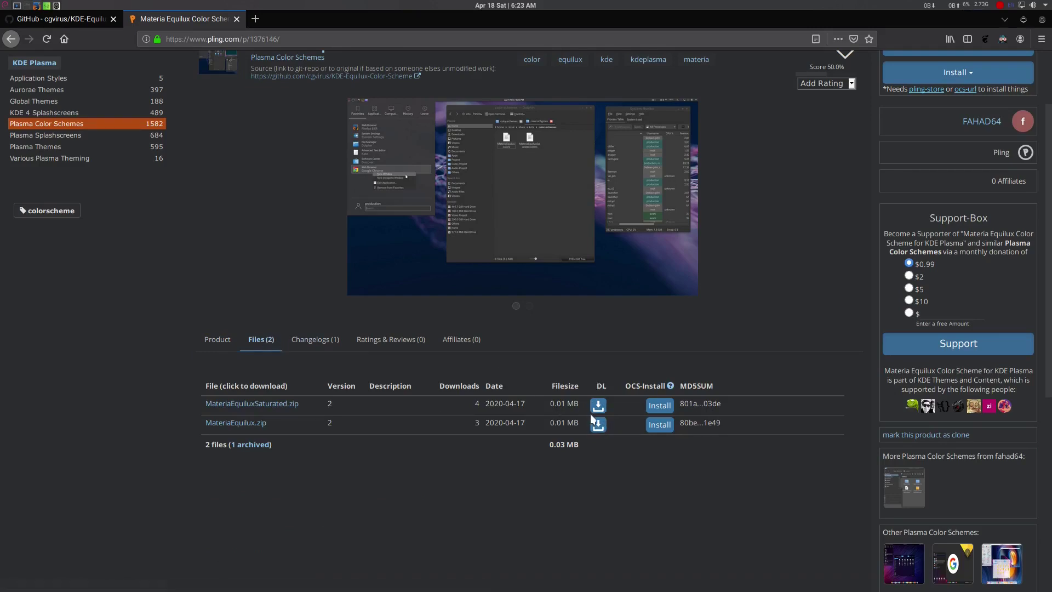
- Switch to Dolphin, open the KDE-Equilux-Color-Scheme-master folder on the Desktop, and select MateriaEquilux.colors and MateriaEquiluxSaturated.colors
left_click(1004, 19)
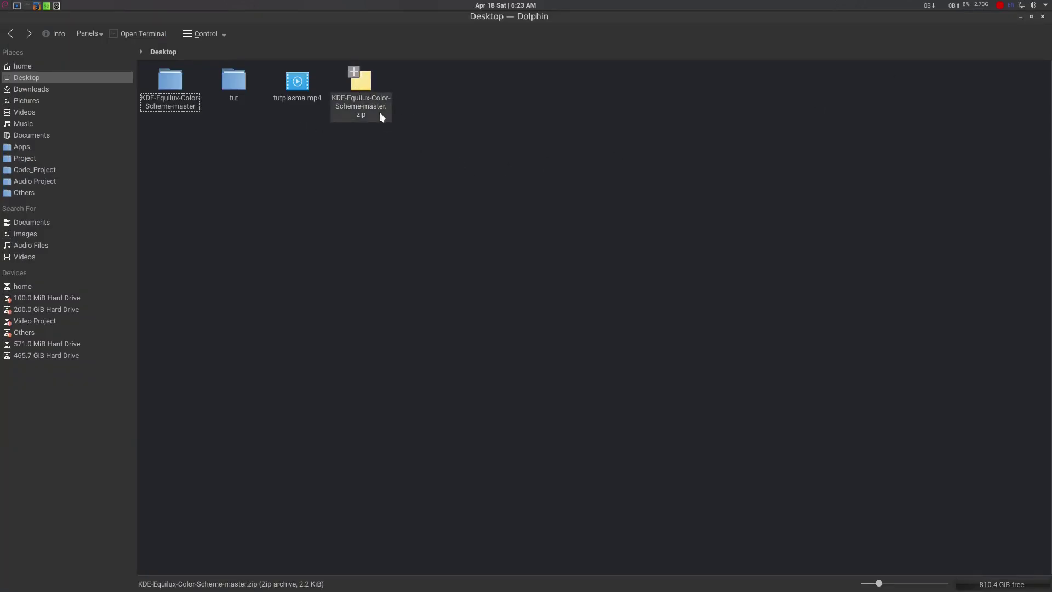
left_click(170, 86)
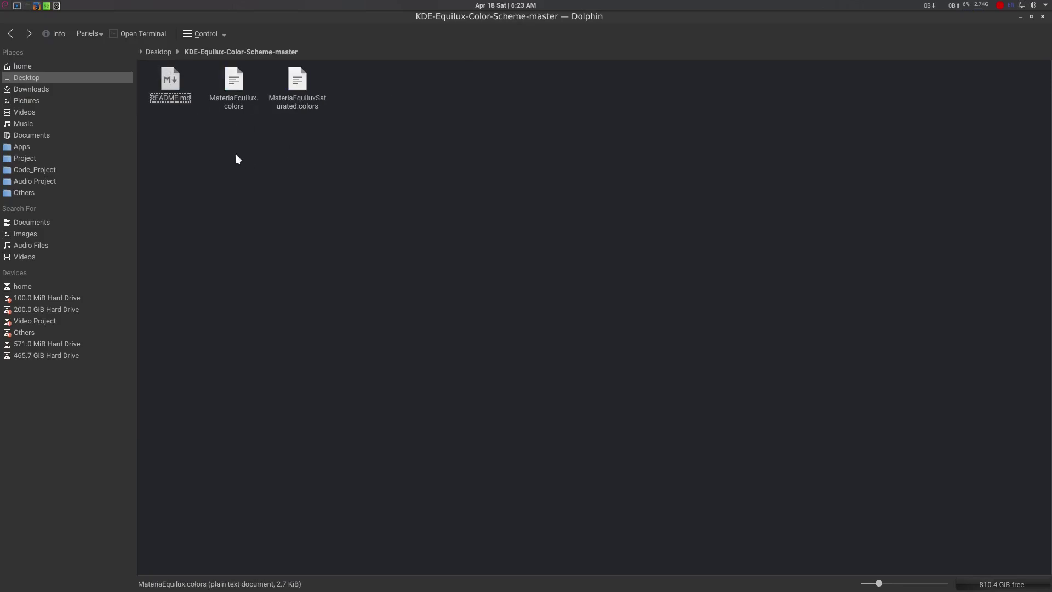
left_click_drag(222, 130, 352, 109)
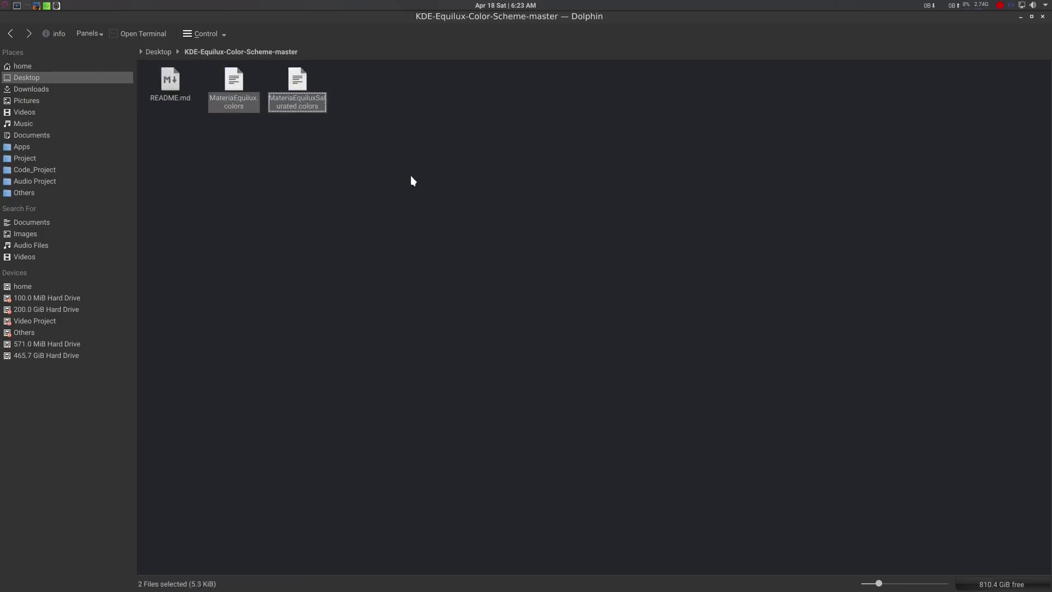
- Paste the two copied Materia Equilux color scheme files into ~/.local/share/color-schemes/, opened in a new Dolphin tab
key("ctrl+t")
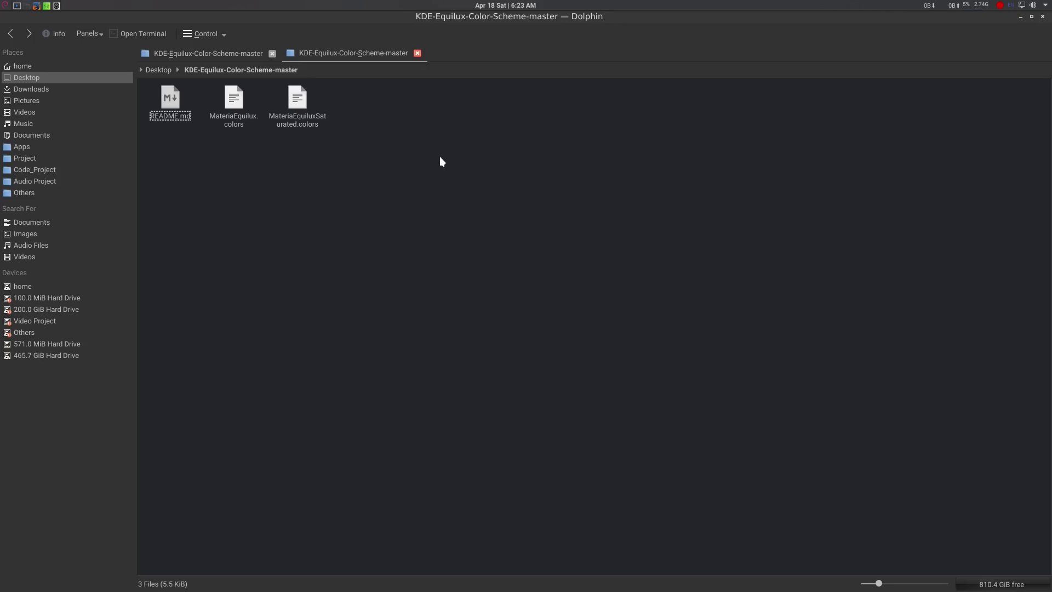
key("ctrl+l")
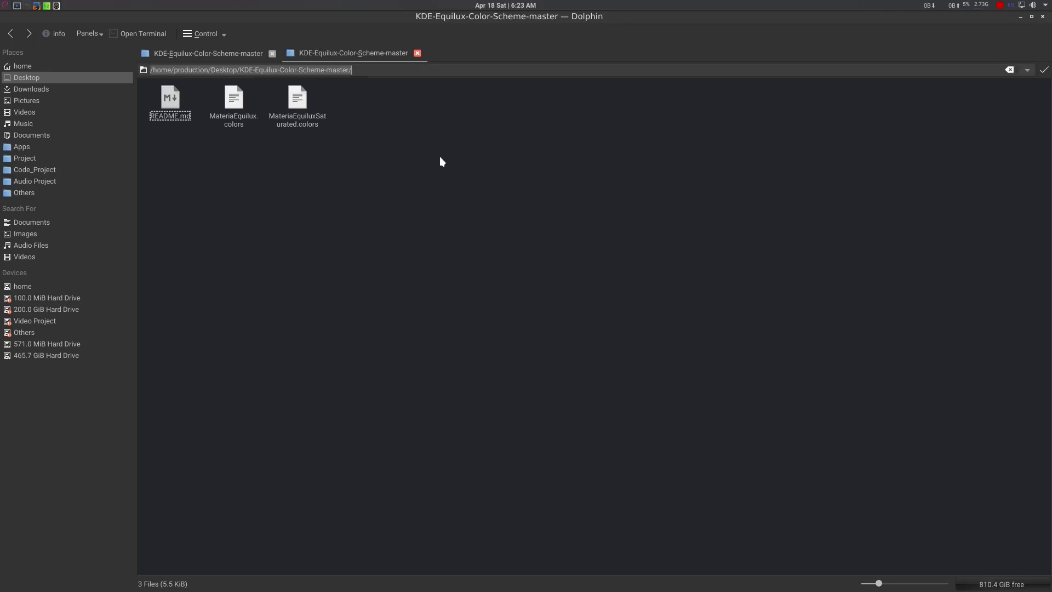
type("~/")
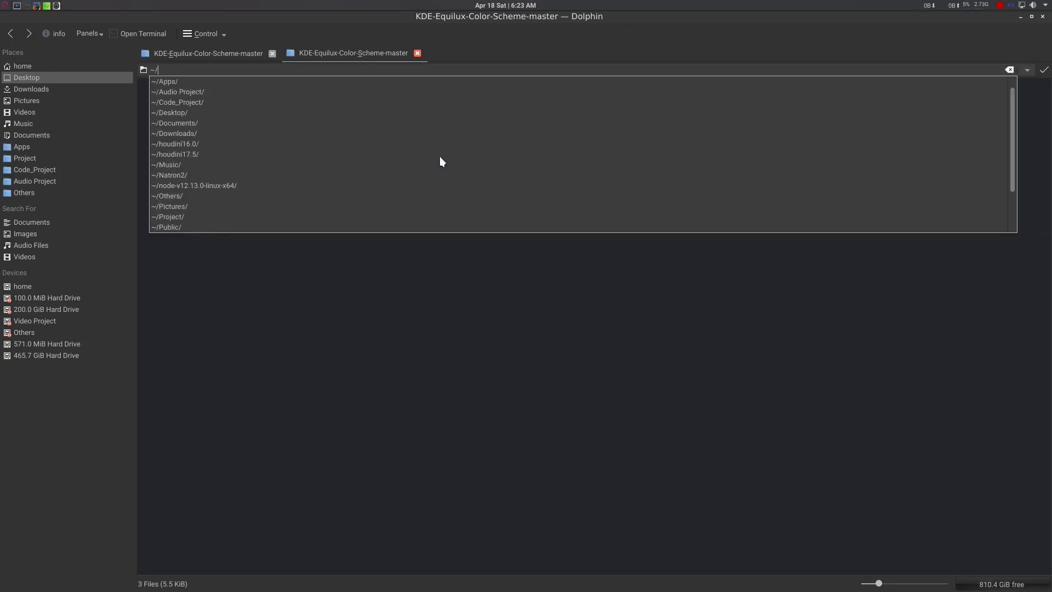
type(".lo")
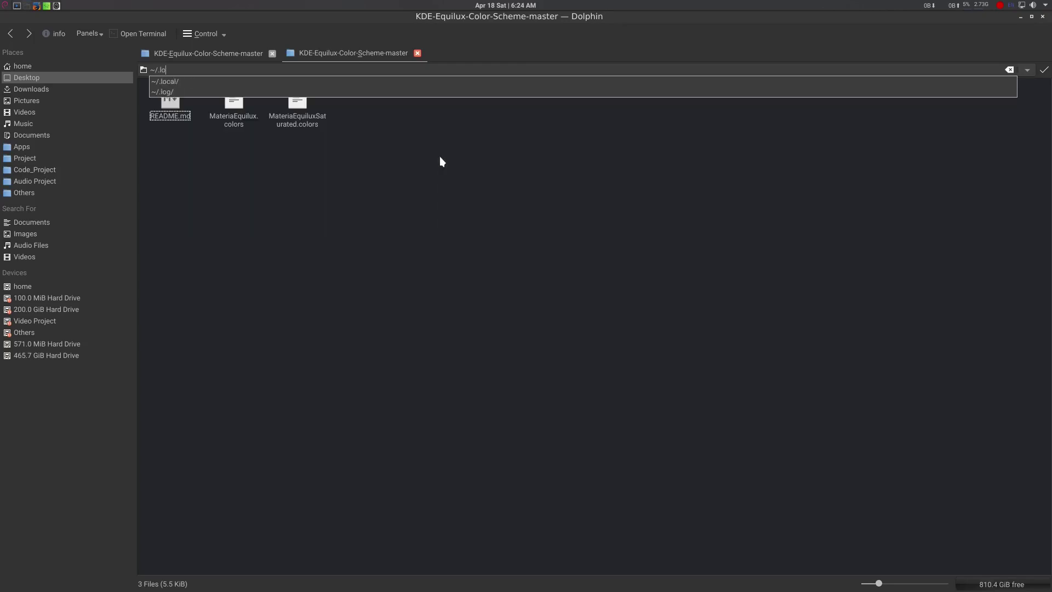
key("Down")
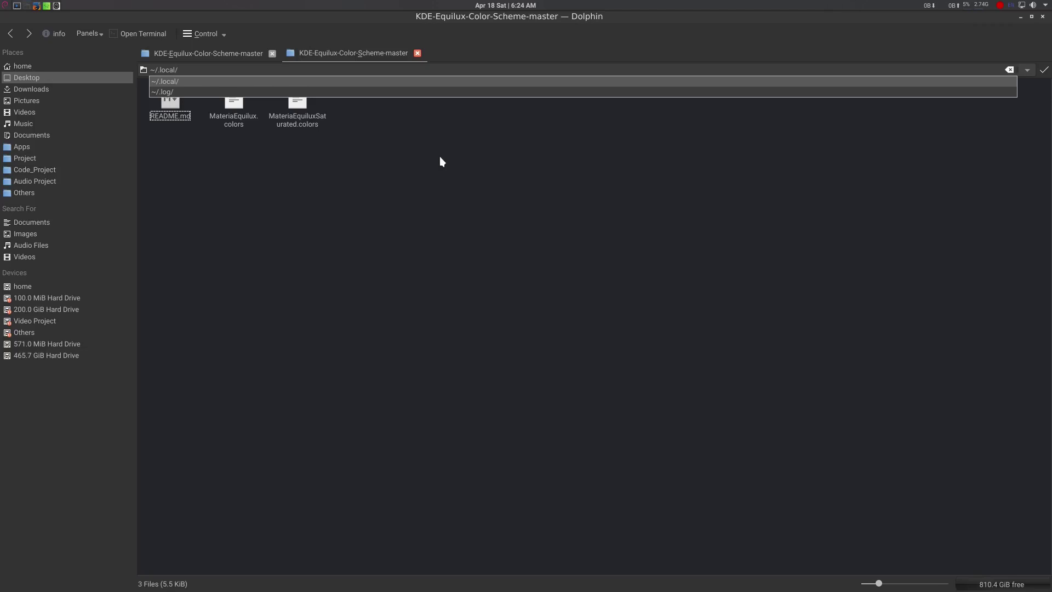
type("share")
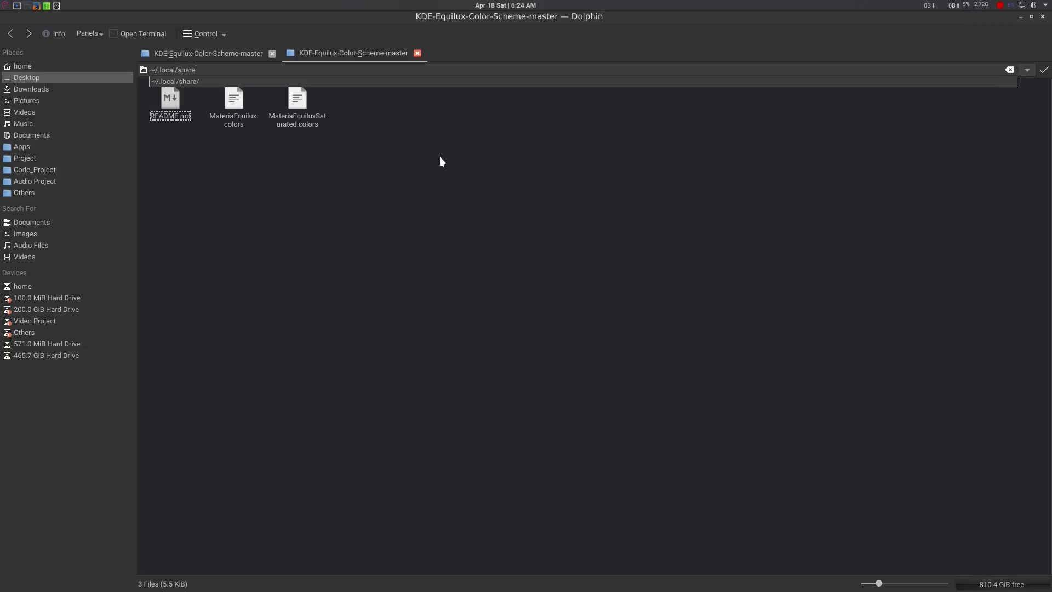
type("/")
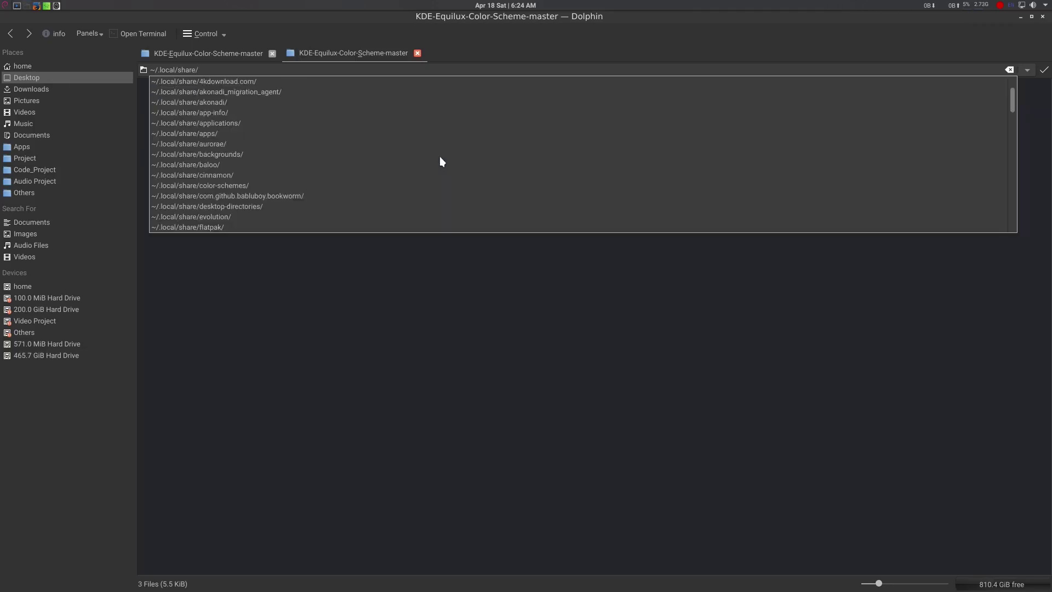
type("color-schemes/")
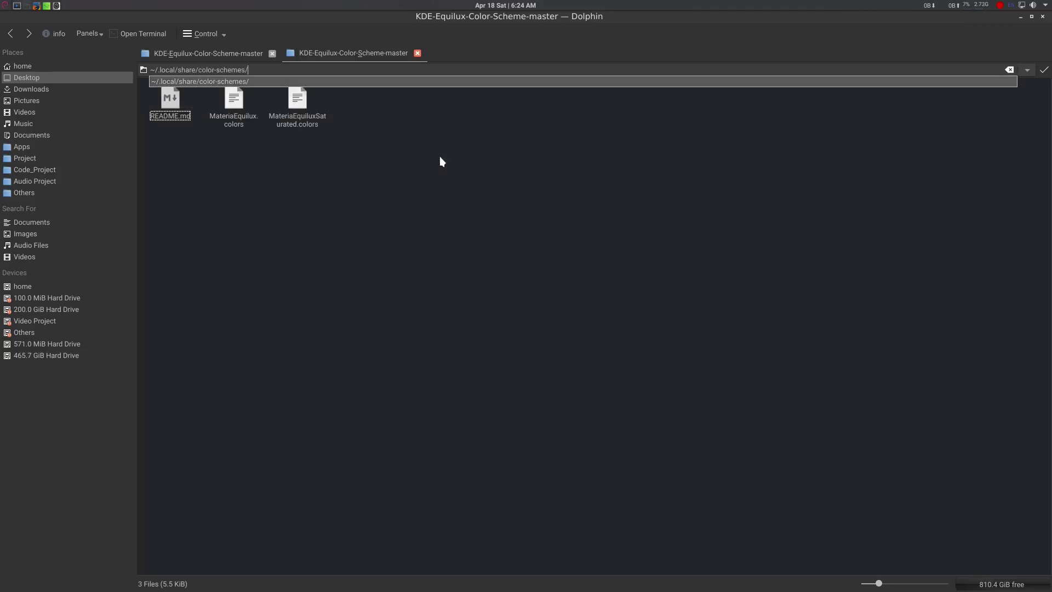
key("Return")
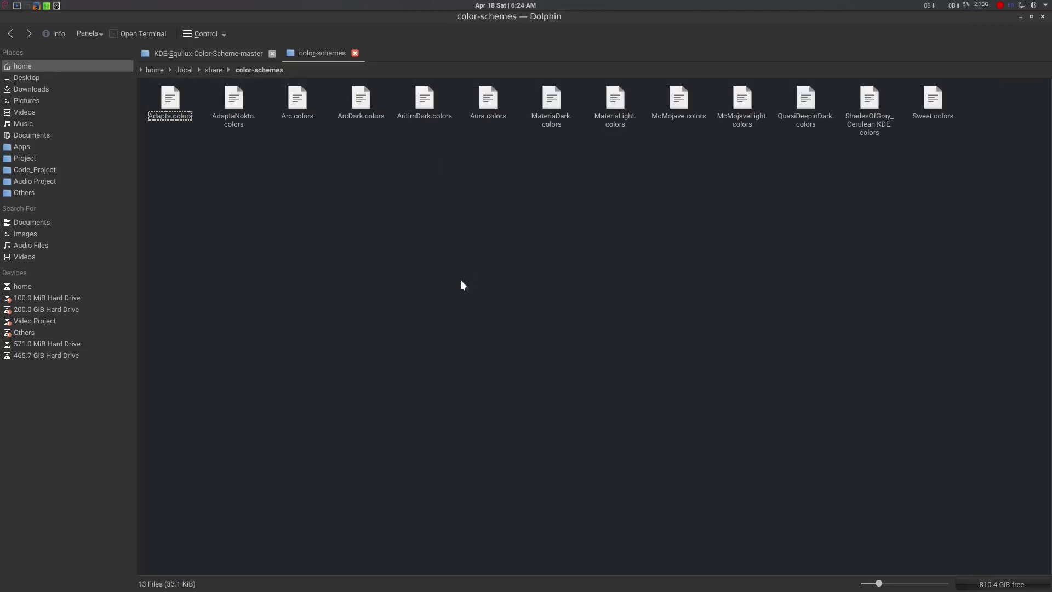
key("ctrl+v")
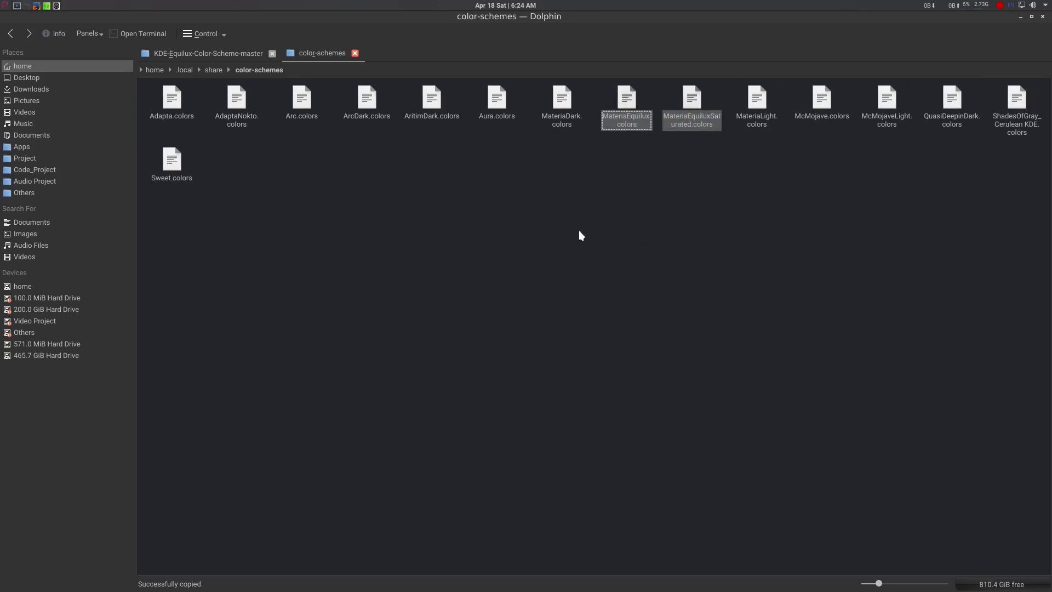
left_click(566, 222)
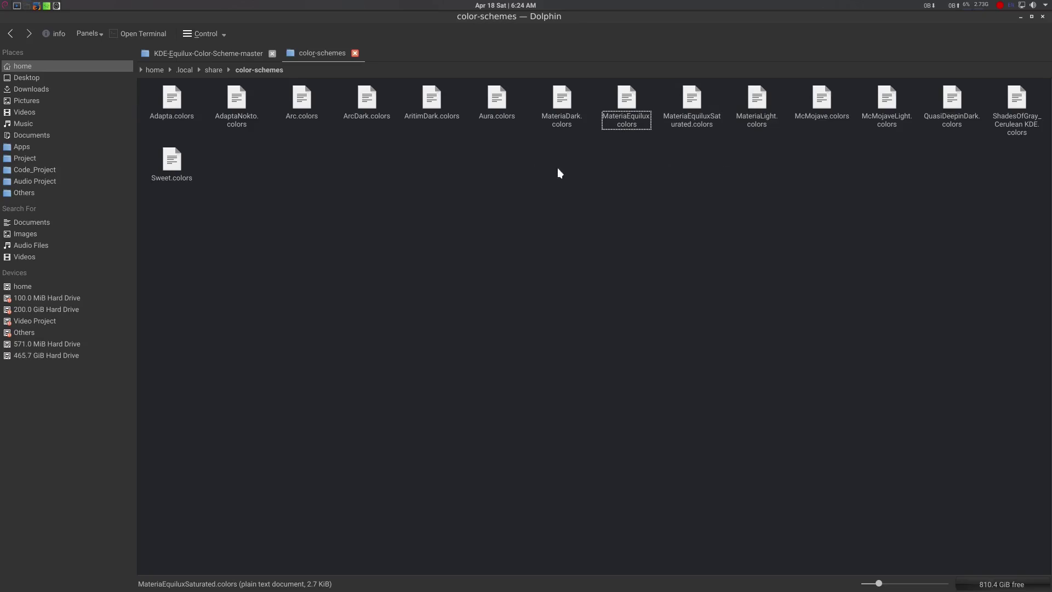
key("super")
type("colo")
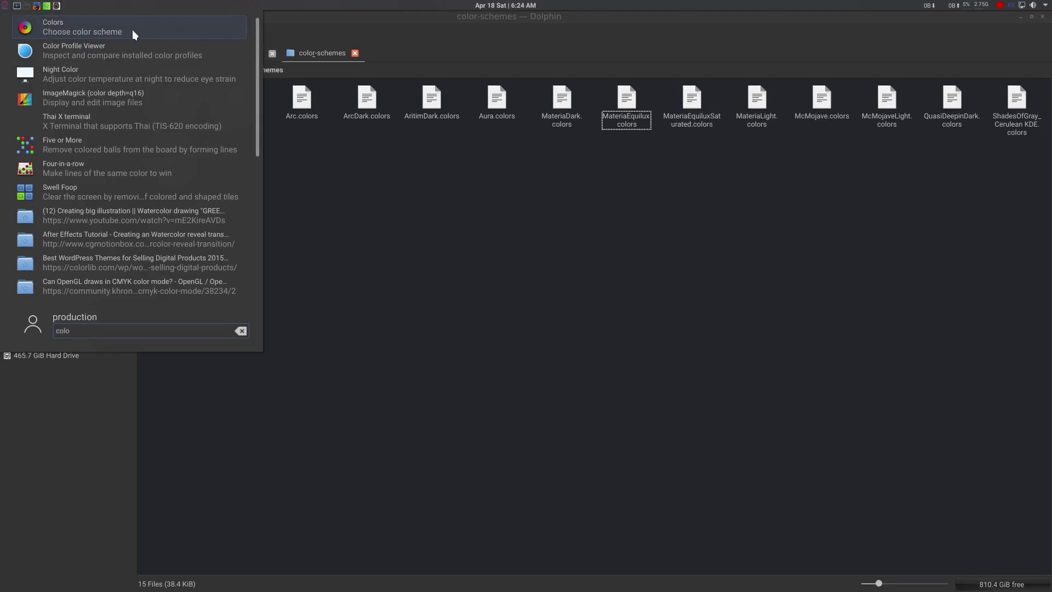
left_click(132, 30)
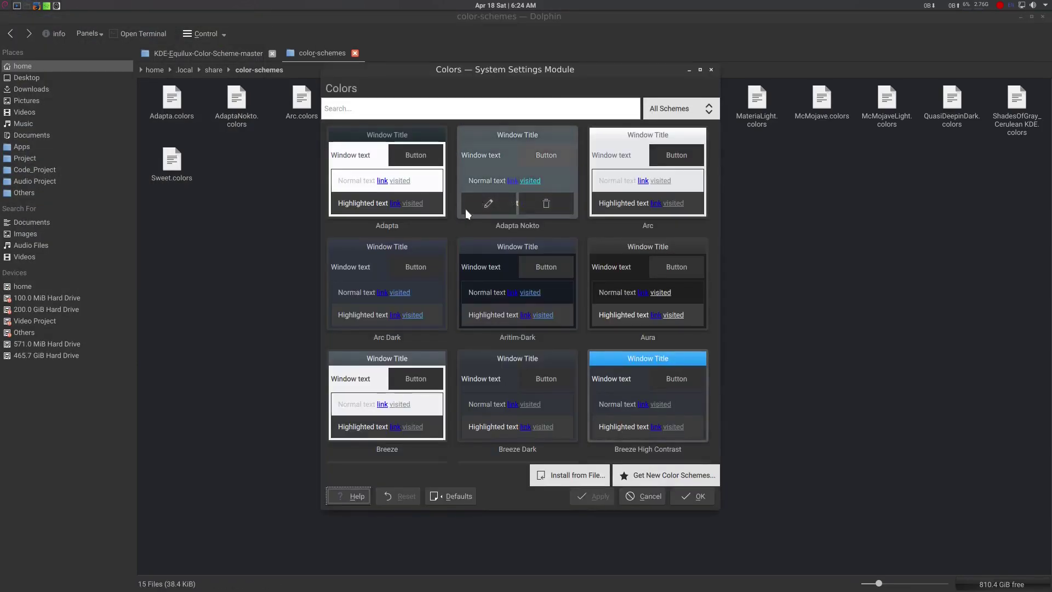
left_click_drag(542, 69, 553, 42)
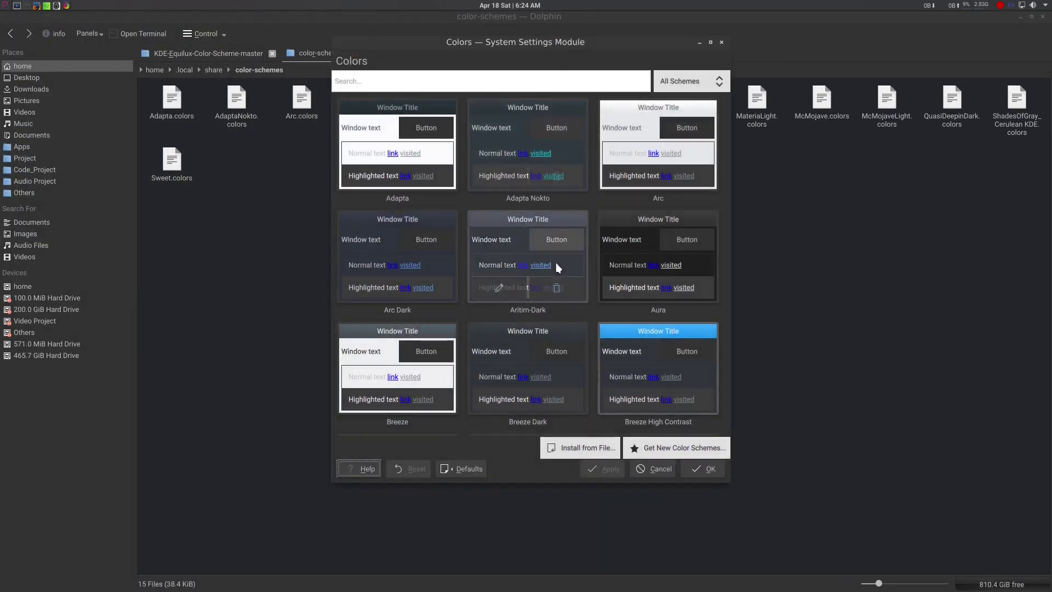
left_click(721, 41)
- Switch to System Settings and apply the Materia Equilux Saturated color scheme in the Colors settings
key("super")
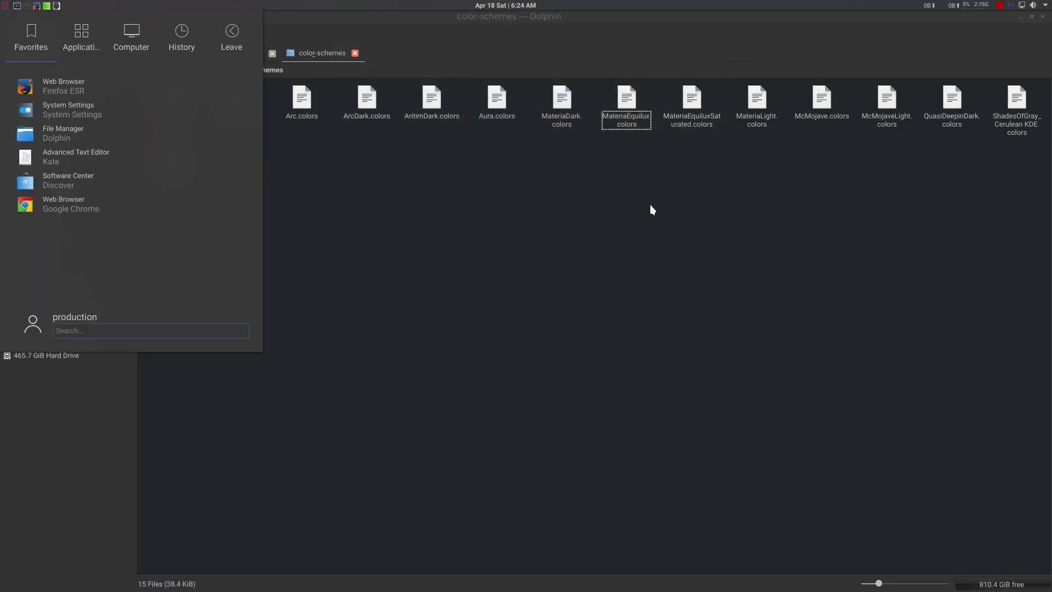
type("sy")
key("Return")
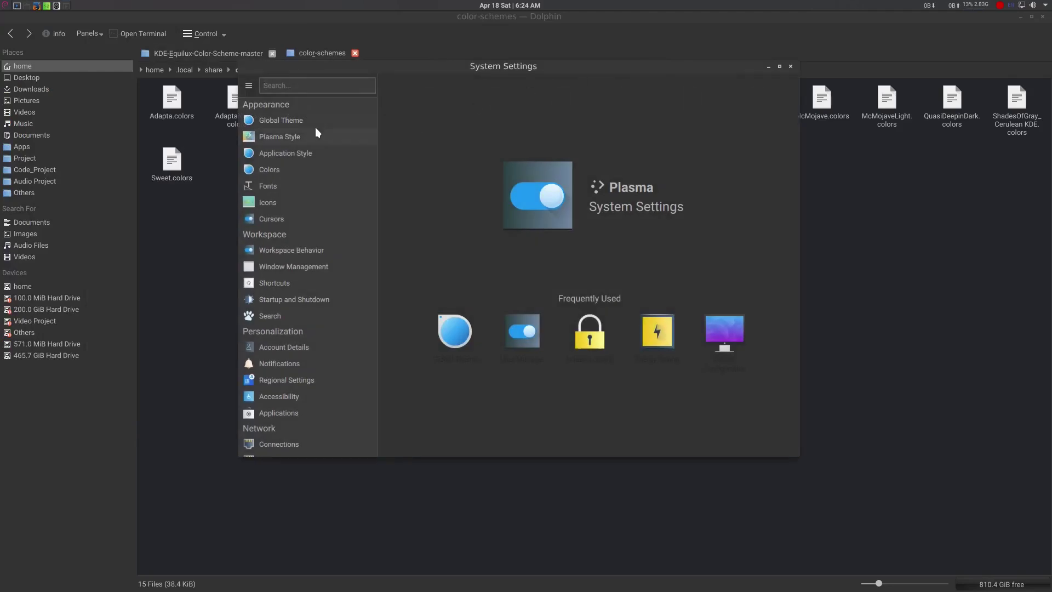
left_click(296, 170)
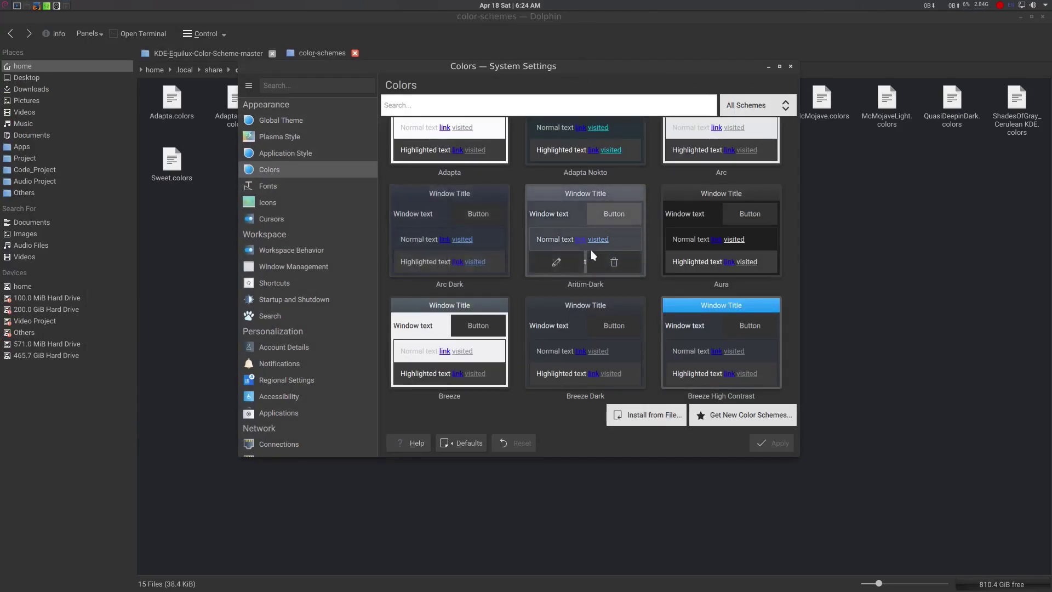
scroll(591, 249, "up", 2)
scroll(589, 251, "down", 5)
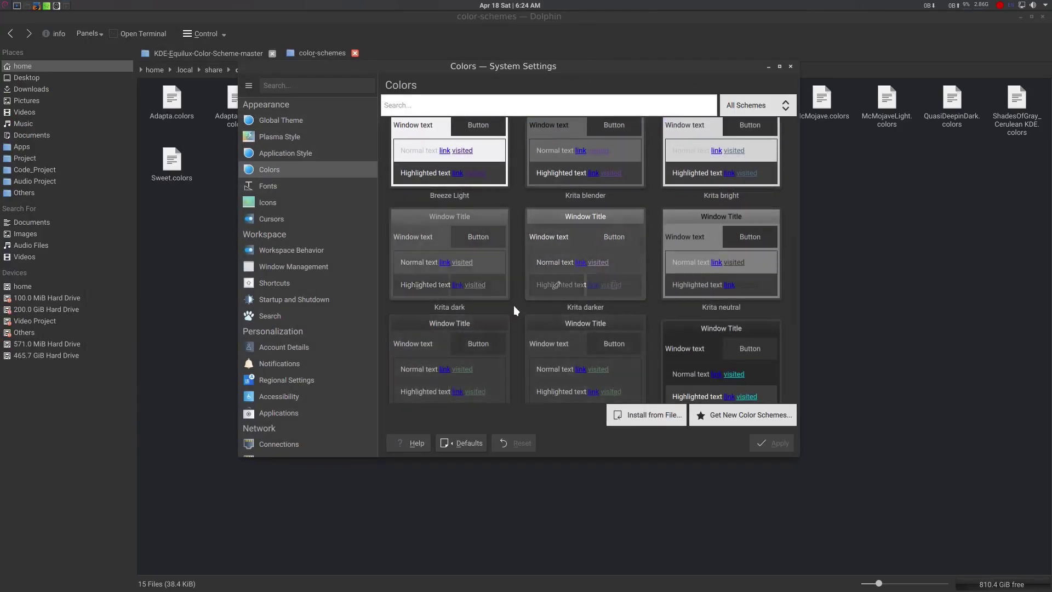
scroll(514, 305, "down", 1)
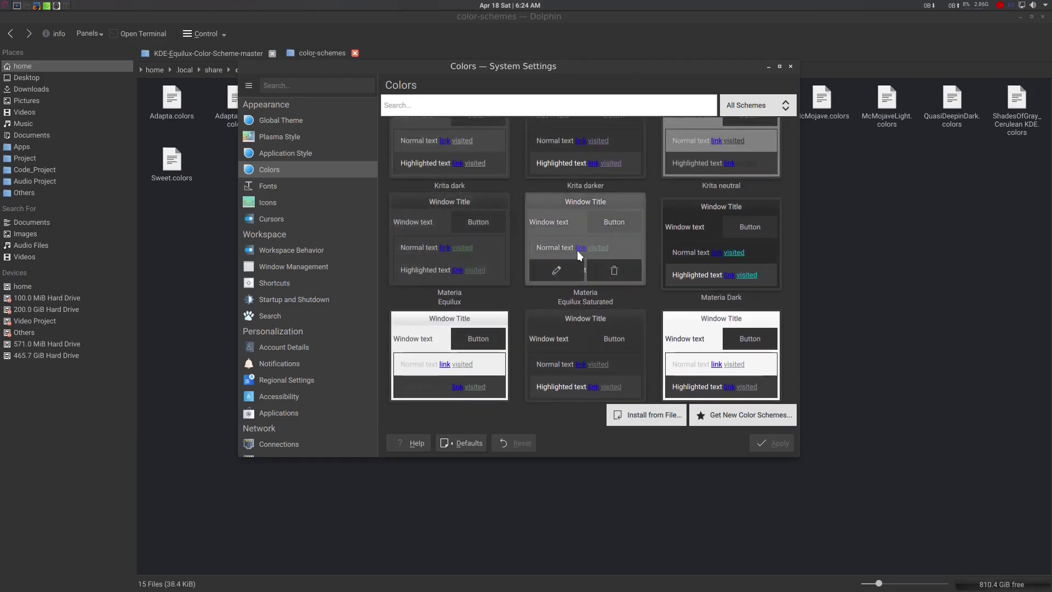
left_click(596, 225)
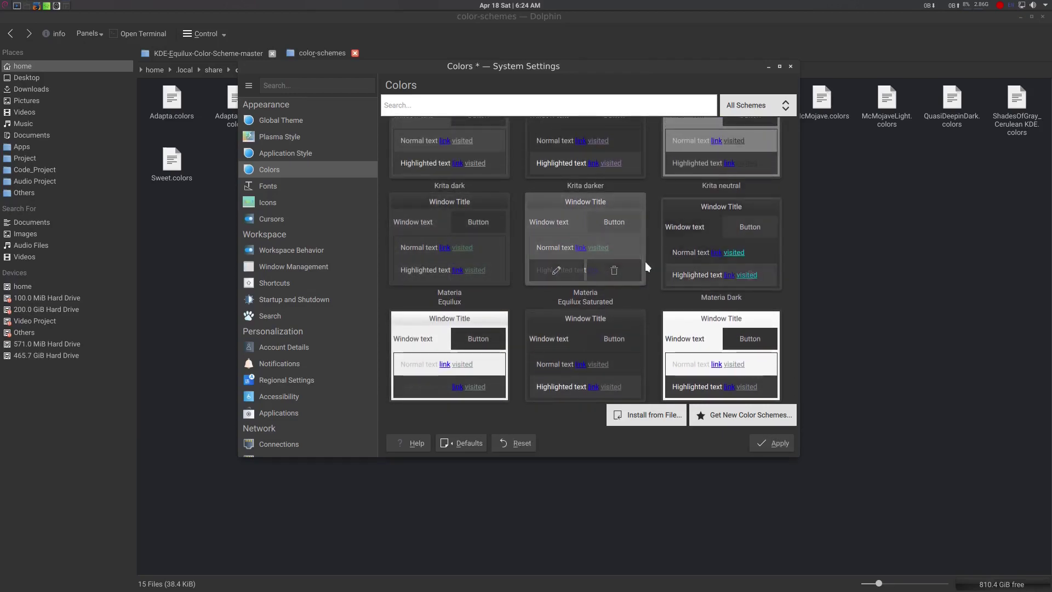
left_click(780, 441)
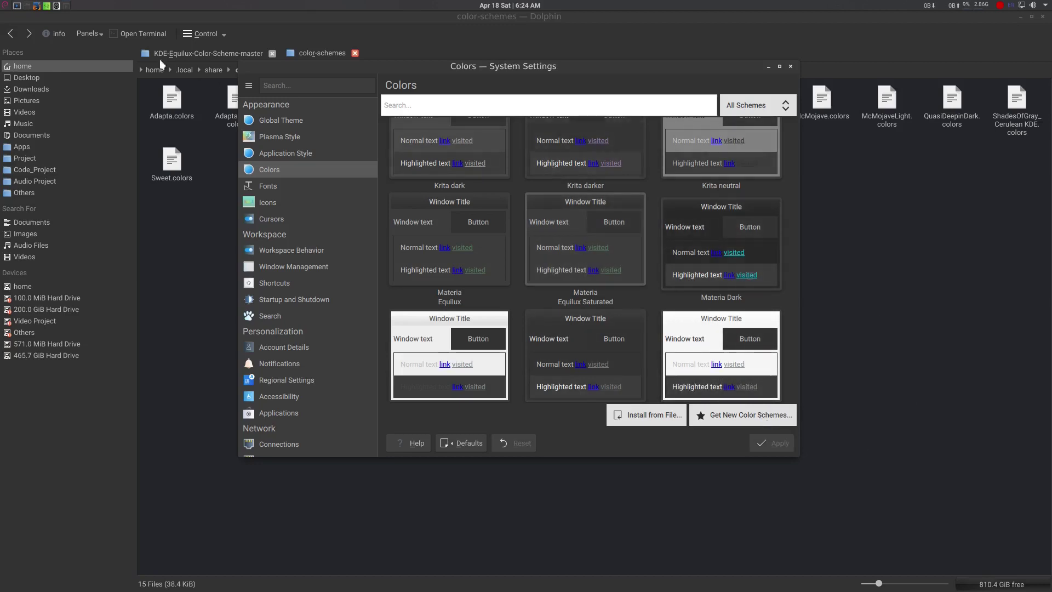
- Open a new Dolphin window on the home folder and inspect its context menu with the applied colors
left_click(5, 5)
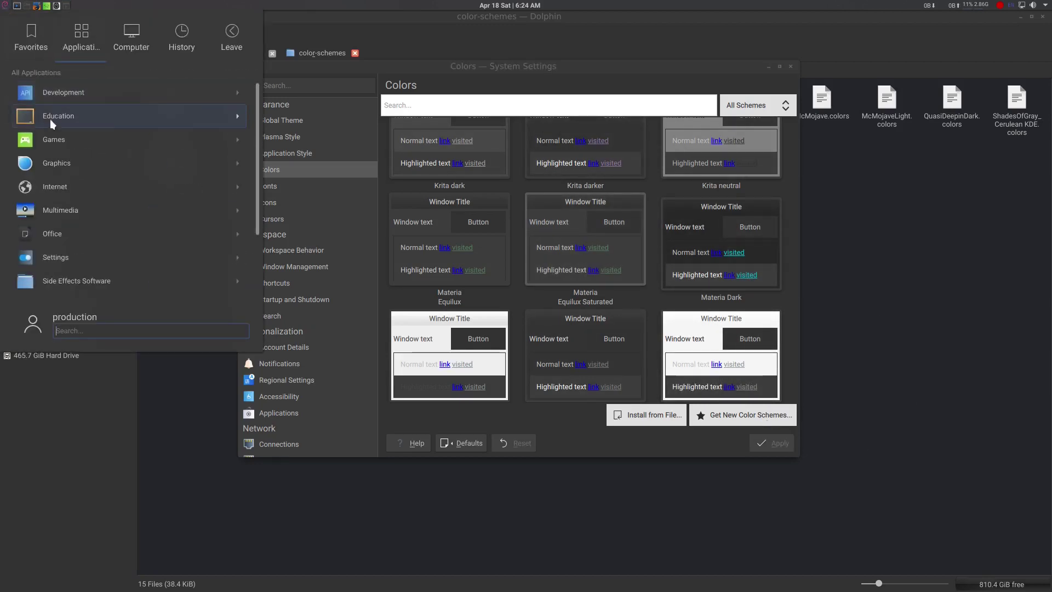
left_click(57, 135)
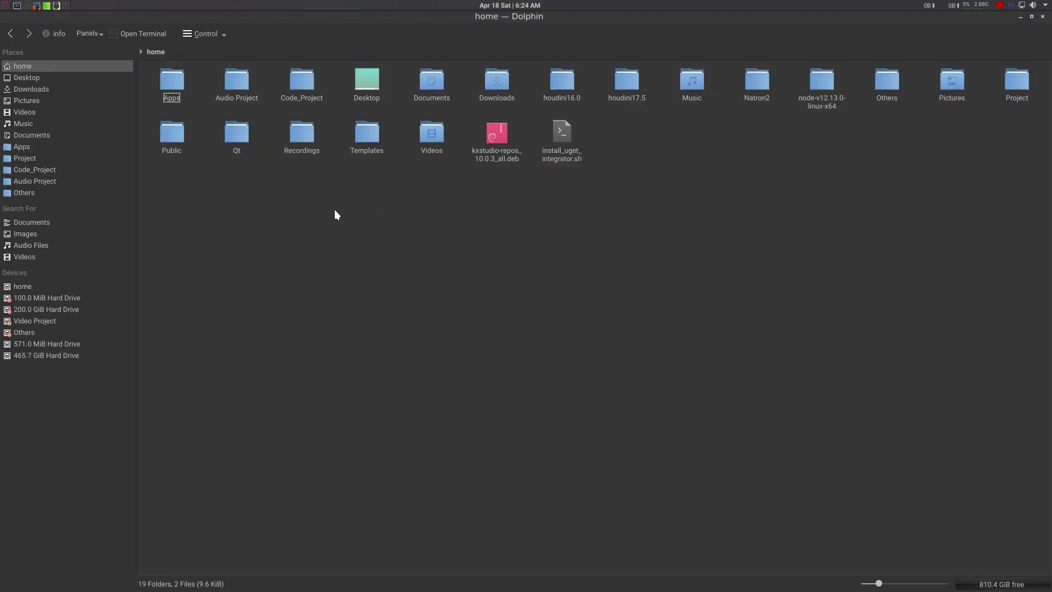
right_click(334, 210)
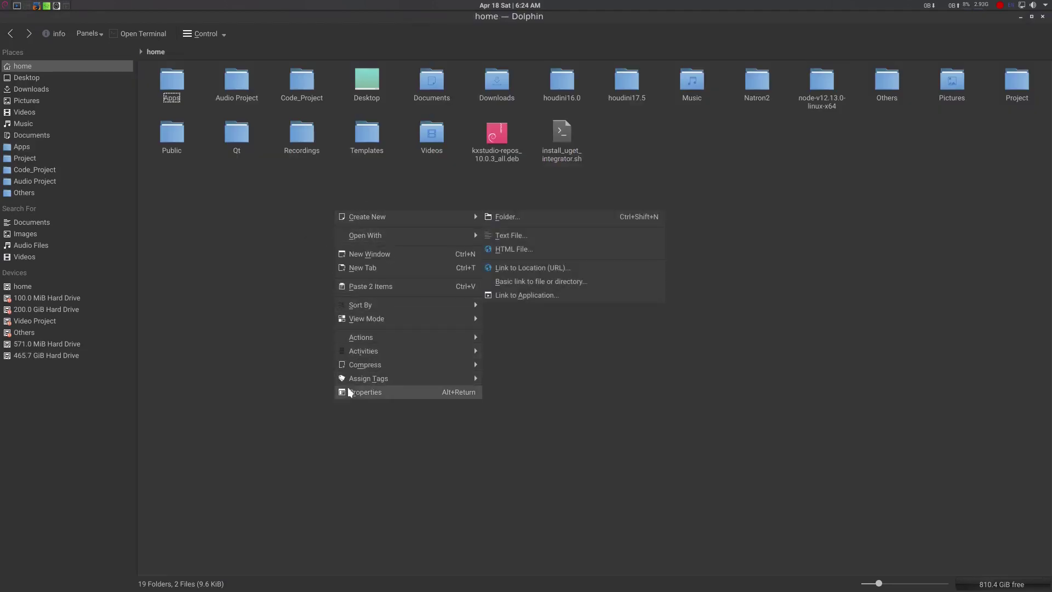
left_click(277, 284)
- Rearrange the new Dolphin window and the System Settings window so both are visible, with System Settings in front
left_click_drag(424, 38, 485, 147)
left_click(527, 67)
left_click_drag(629, 70, 517, 90)
left_click(750, 152)
left_click(573, 87)
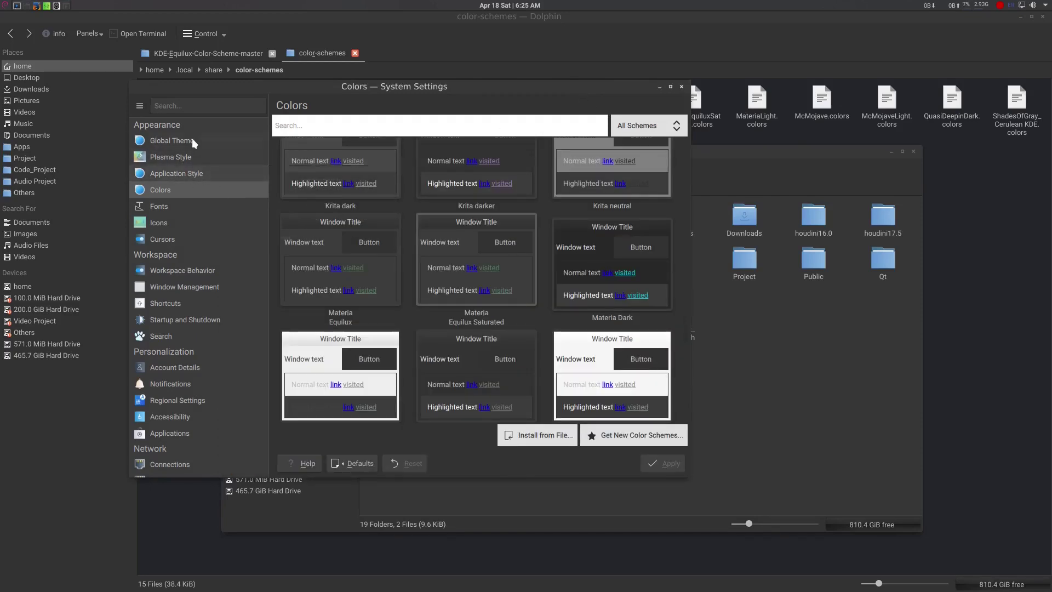
- View the installed Plasma styles in System Settings and examine the desktop panel's calendar popup
left_click(179, 157)
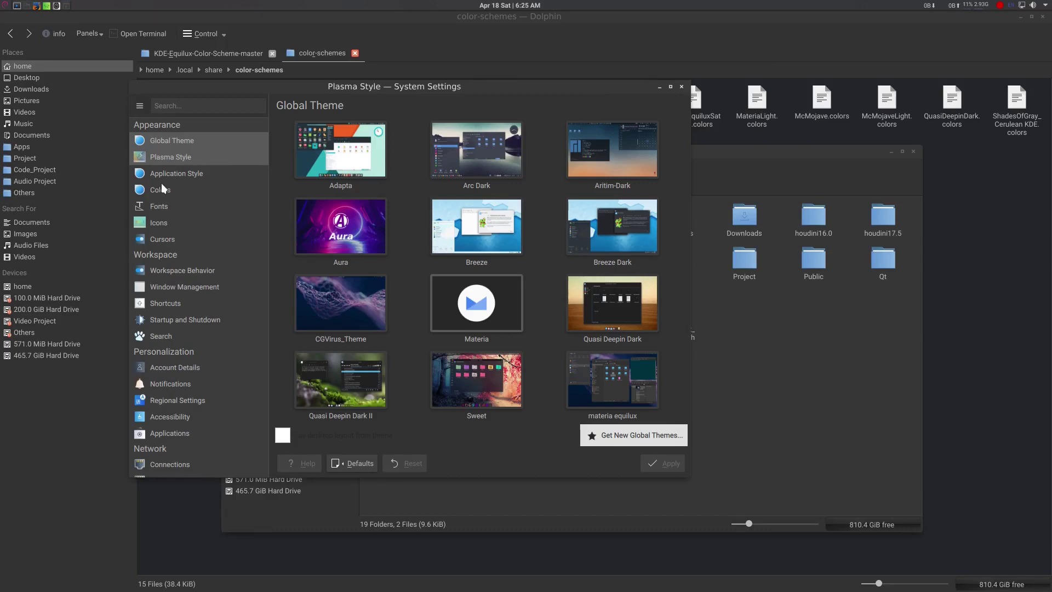
left_click(174, 156)
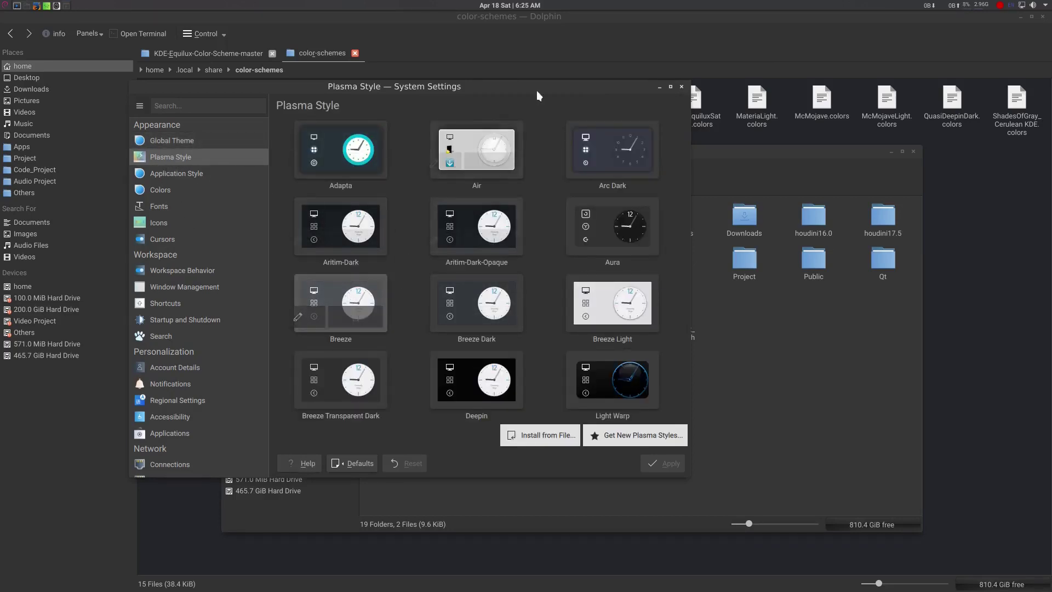
left_click(522, 7)
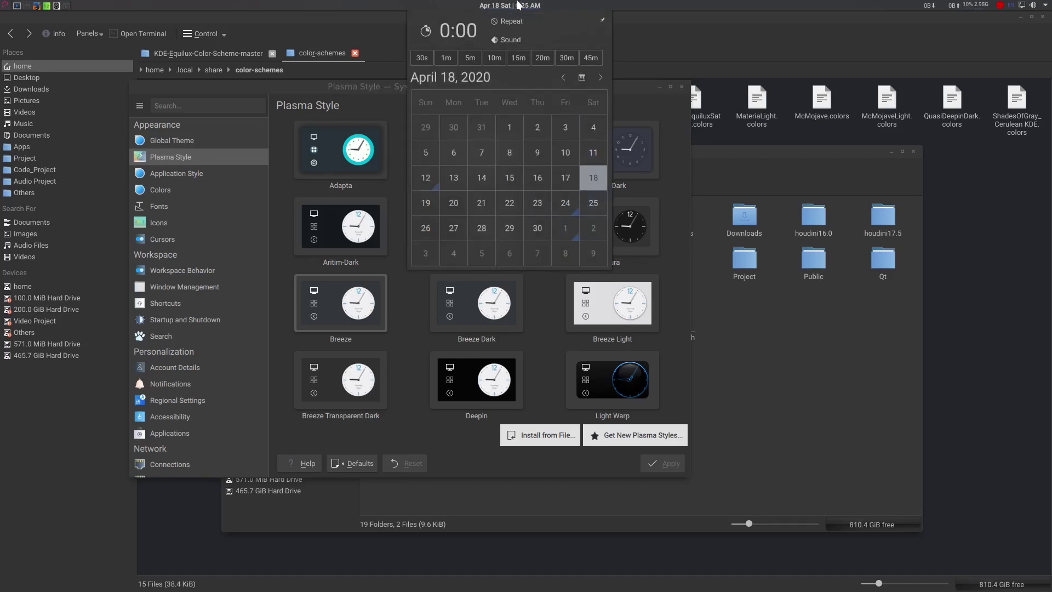
key("Escape")
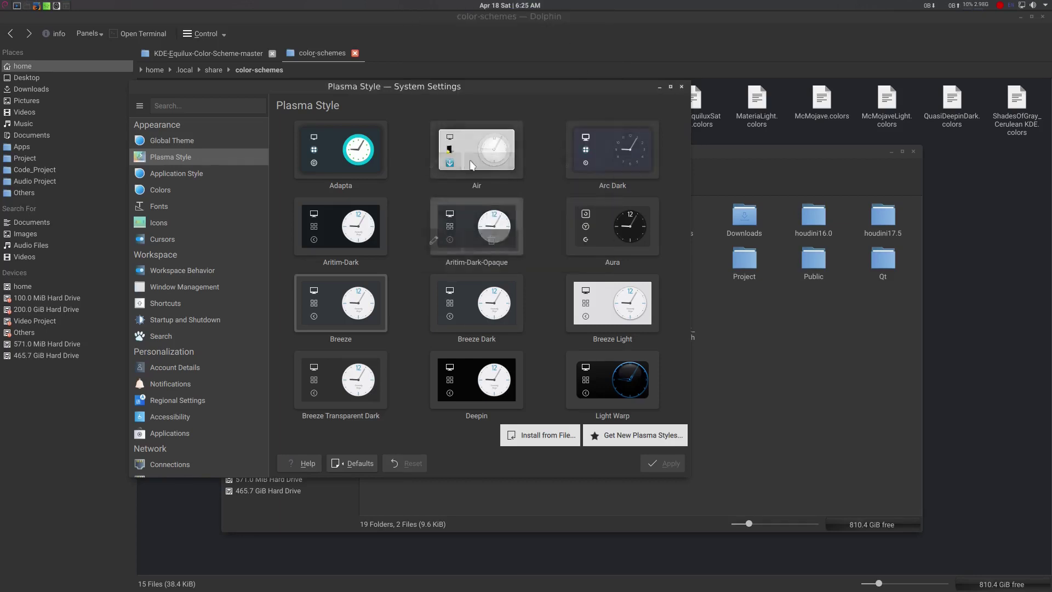
- View the Fonts settings and return to the main System Settings categories
left_click(164, 206)
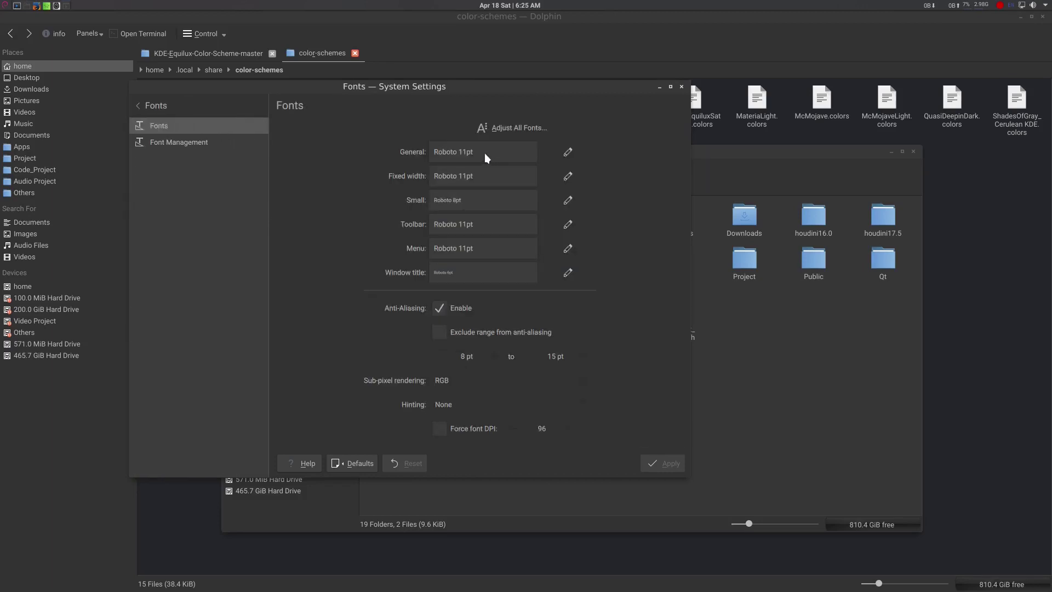
left_click(188, 111)
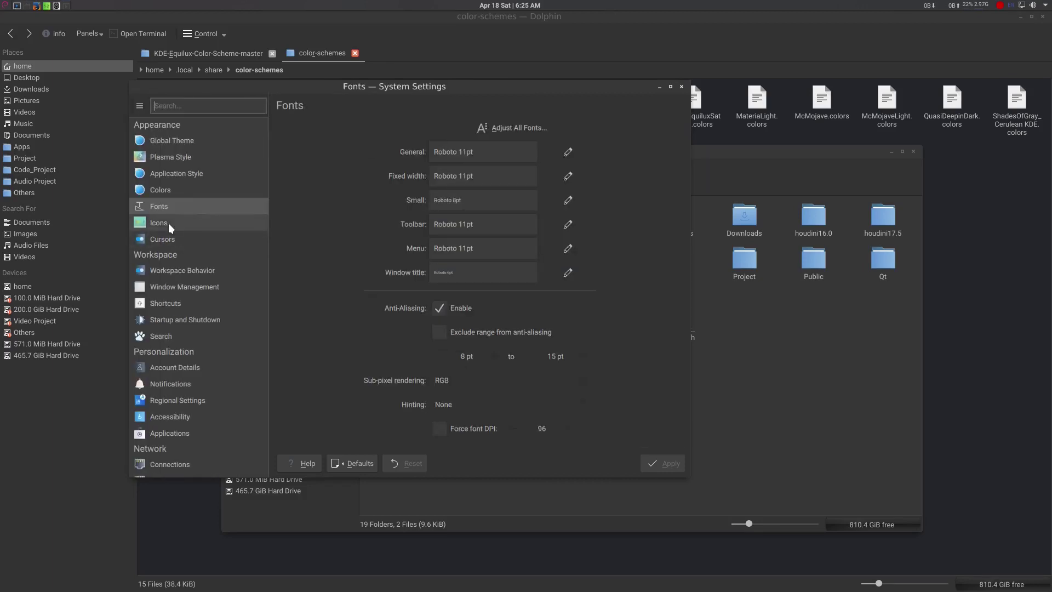
mouse_move(183, 268)
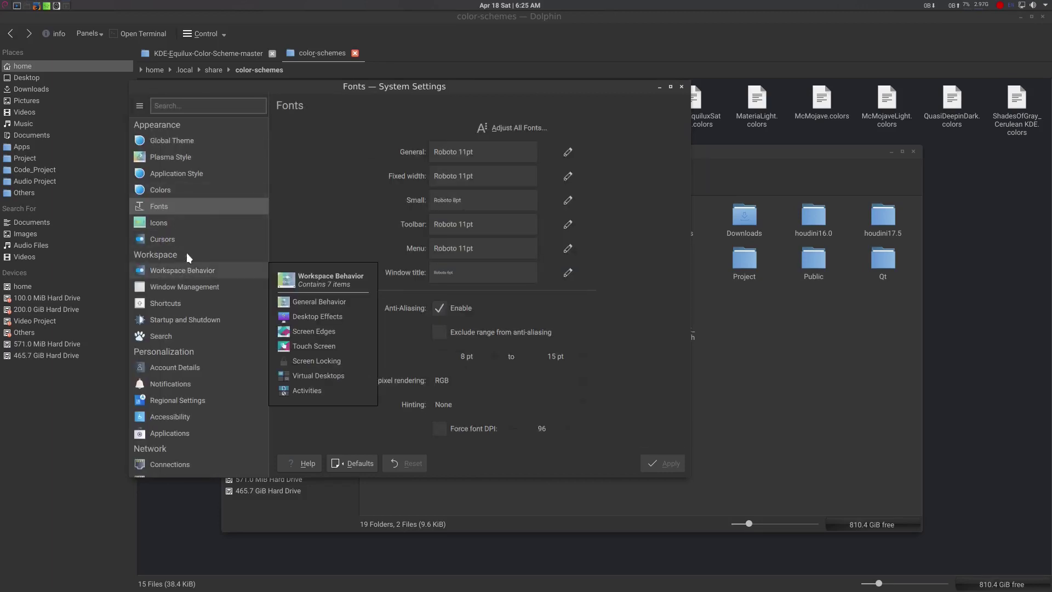
- Open the installer for new window decorations from the Window Decorations settings under Application Style
left_click(199, 172)
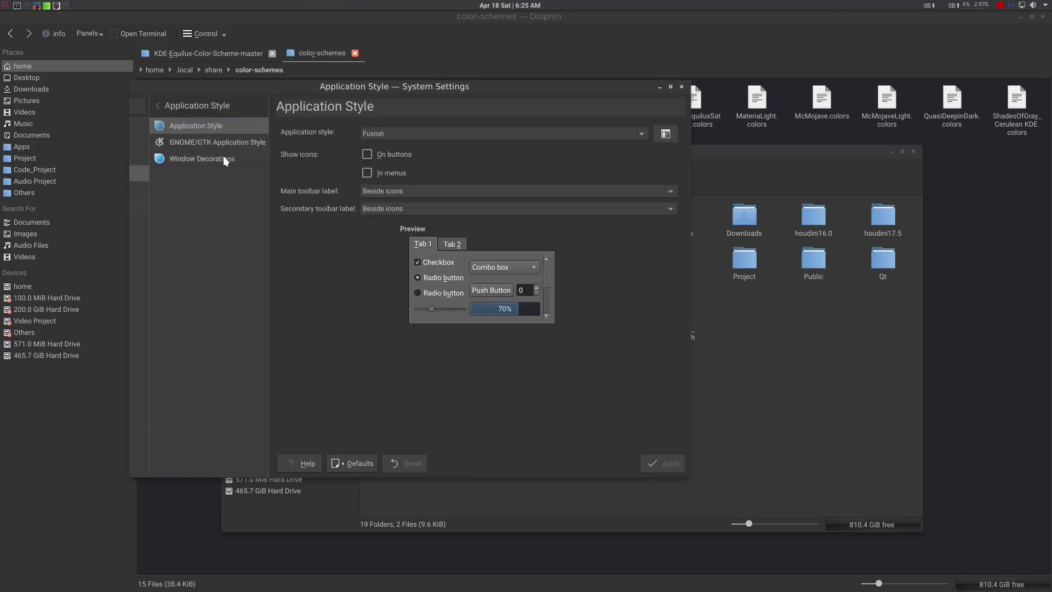
left_click(185, 162)
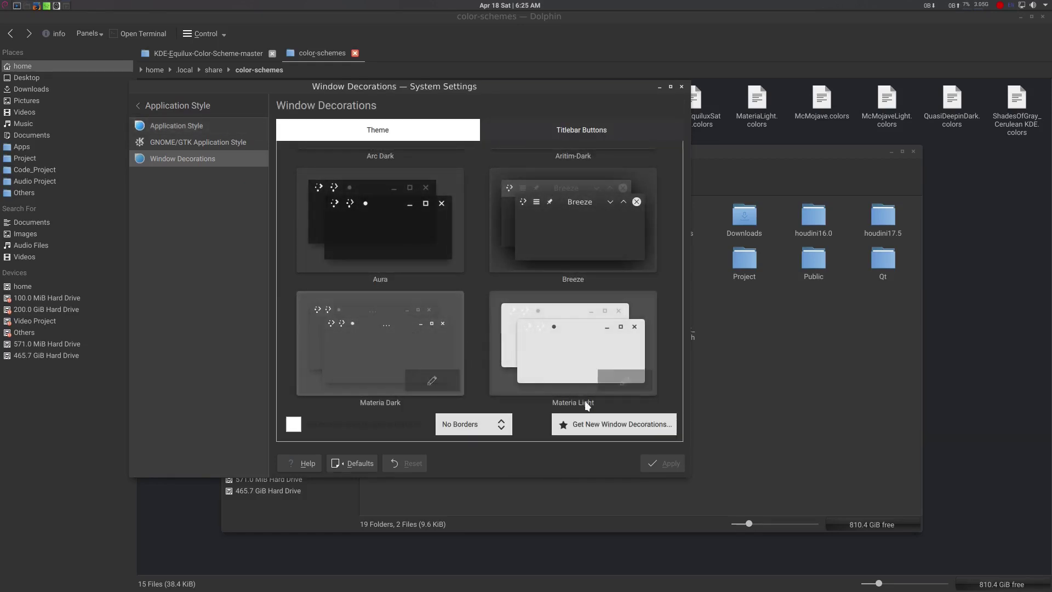
left_click(617, 425)
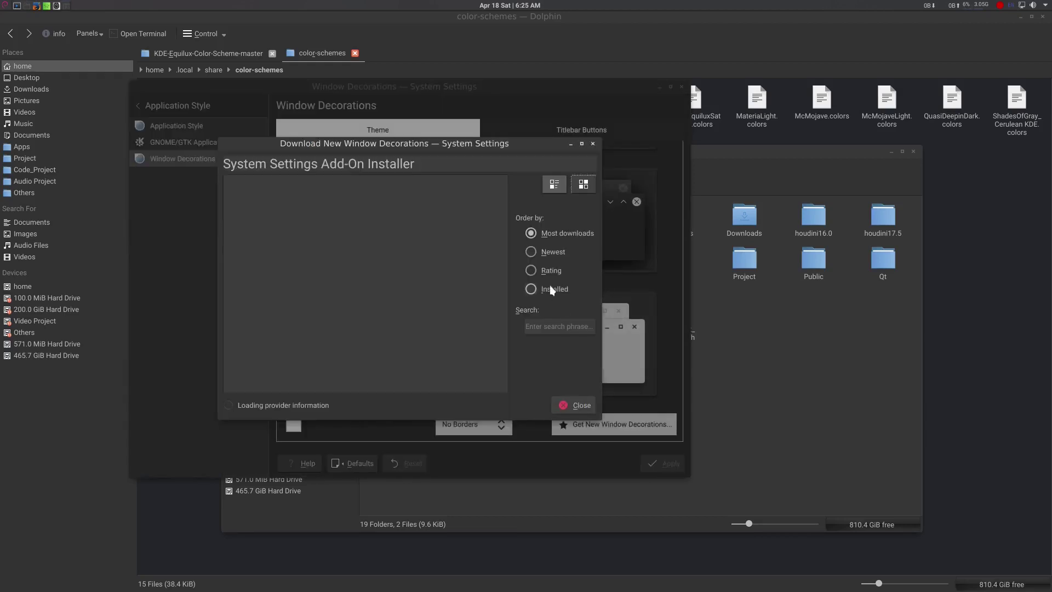
- Search the window decorations installer for "materia", examine the matching themes, and close the installer
left_click(561, 329)
type("materia")
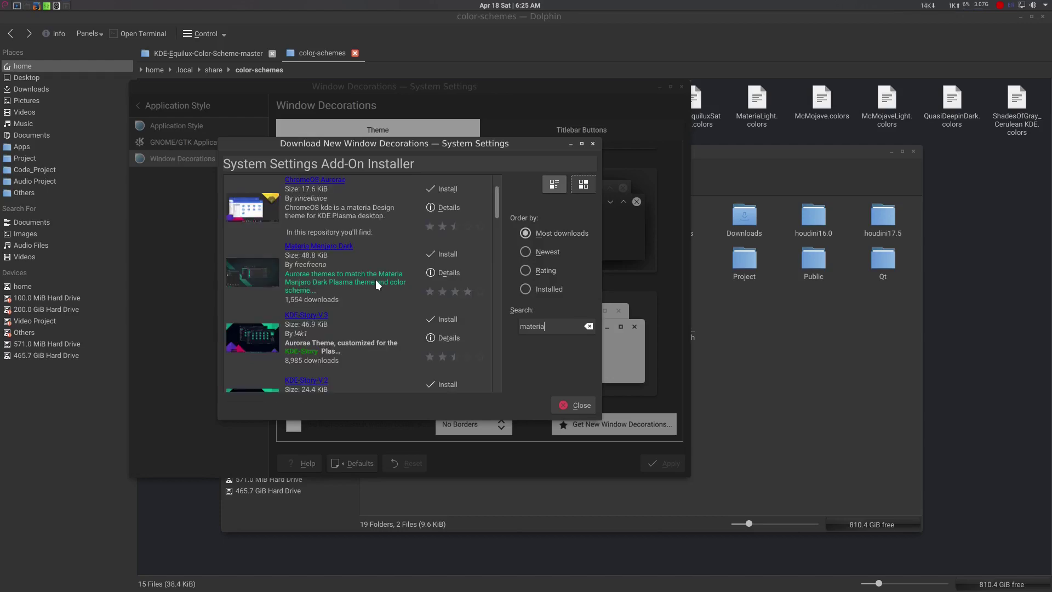
scroll(381, 289, "down", 3)
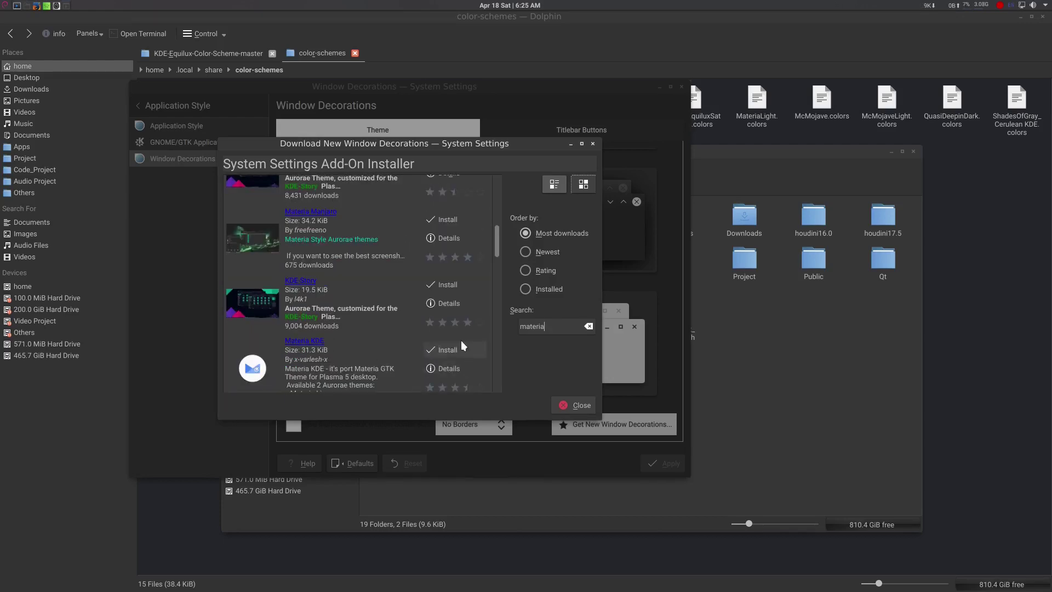
left_click(592, 144)
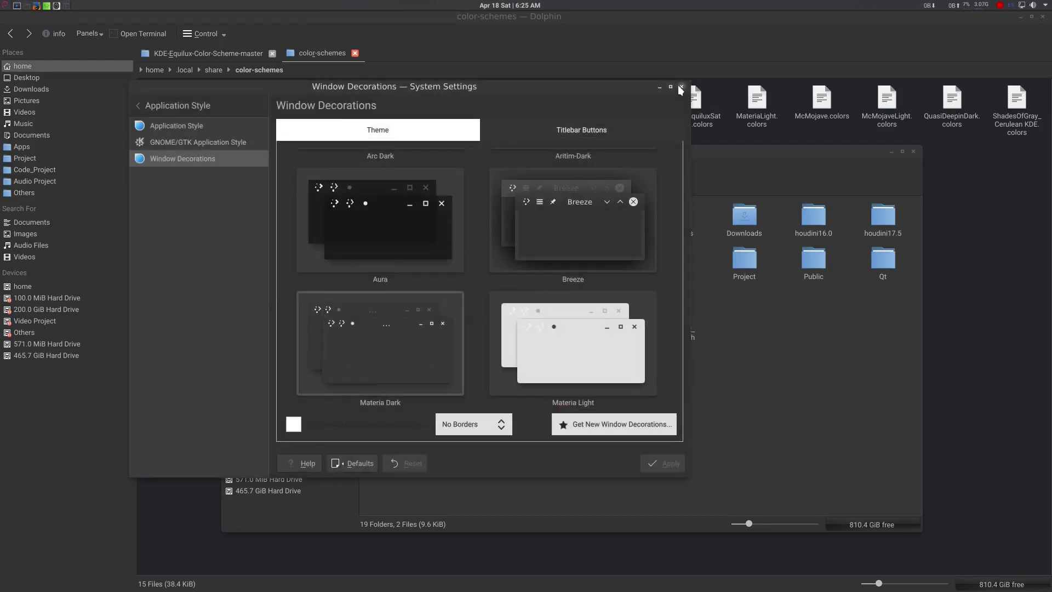
- Close System Settings and reposition the smaller Dolphin window showing the home folder
left_click(681, 87)
left_click_drag(604, 153, 591, 144)
right_click(525, 356)
left_click(465, 368)
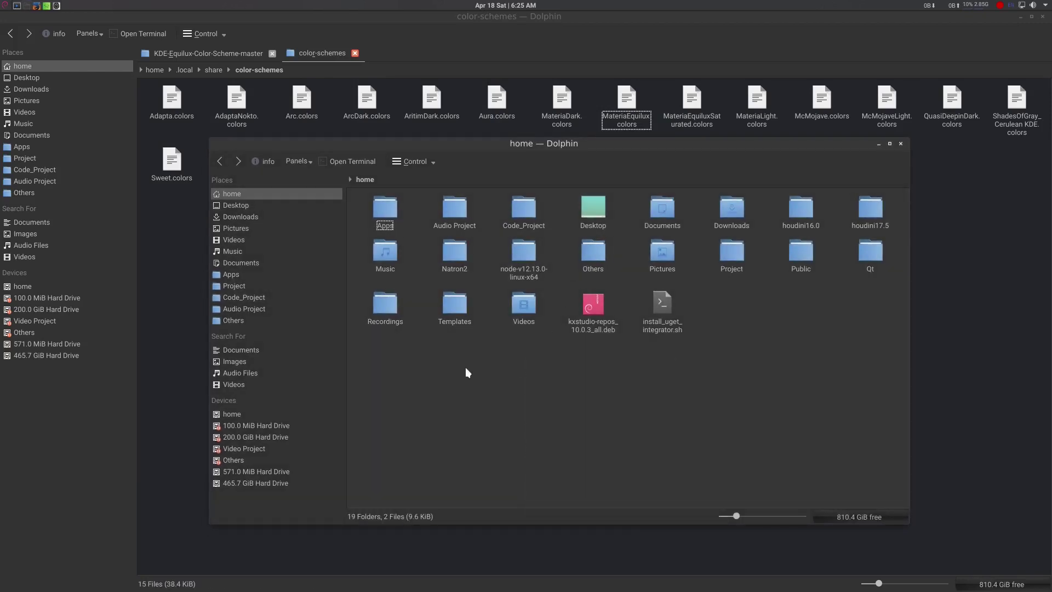
- View the desktop search launcher's recent queries and Dolphin's context menu with its Create New submenu, dismissing both
key("alt+space")
key("Down")
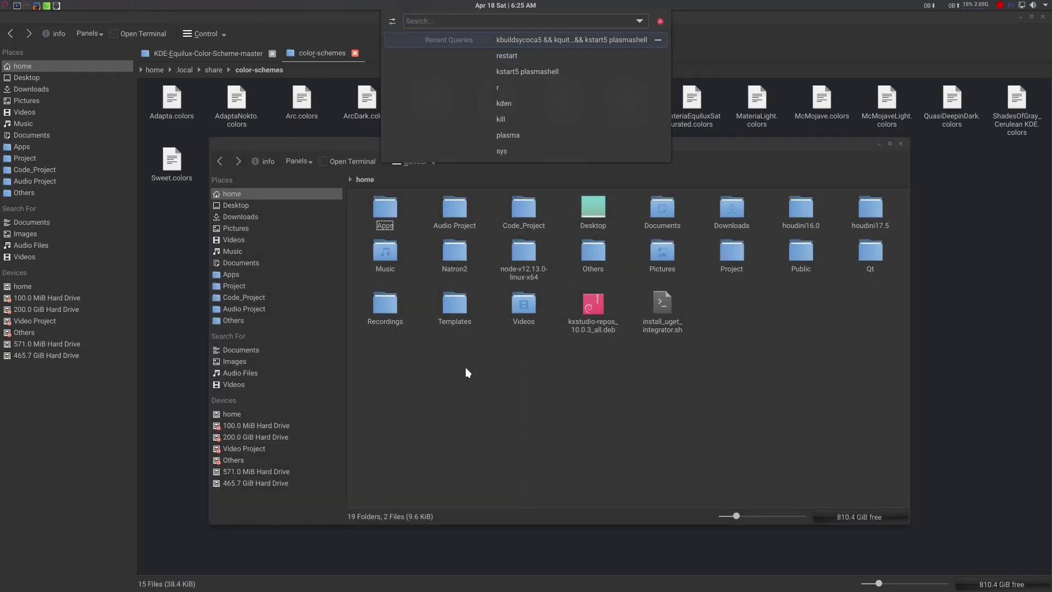
key("Escape")
key("Escape")
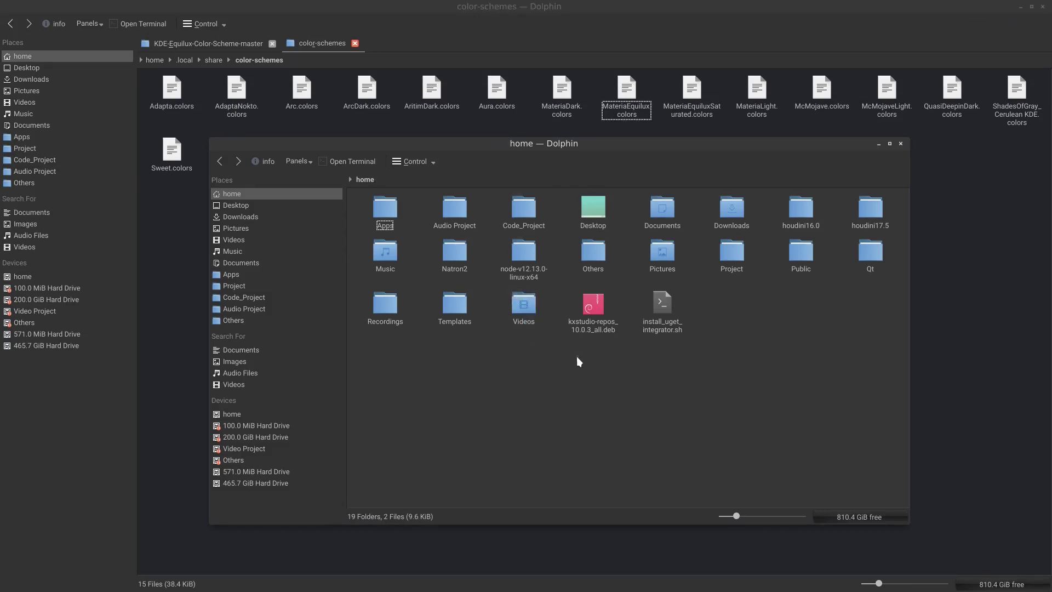
right_click(504, 351)
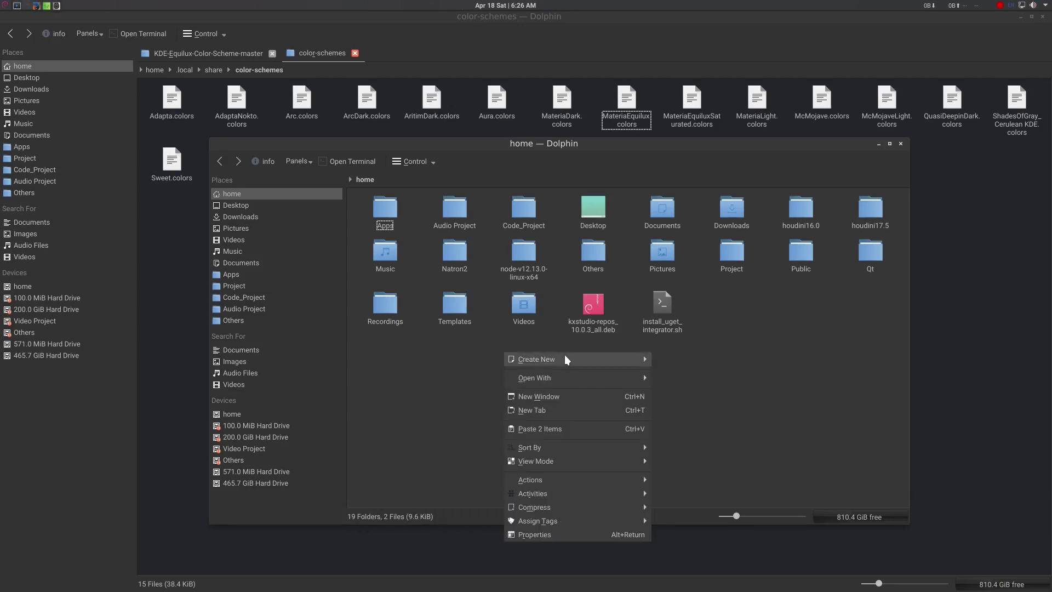
left_click(748, 317)
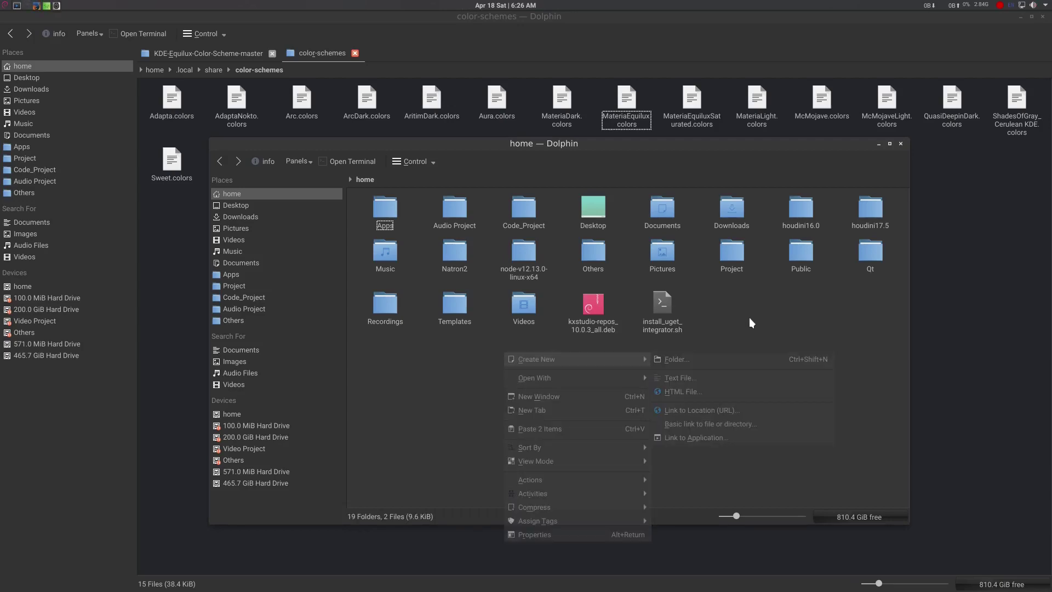
- Open another Dolphin window from the application launcher's favorites and view the context menu in its home folder
left_click(8, 6)
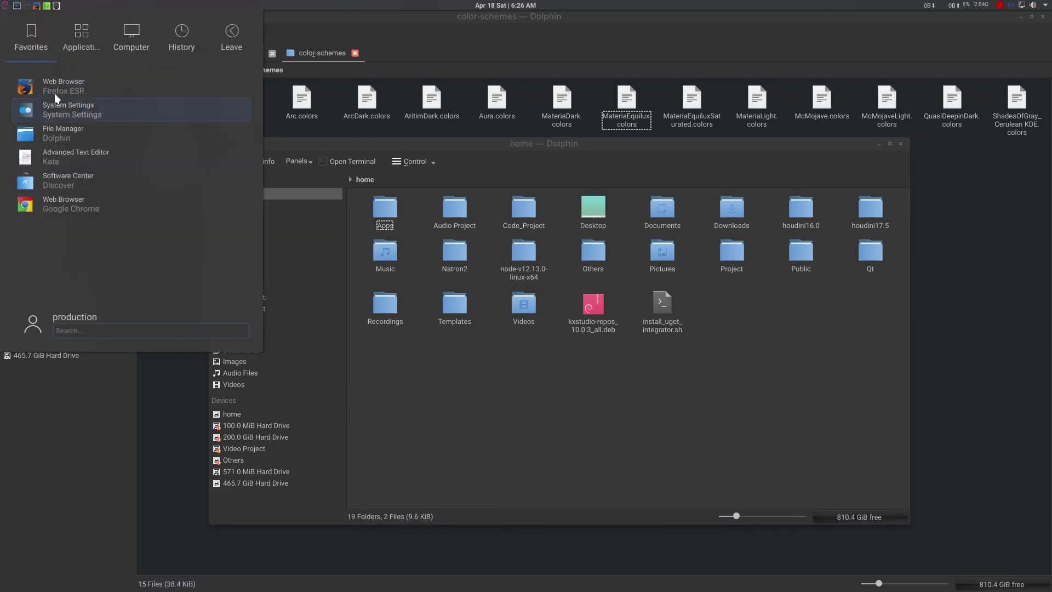
left_click(78, 134)
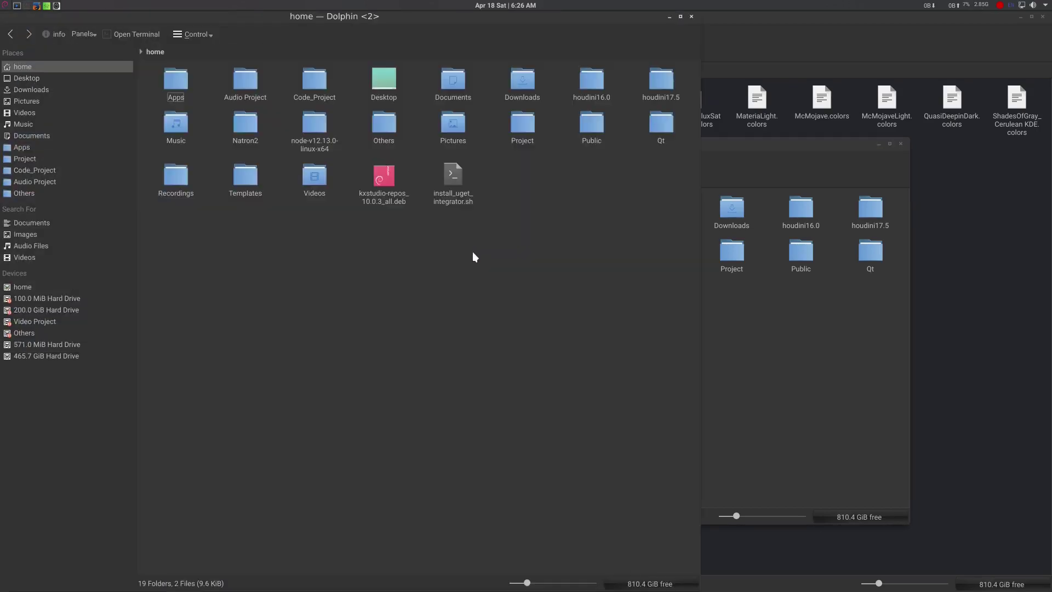
right_click(505, 247)
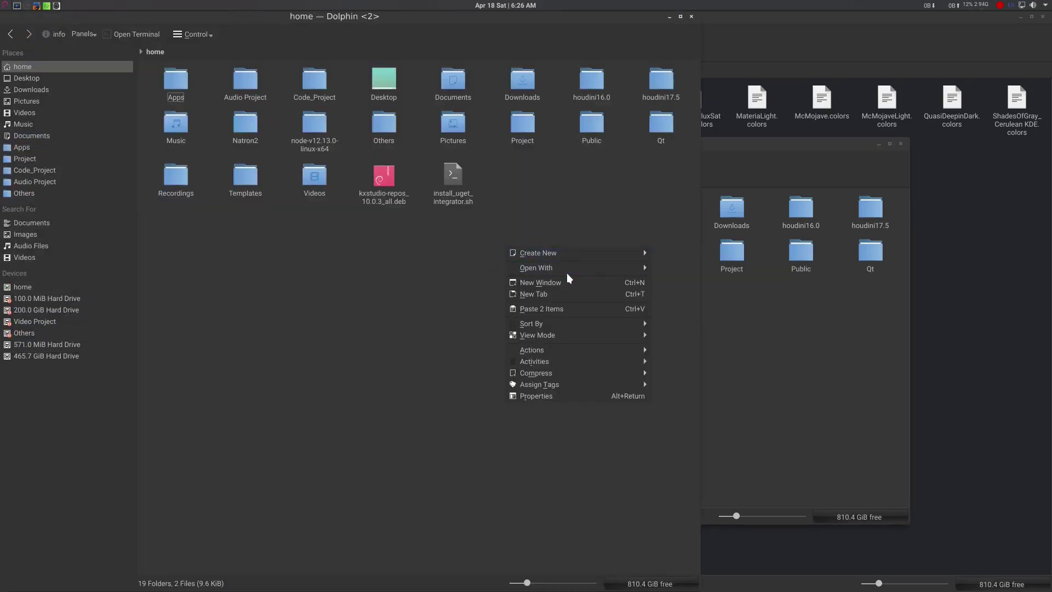
left_click(453, 286)
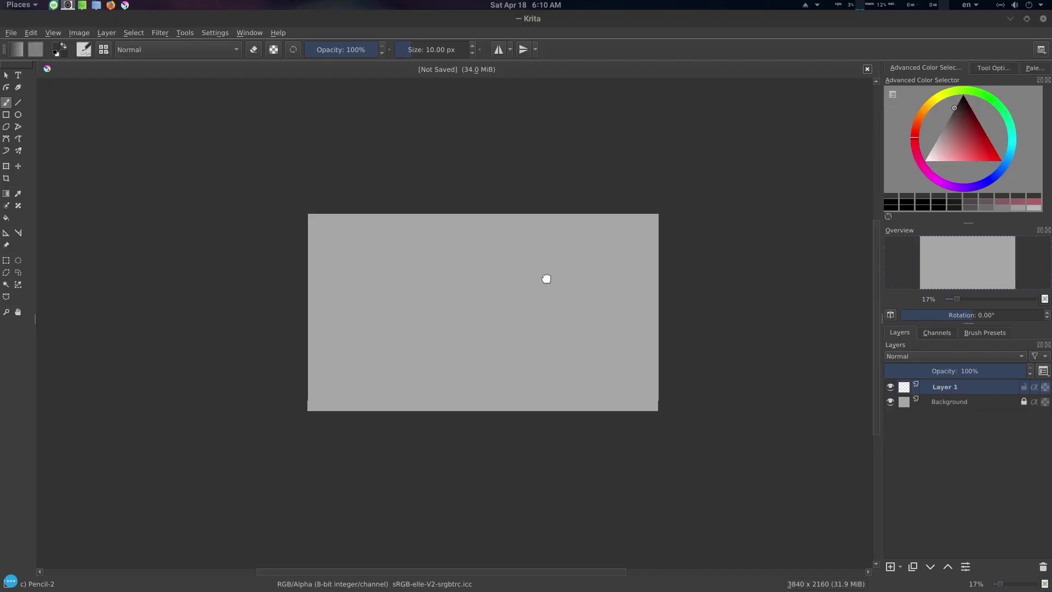
left_click_drag(546, 278, 543, 276)
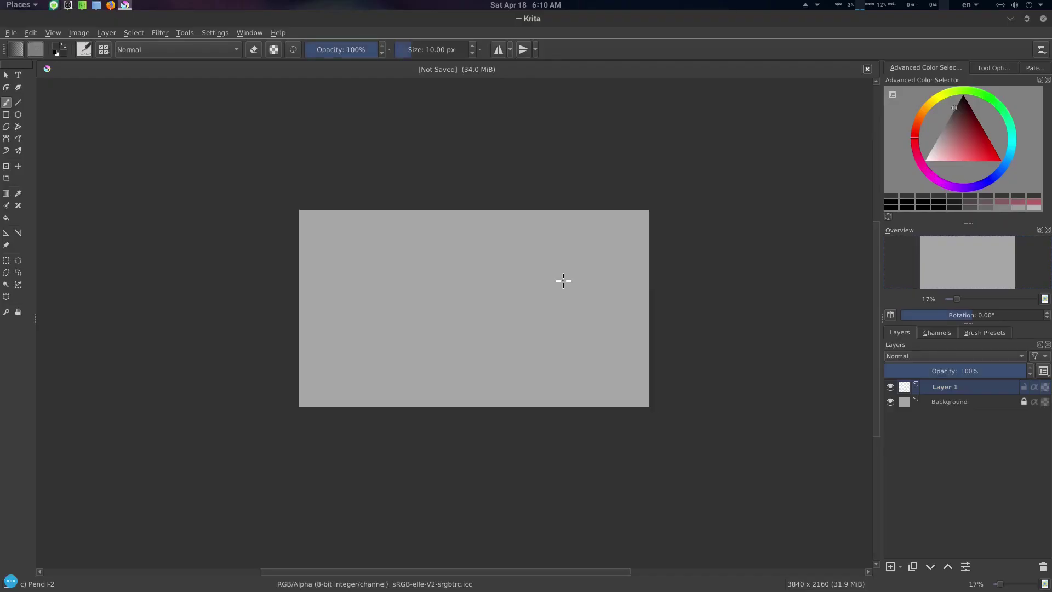